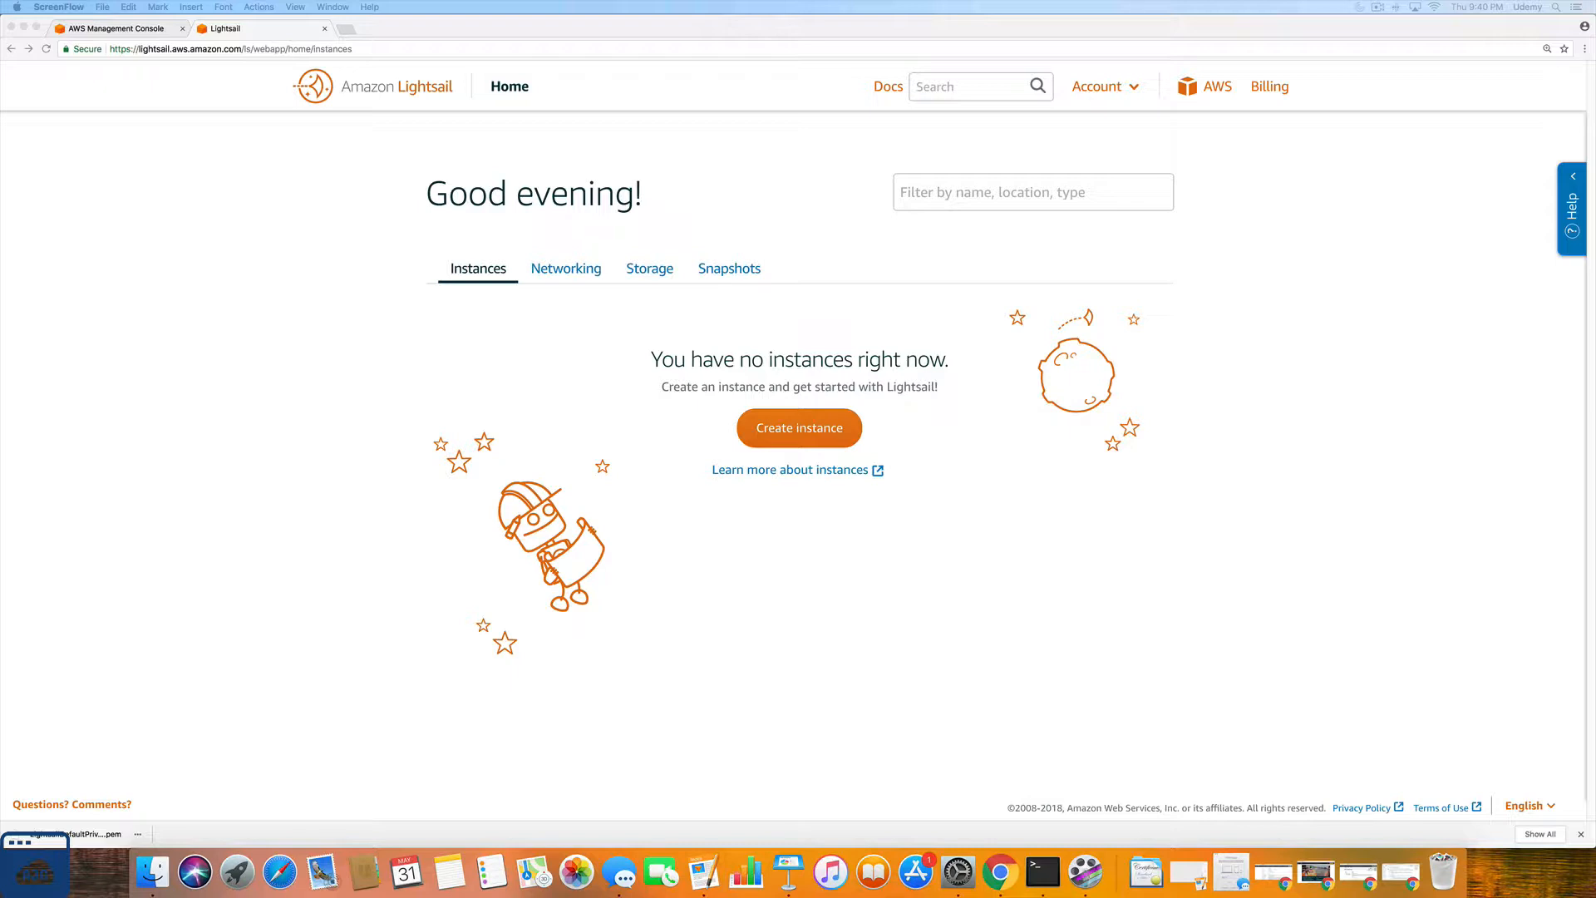
Step: Start creating a Lightsail instance and expand the AWS Region and Availability Zone choices
left_click(826, 429)
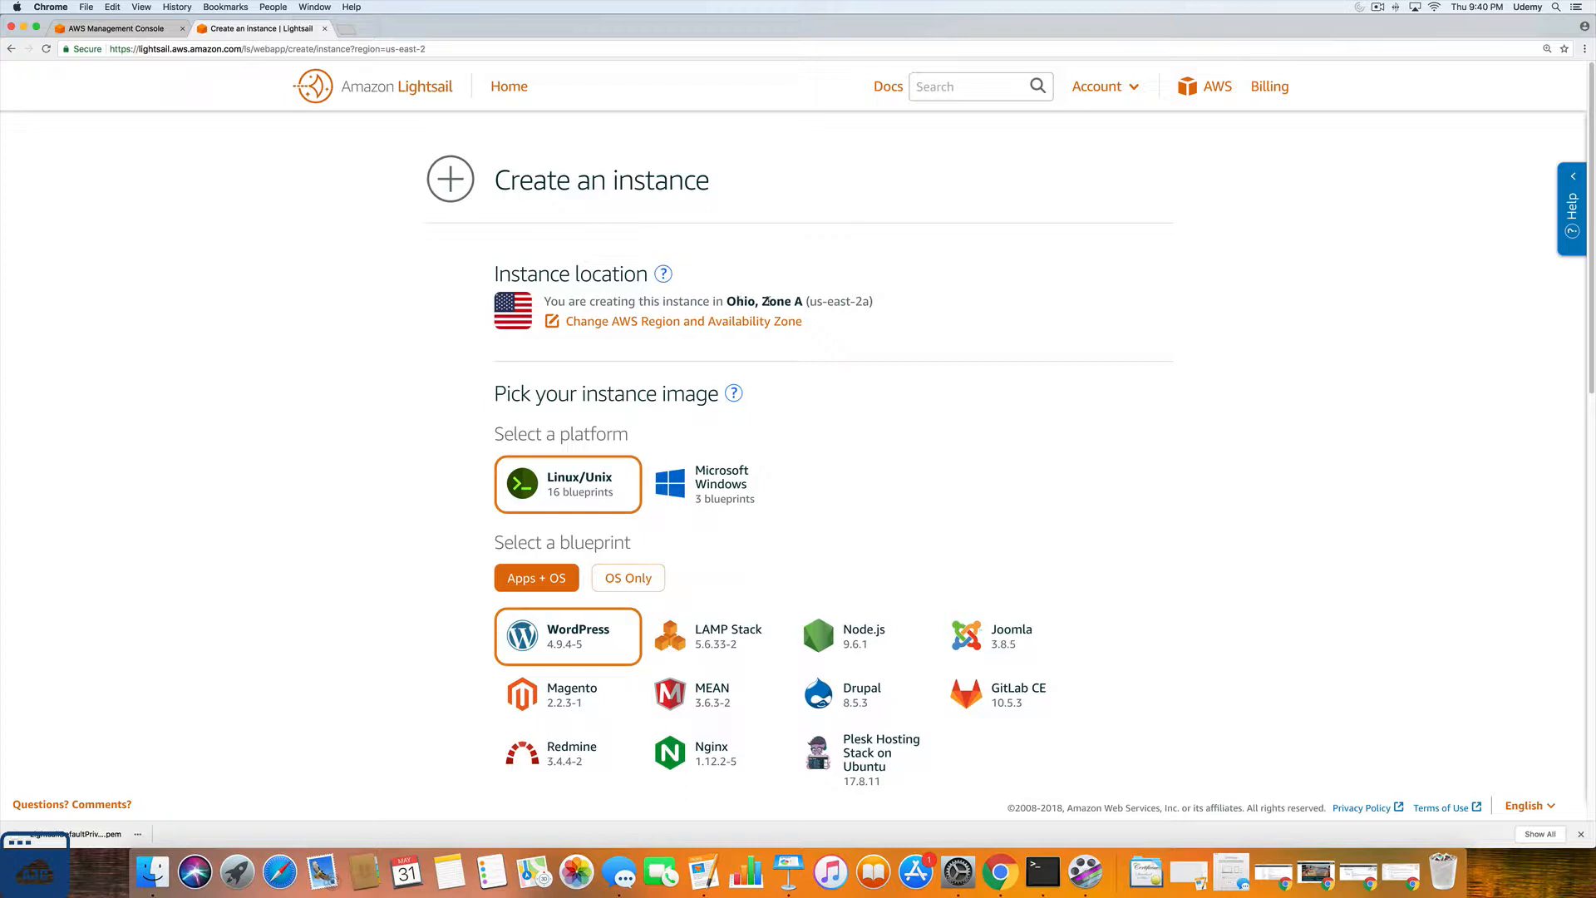
left_click(747, 323)
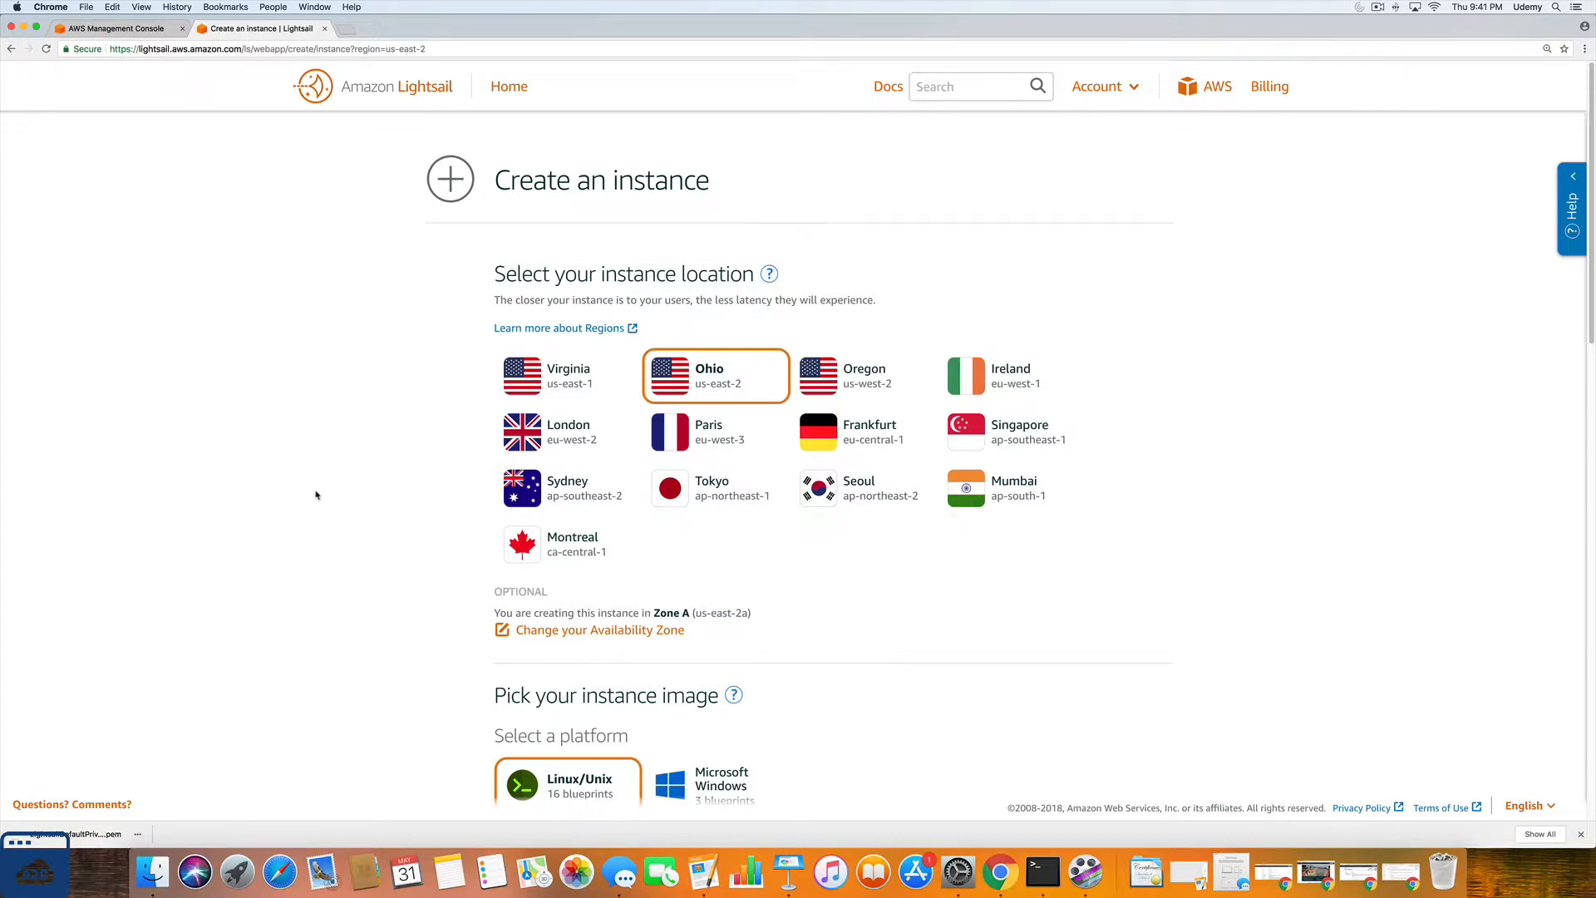
left_click(566, 632)
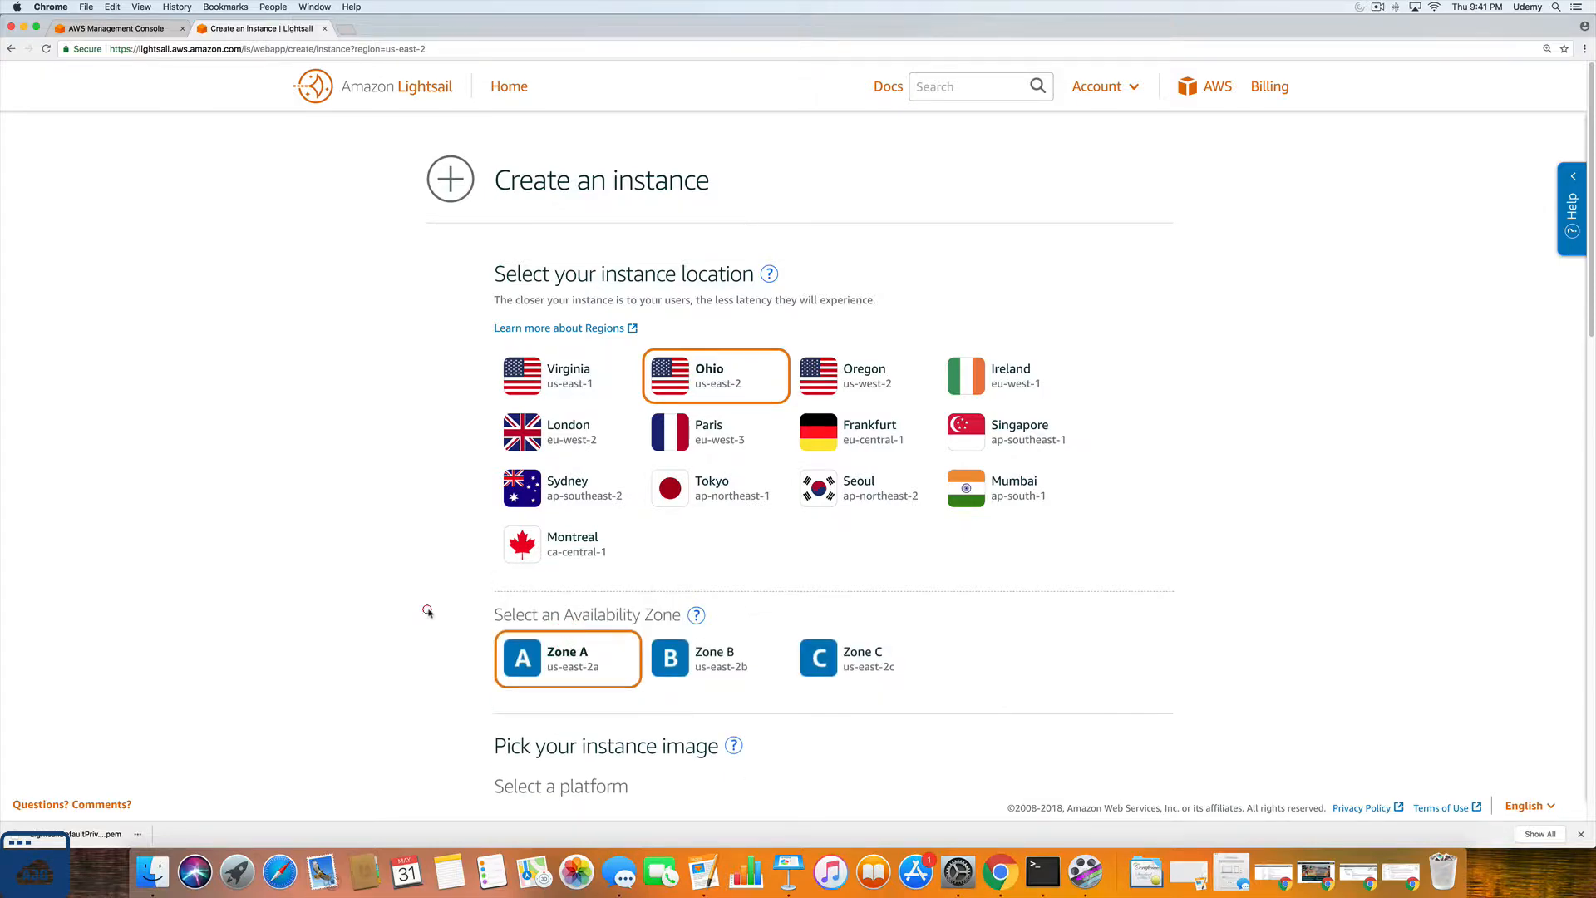
Step: Read the help on the instance location and Availability Zones, and close it
scroll(427, 607, "down", 3)
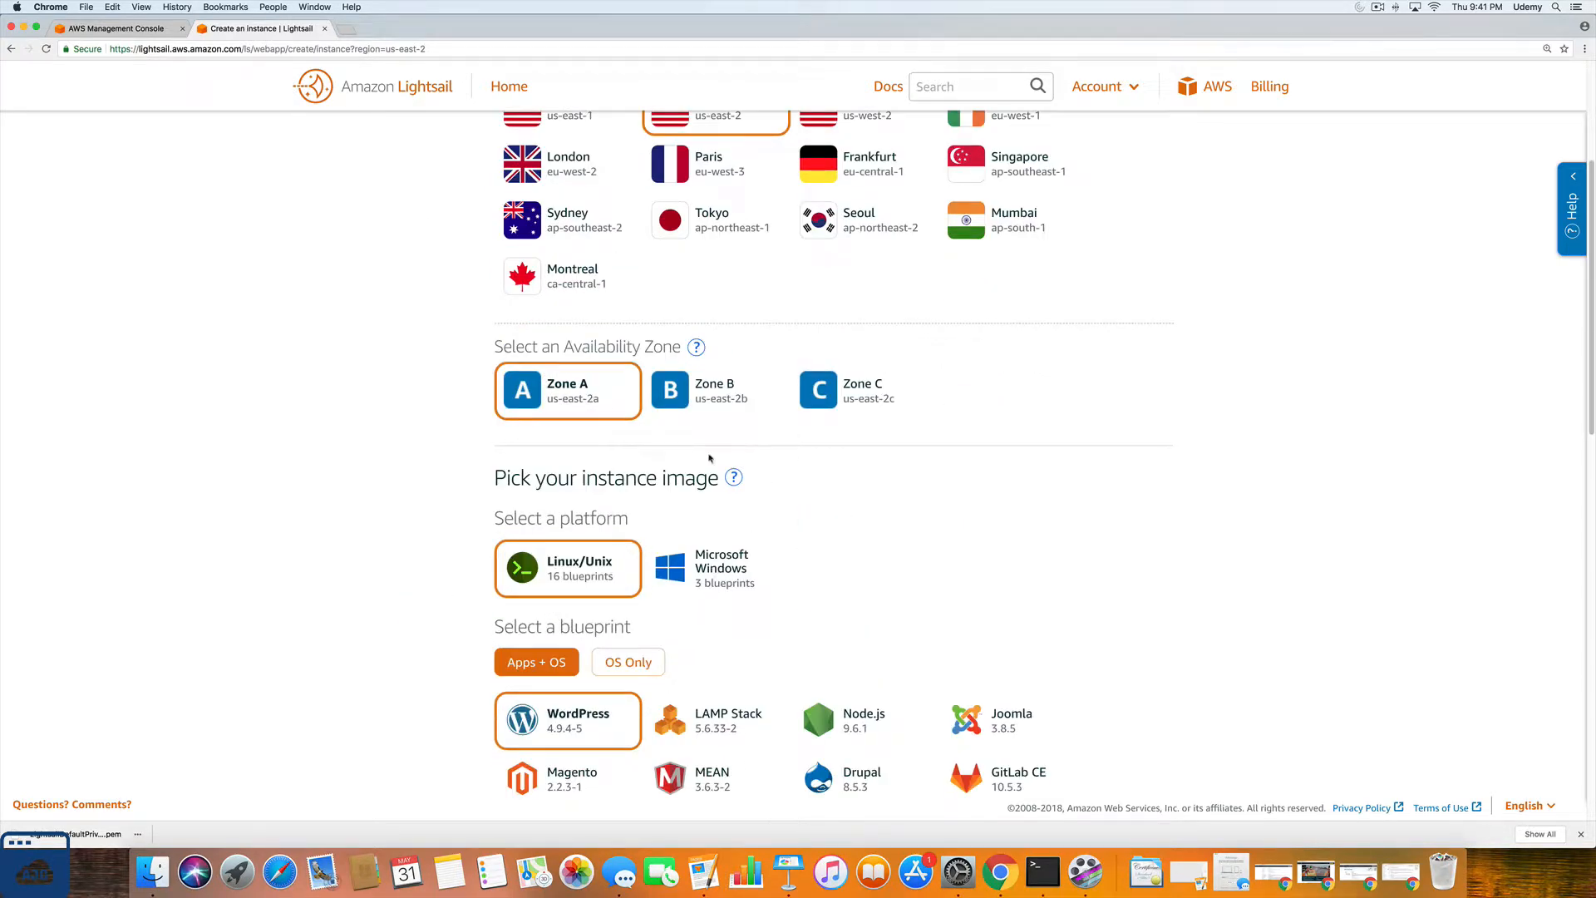
scroll(397, 433, "up", 3)
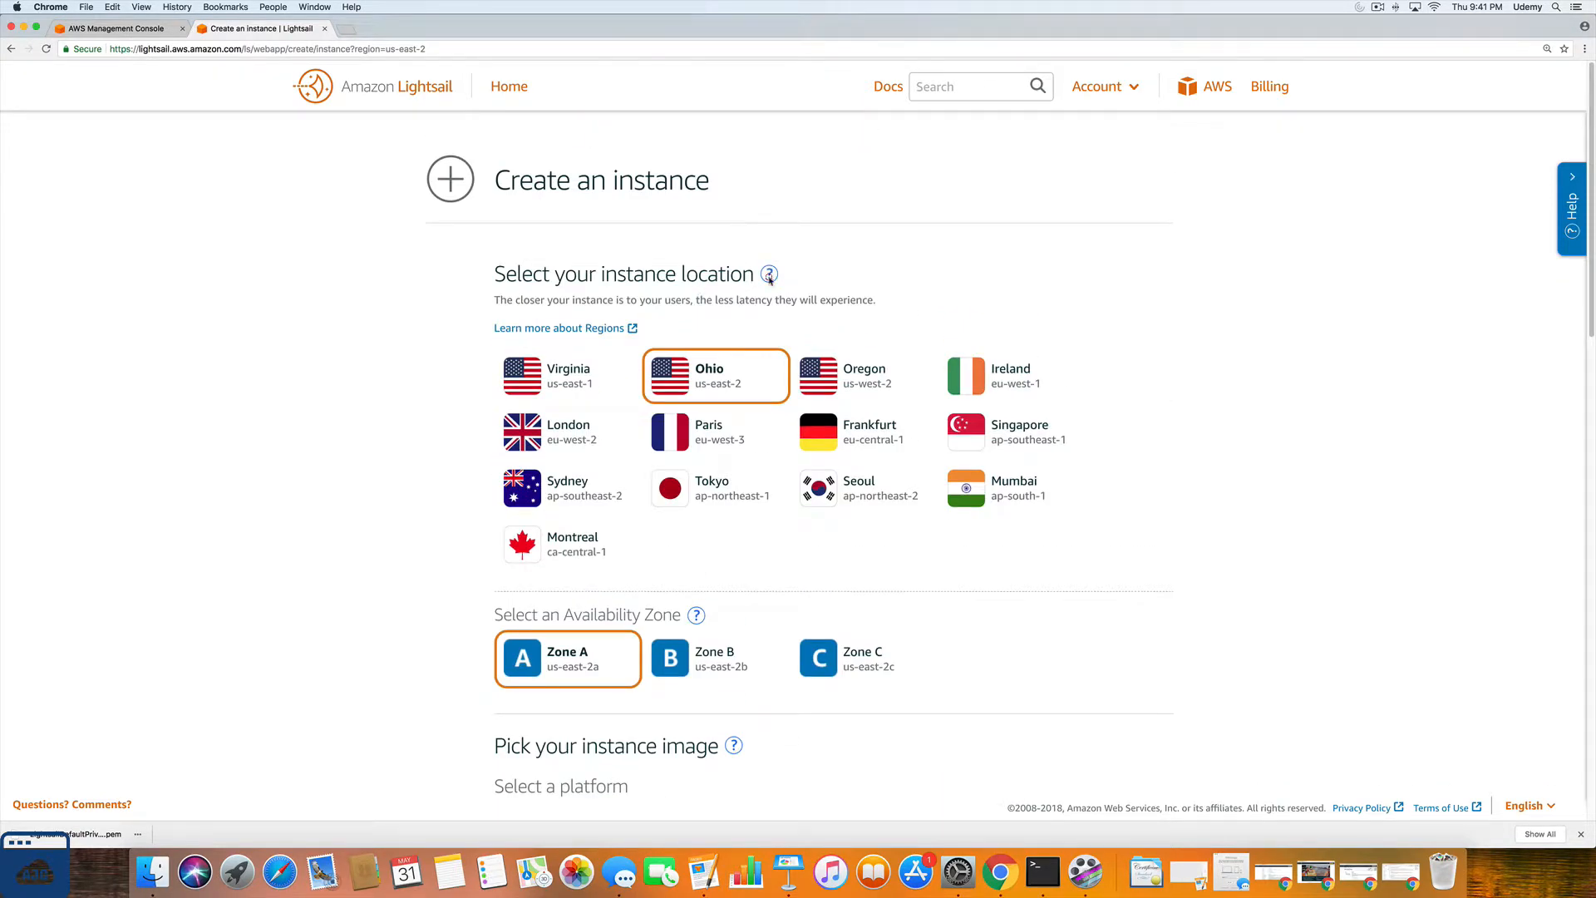
left_click(769, 274)
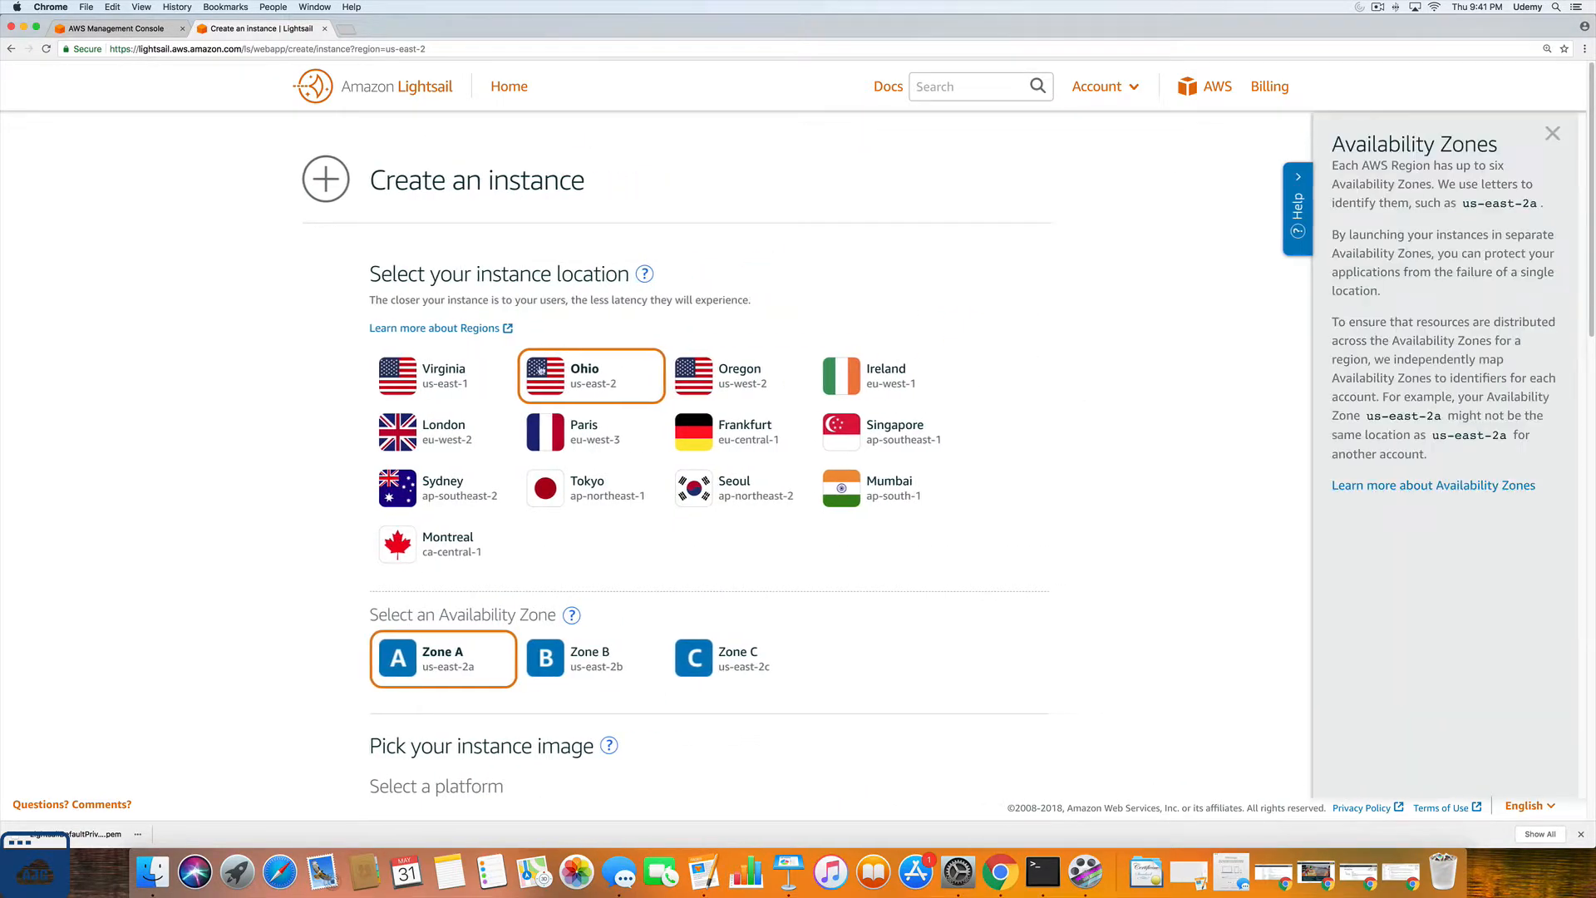
left_click(1554, 134)
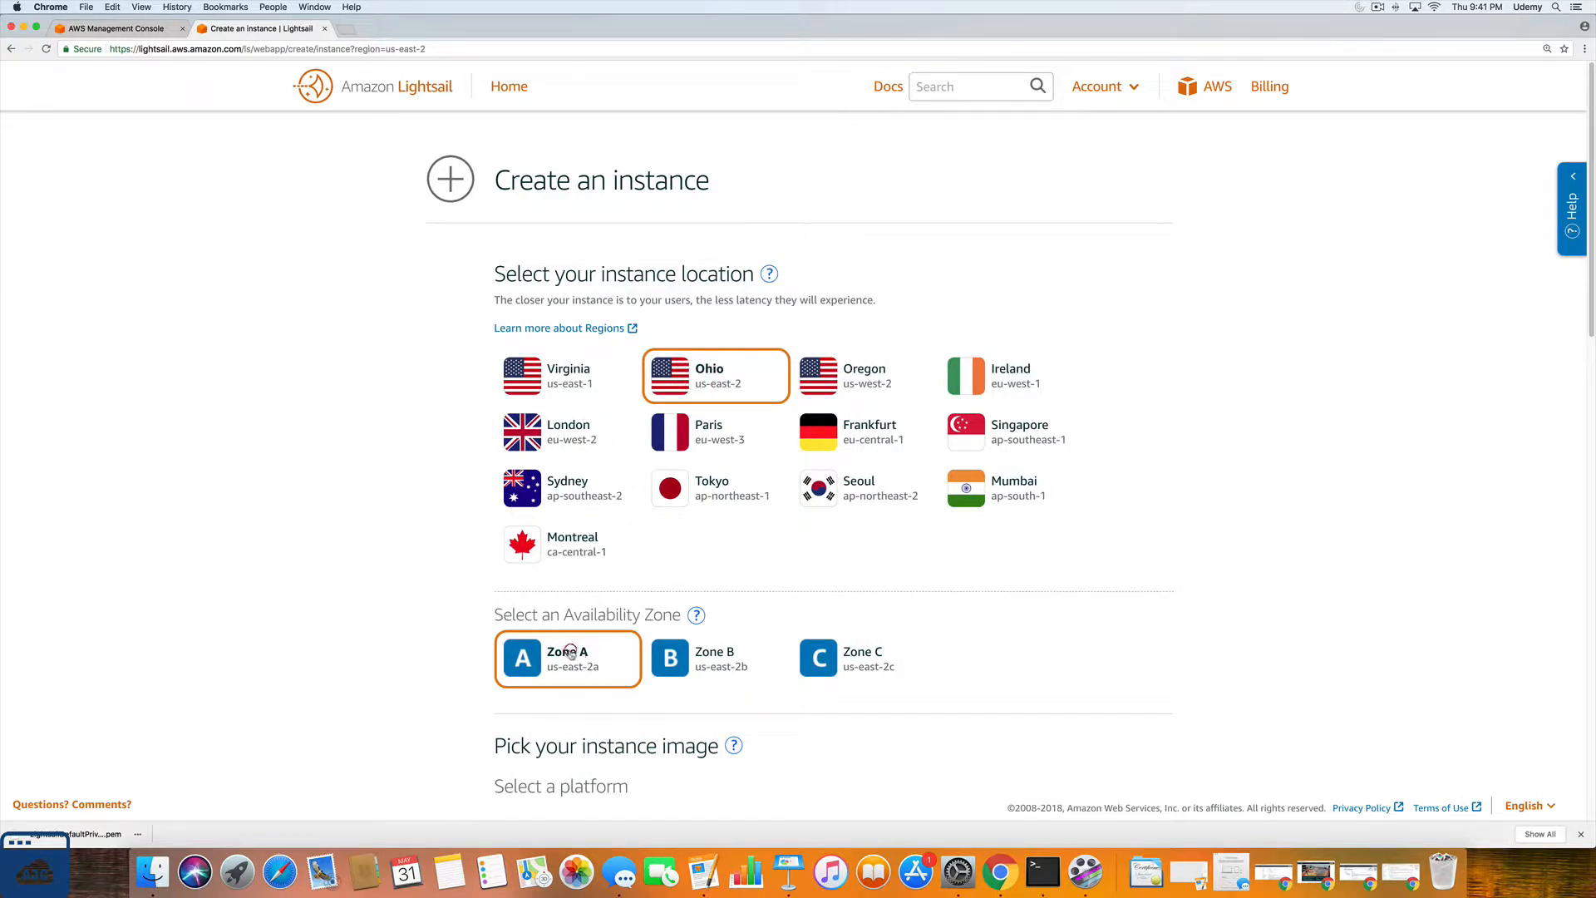
Step: Choose the WordPress blueprint for the Linux/Unix platform as the instance image
scroll(400, 606, "down", 10)
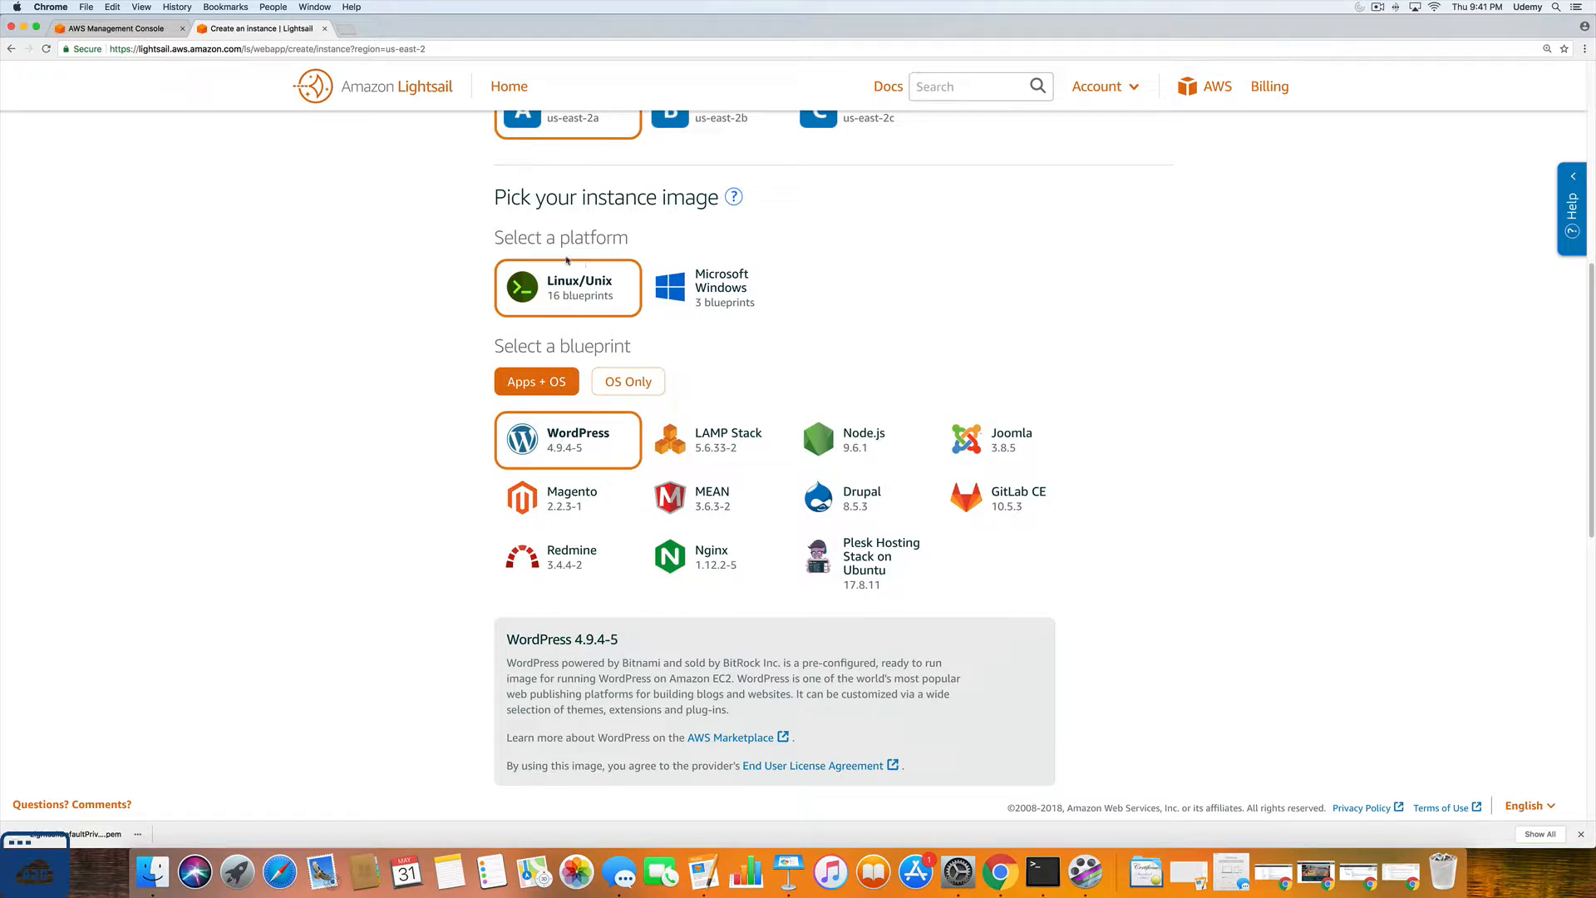
scroll(425, 405, "down", 2)
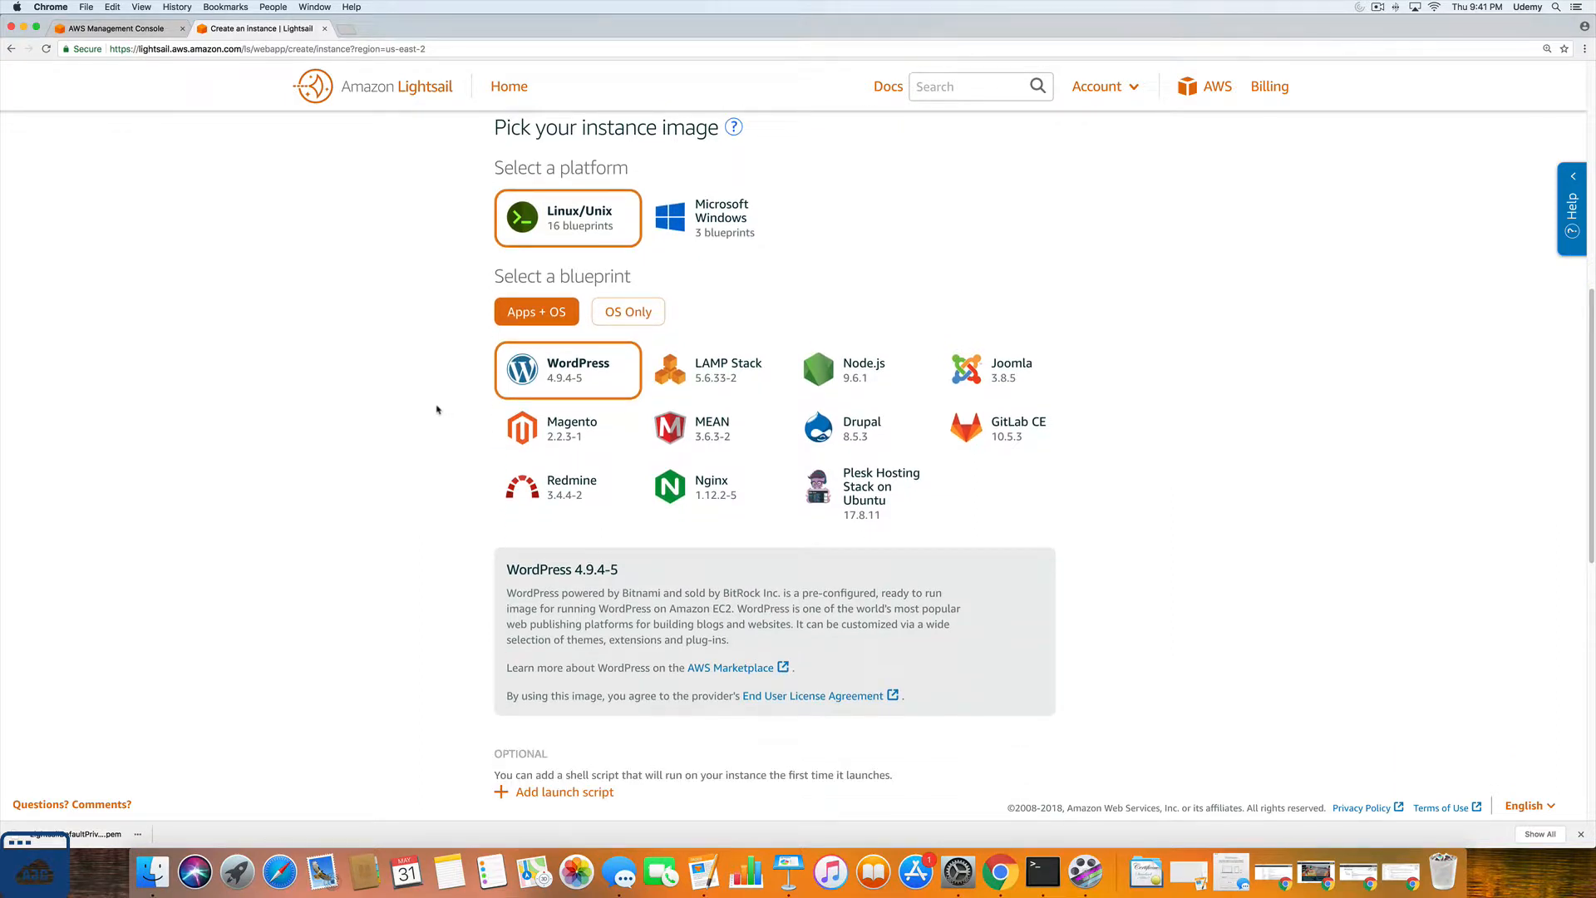
left_click(551, 386)
scroll(441, 463, "down", 3)
scroll(440, 463, "down", 8)
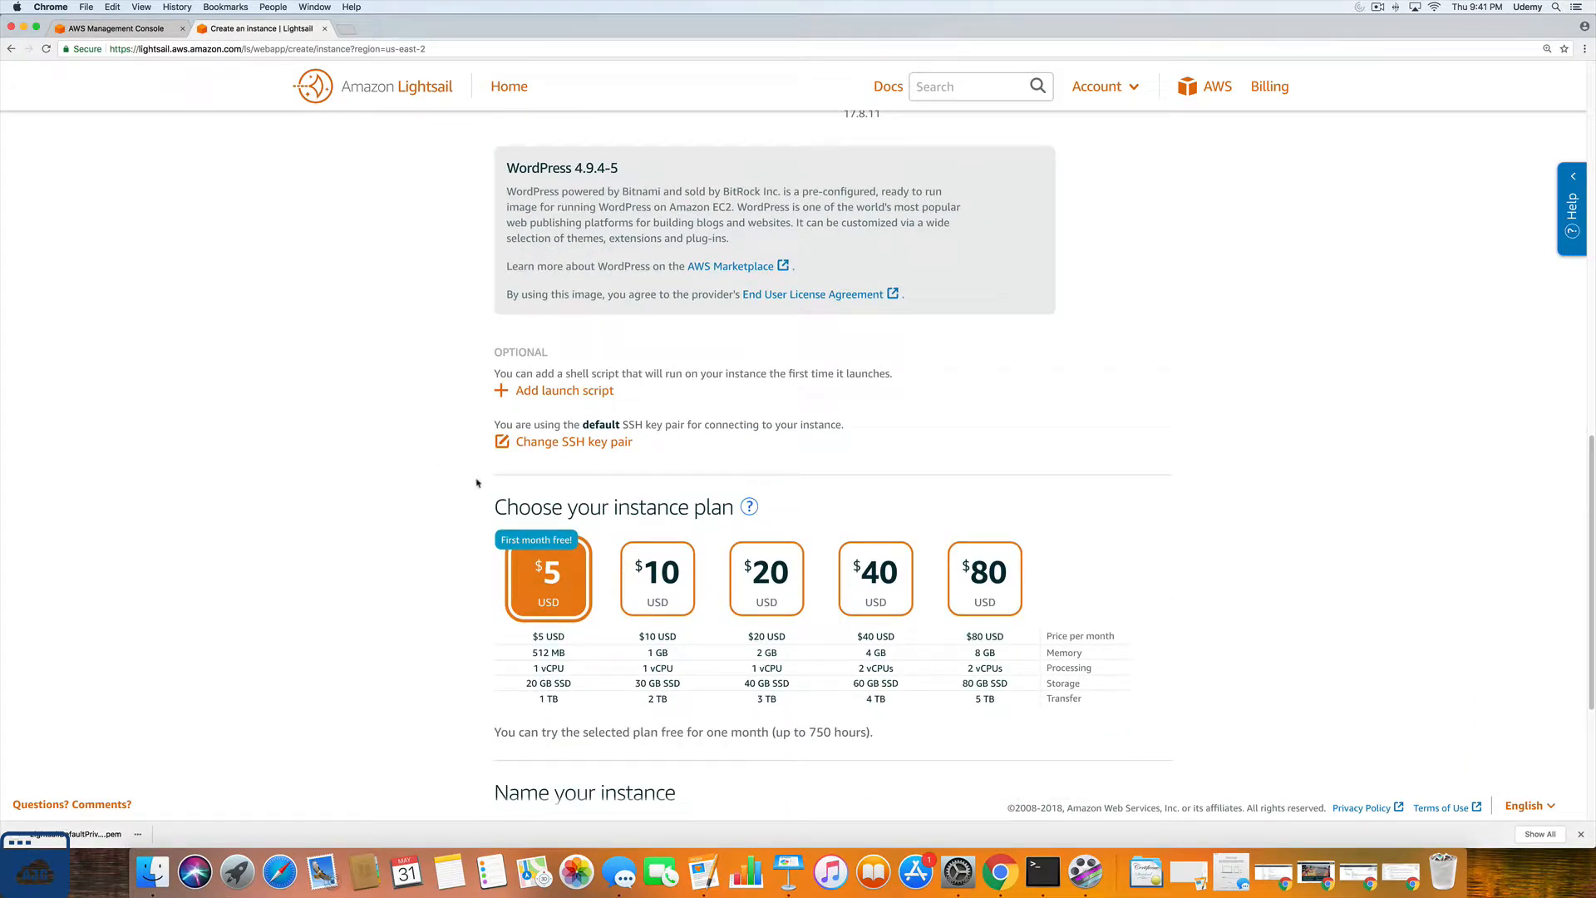
Step: Open the SSH key pair manager and review the key pair options and the instance plans
left_click(561, 441)
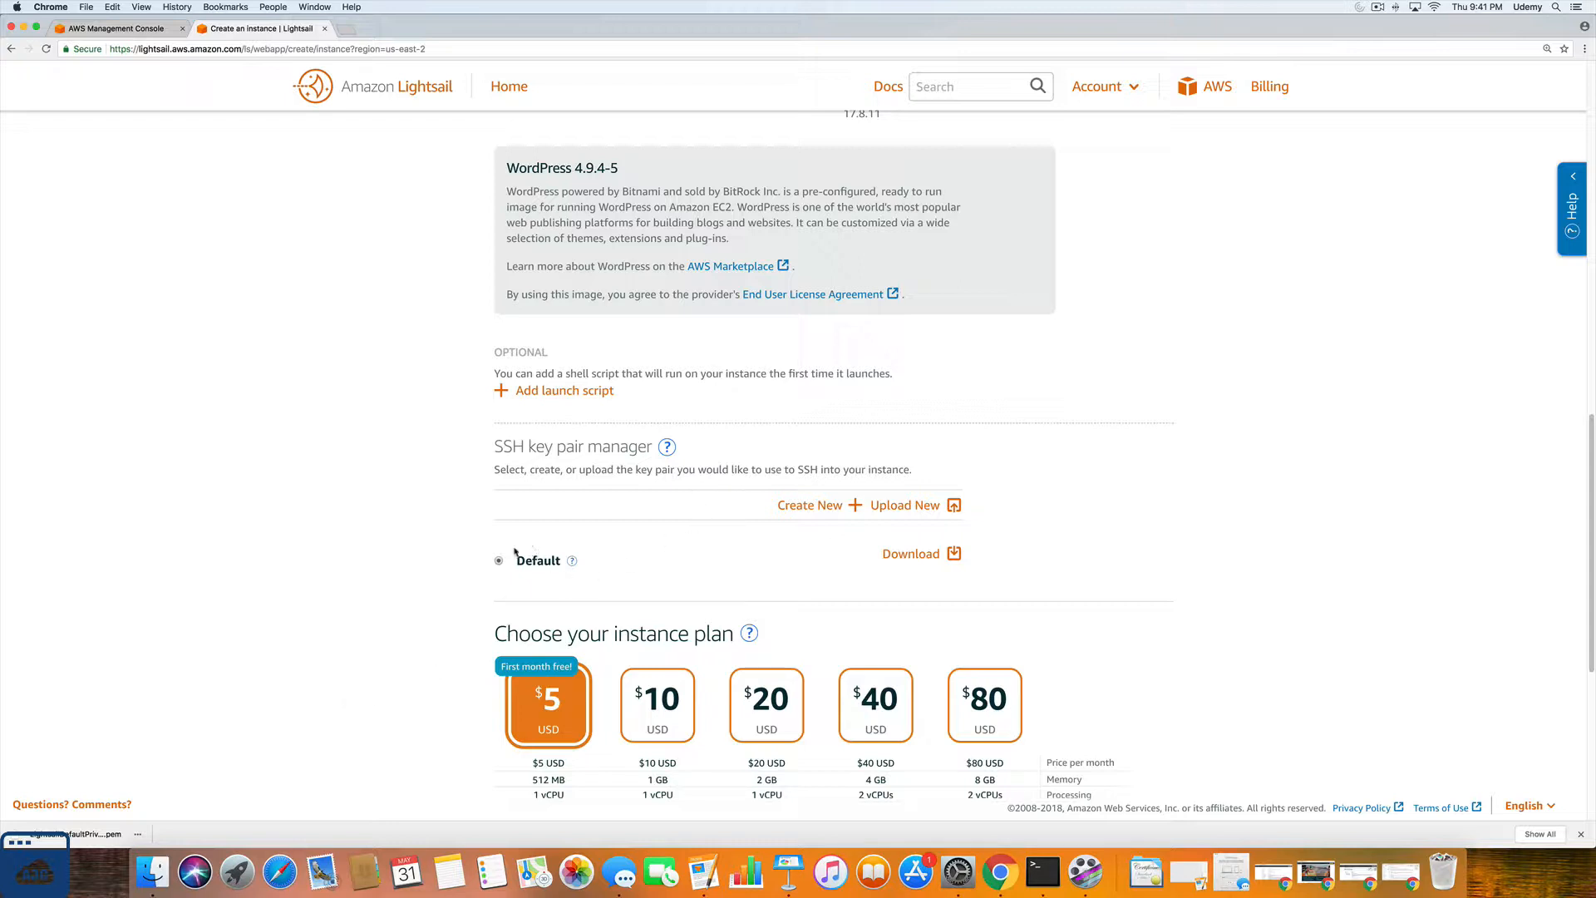
left_click(408, 677)
scroll(408, 678, "down", 5)
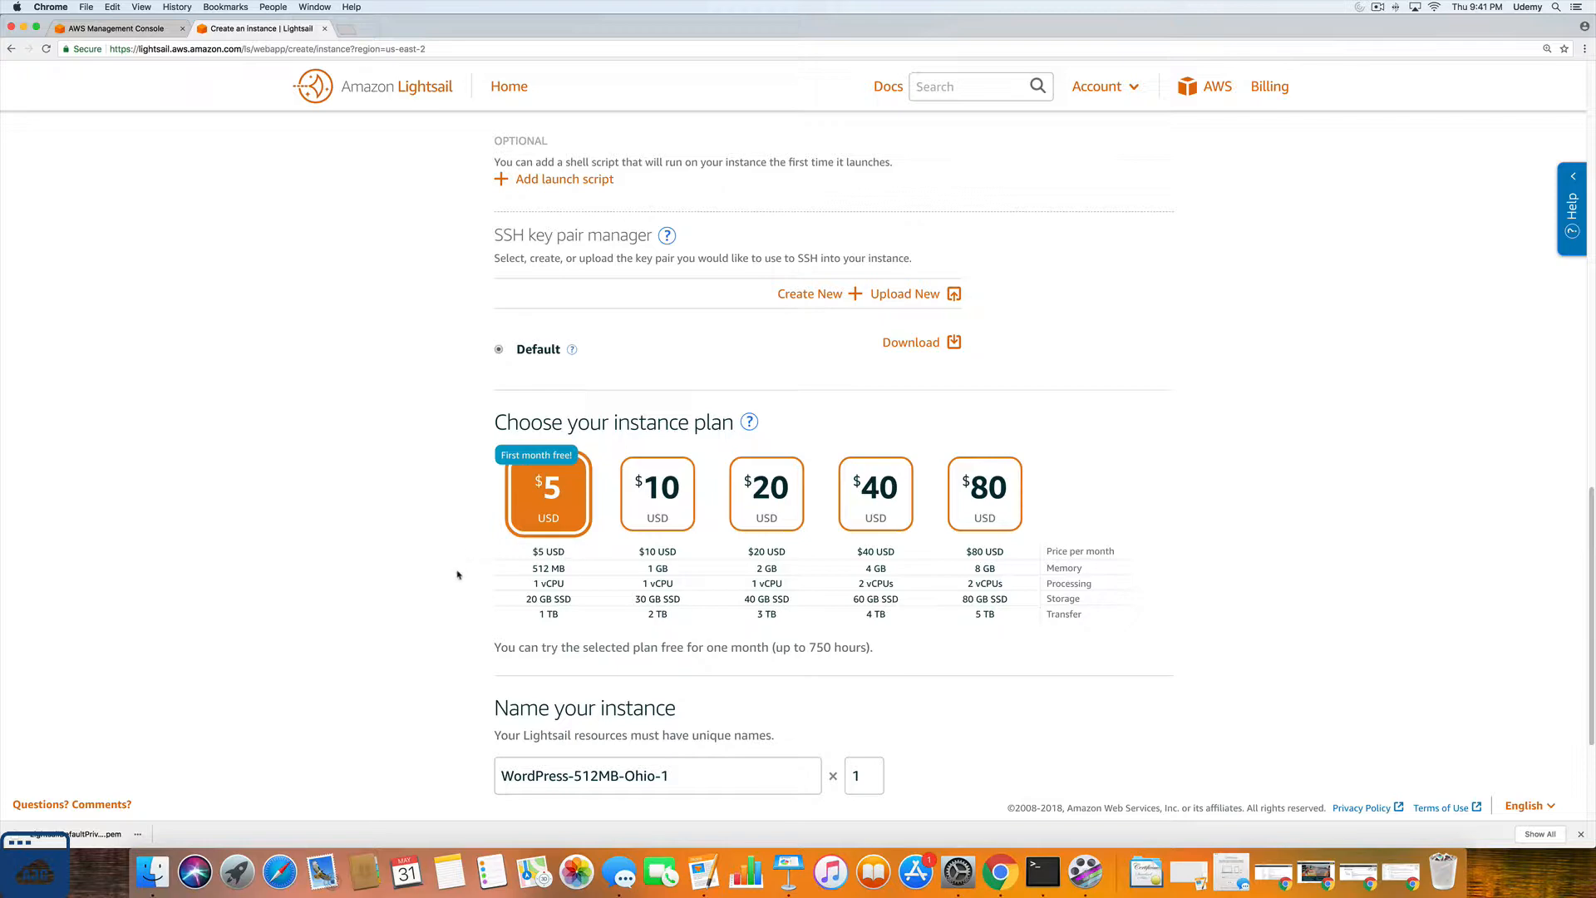
scroll(458, 573, "up", 3)
scroll(457, 573, "down", 2)
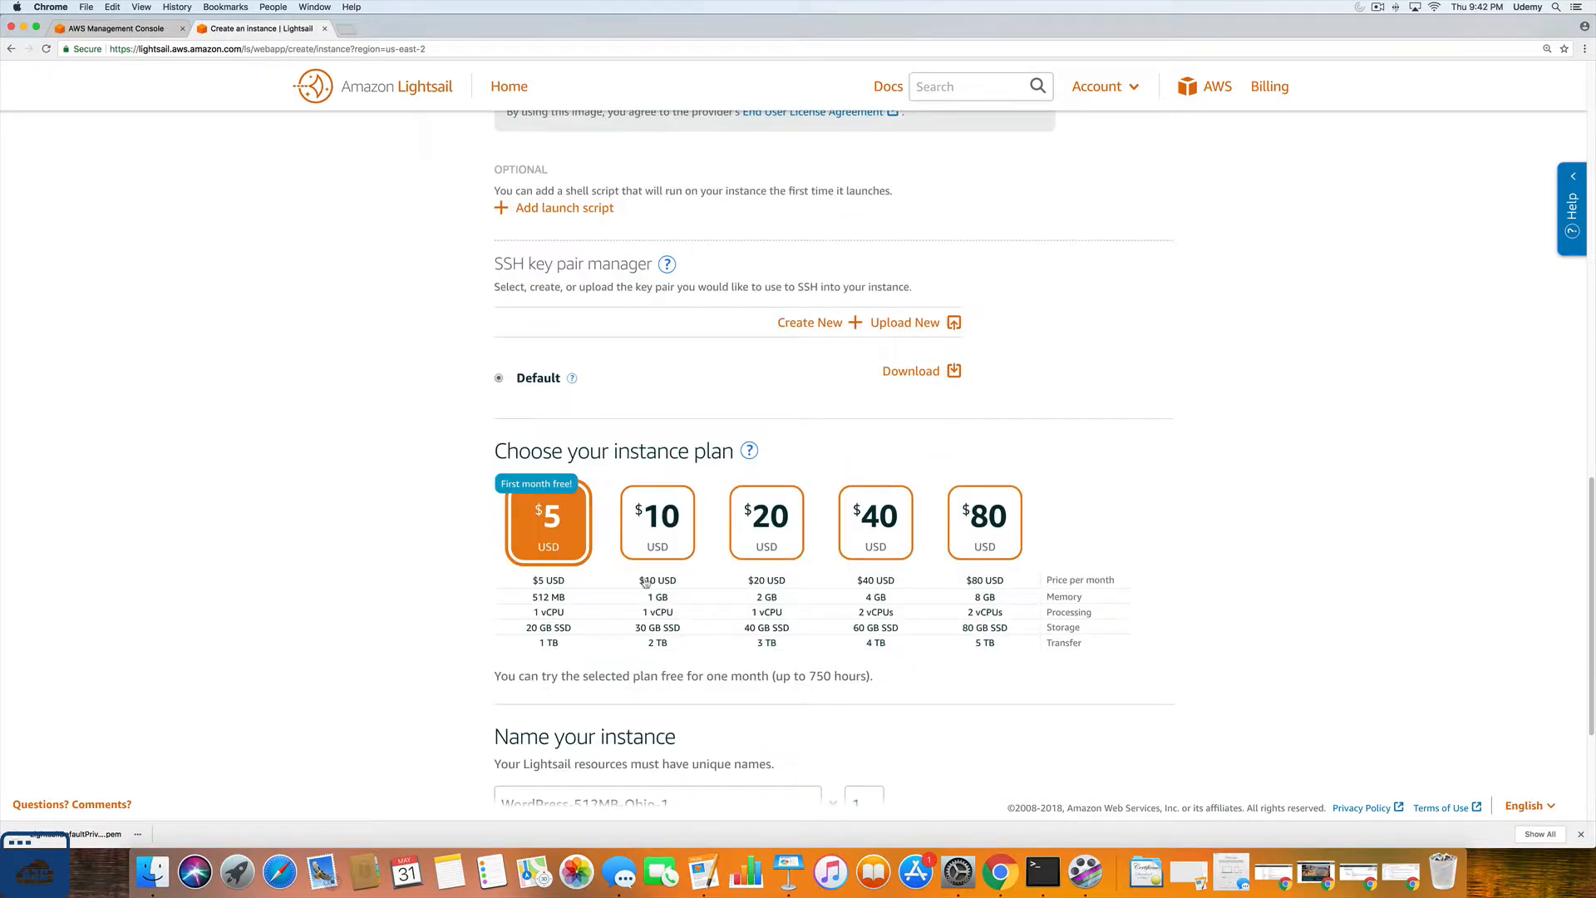
scroll(688, 567, "up", 10)
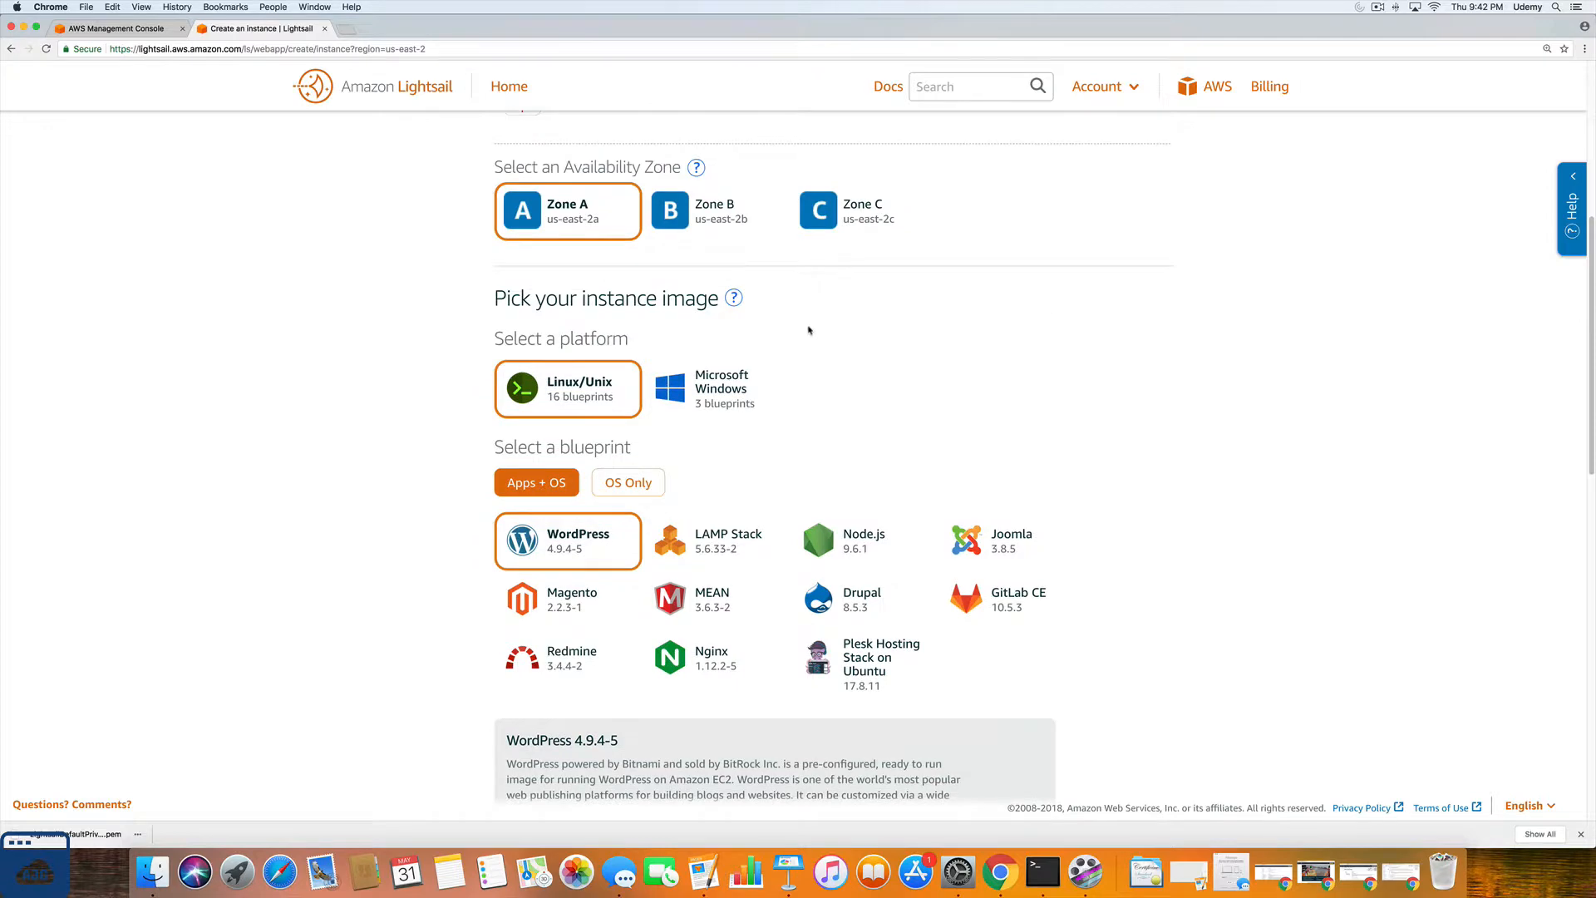
Step: Switch the platform to Microsoft Windows and compare its Apps + OS and OS Only blueprints and plan prices
left_click(725, 393)
scroll(798, 499, "down", 3)
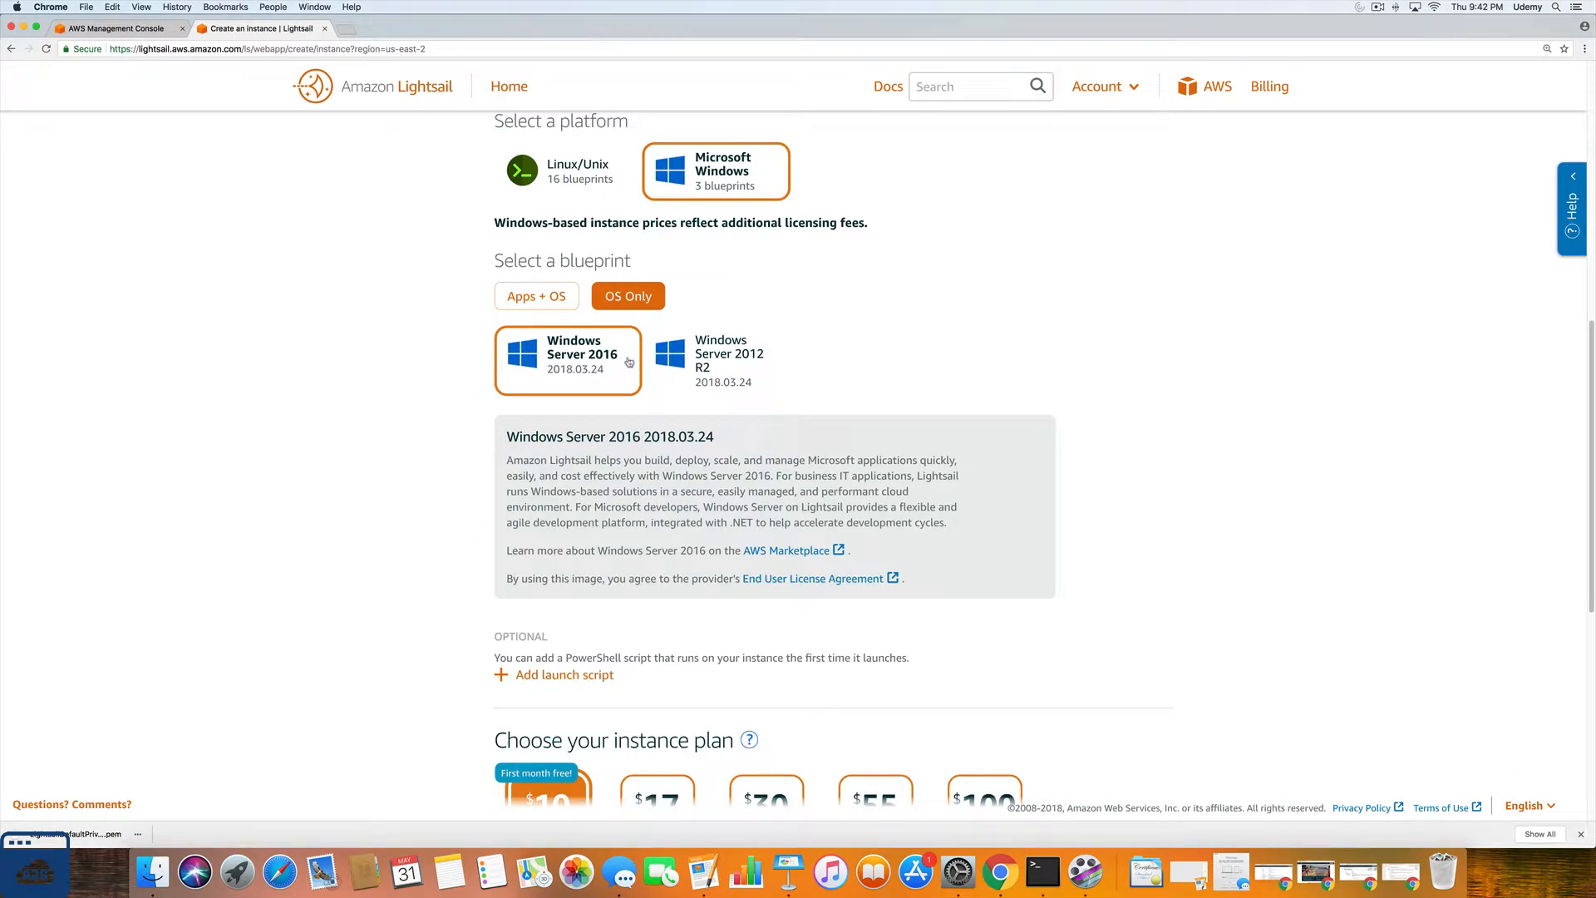
left_click(545, 296)
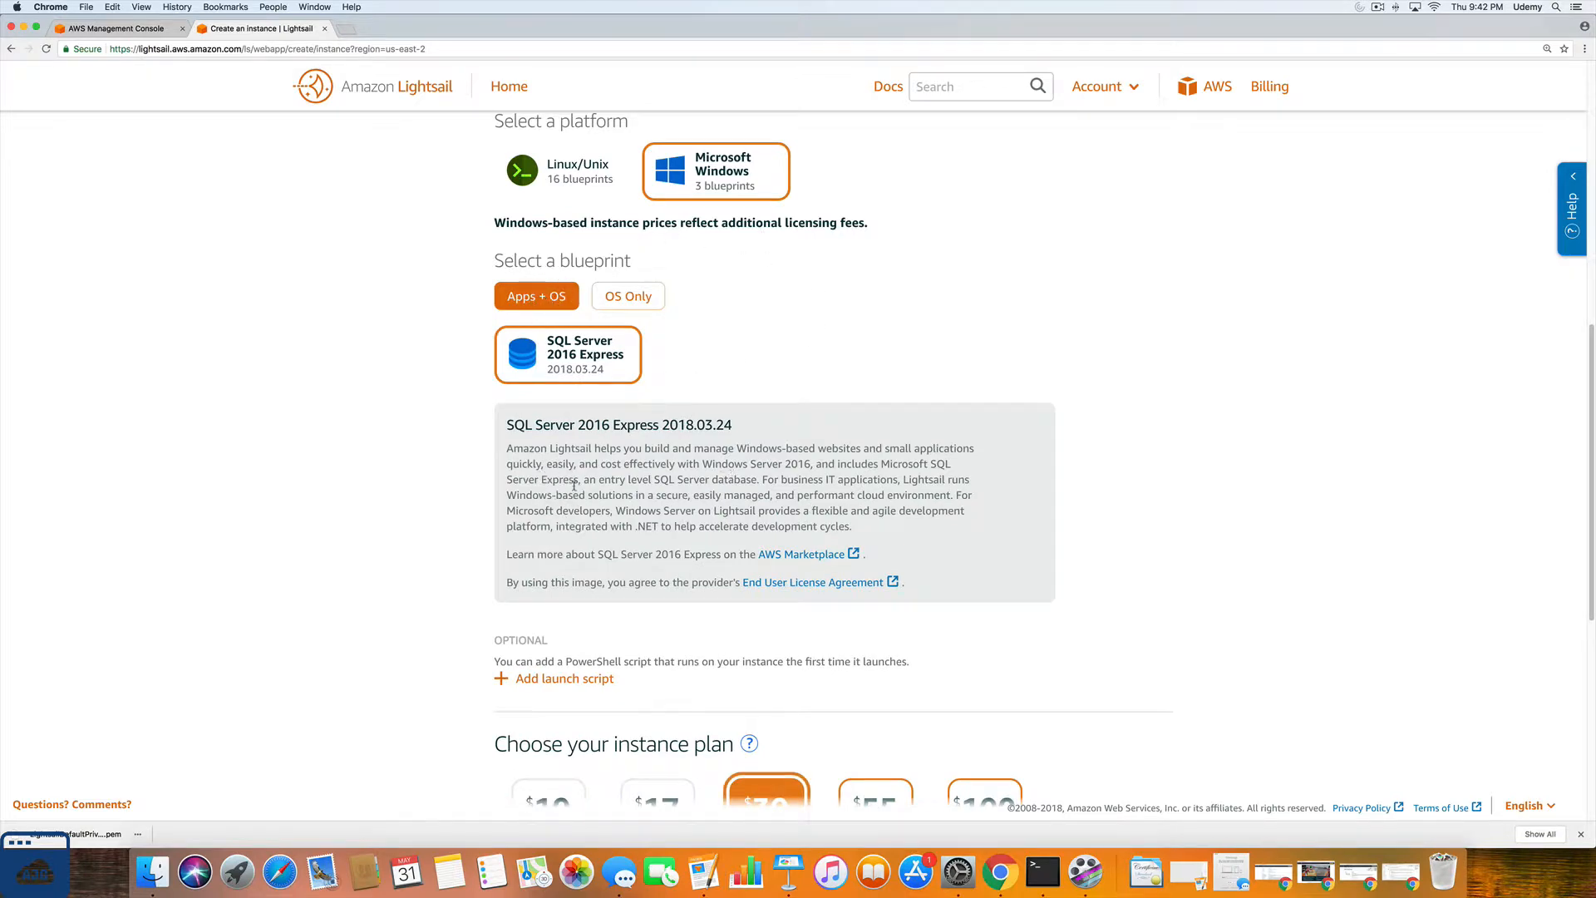
scroll(574, 485, "down", 3)
scroll(592, 469, "up", 1)
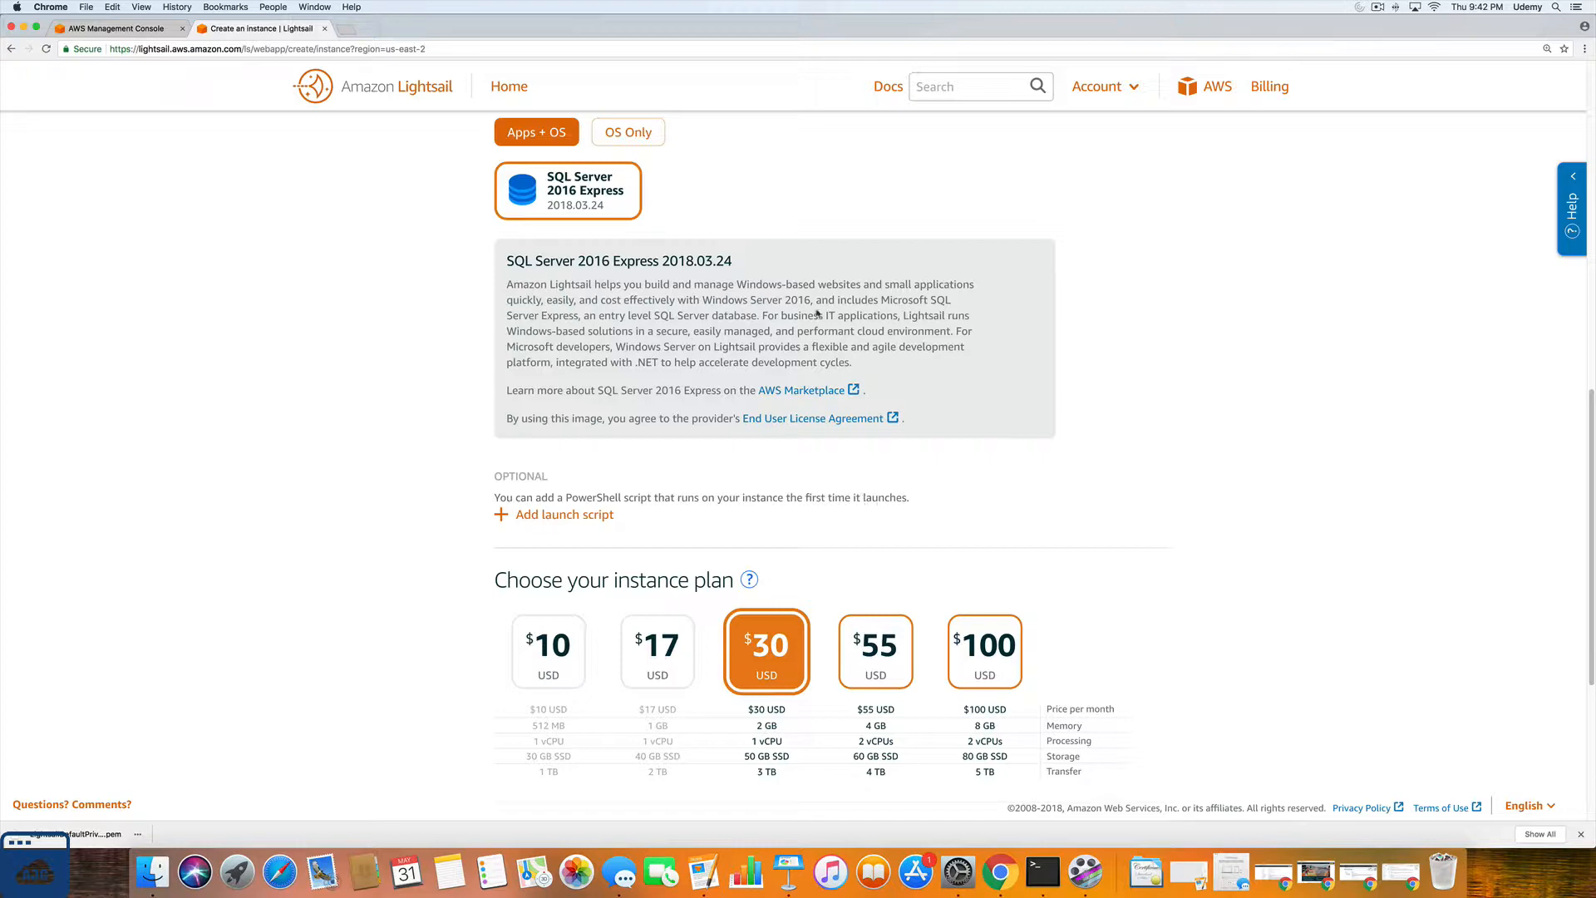
left_click(636, 137)
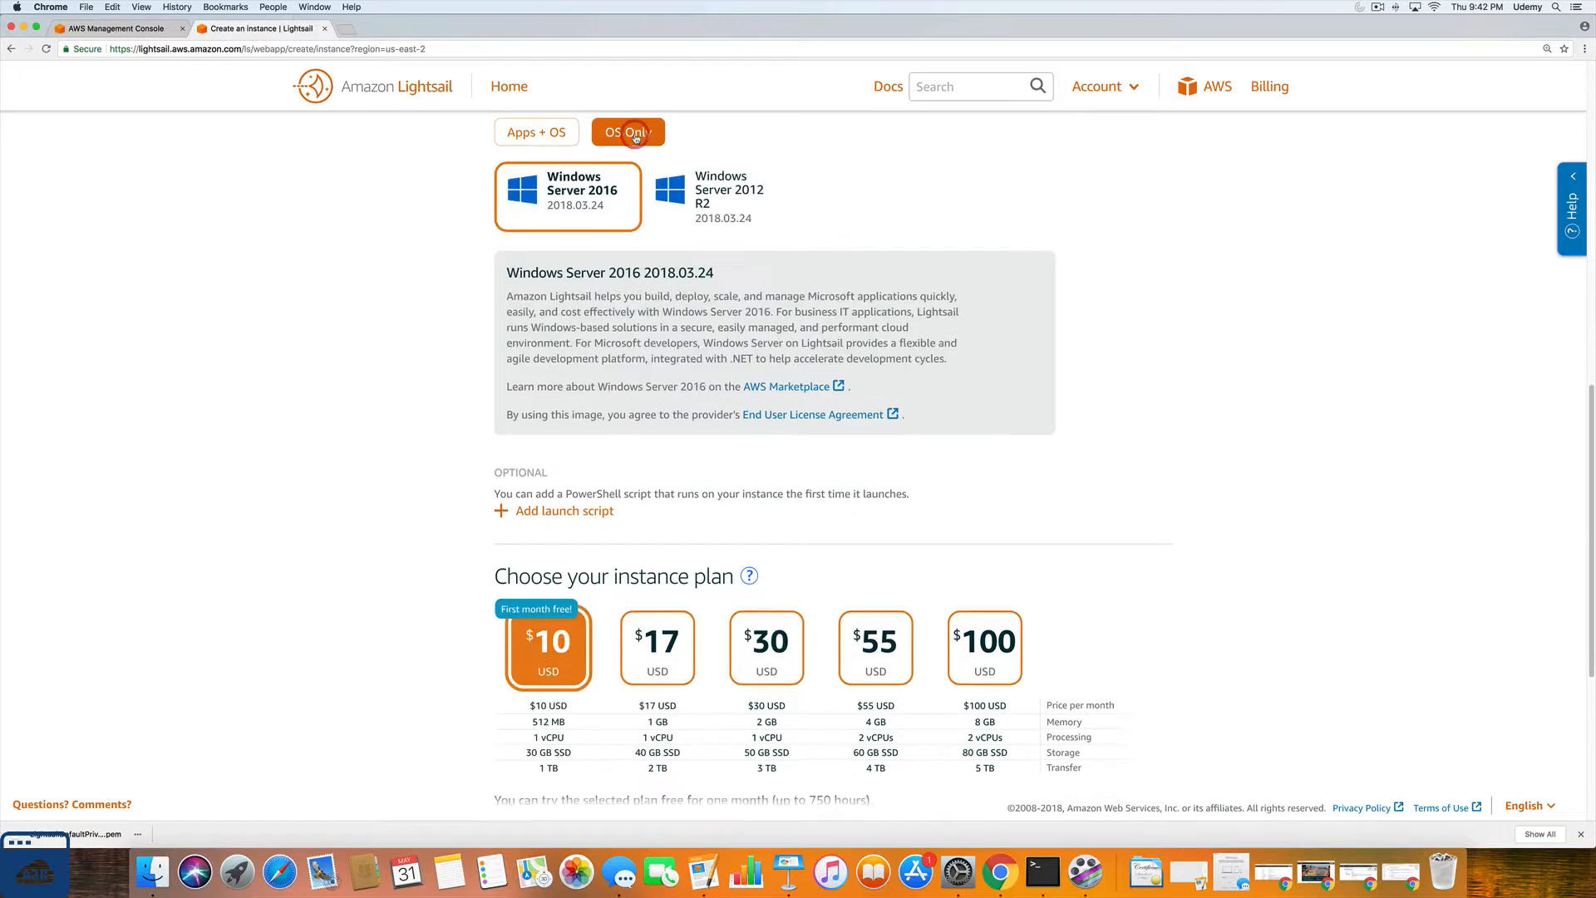
left_click(550, 133)
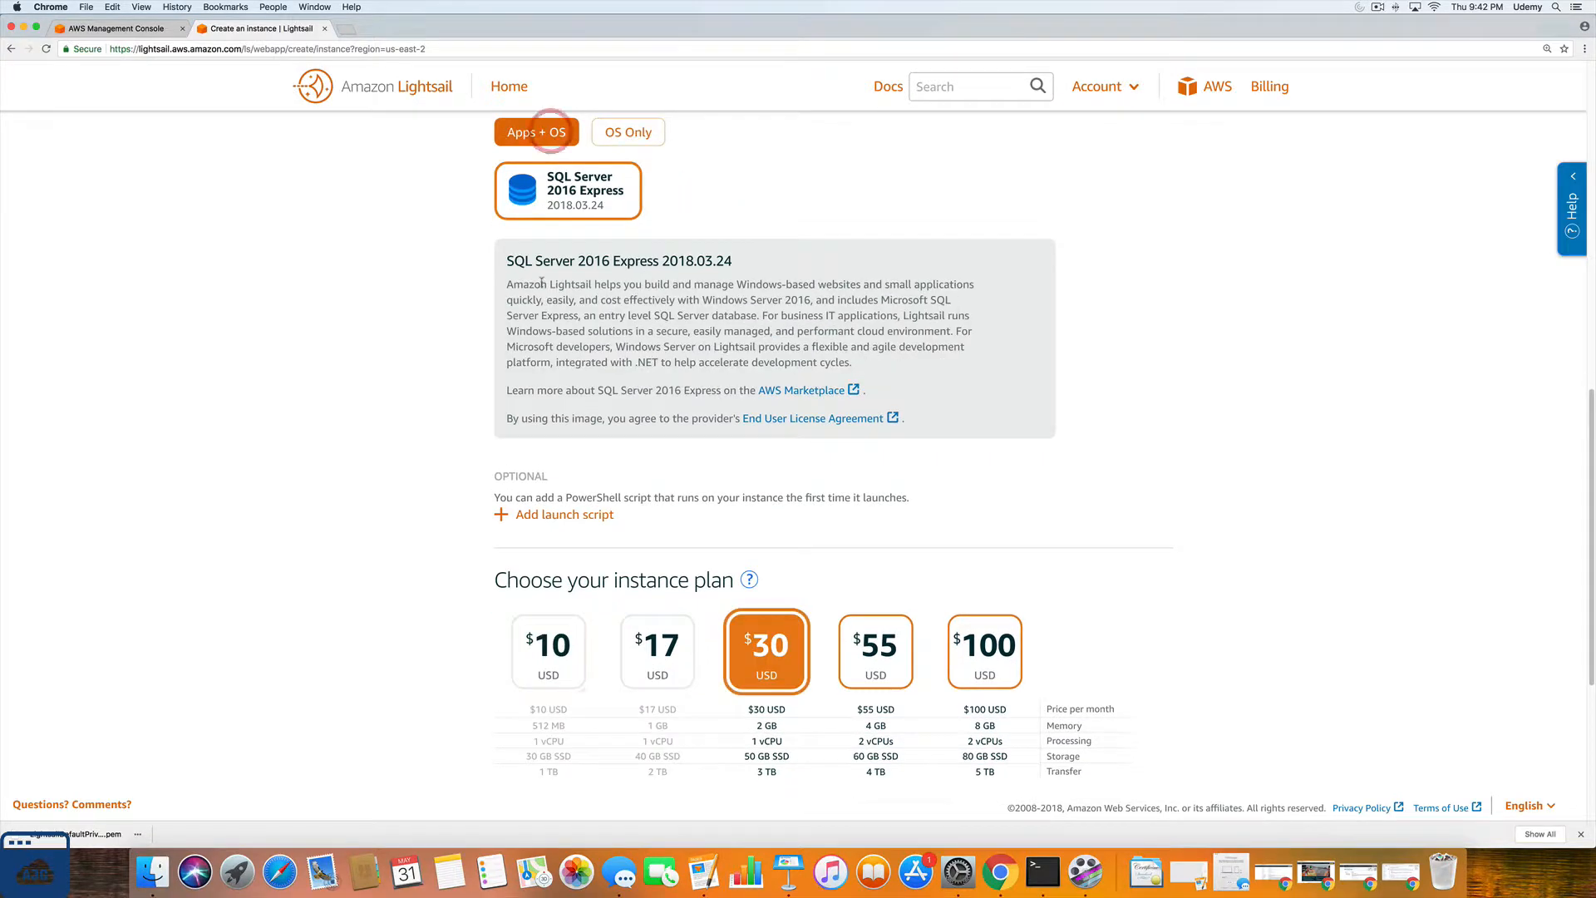
scroll(466, 374, "up", 5)
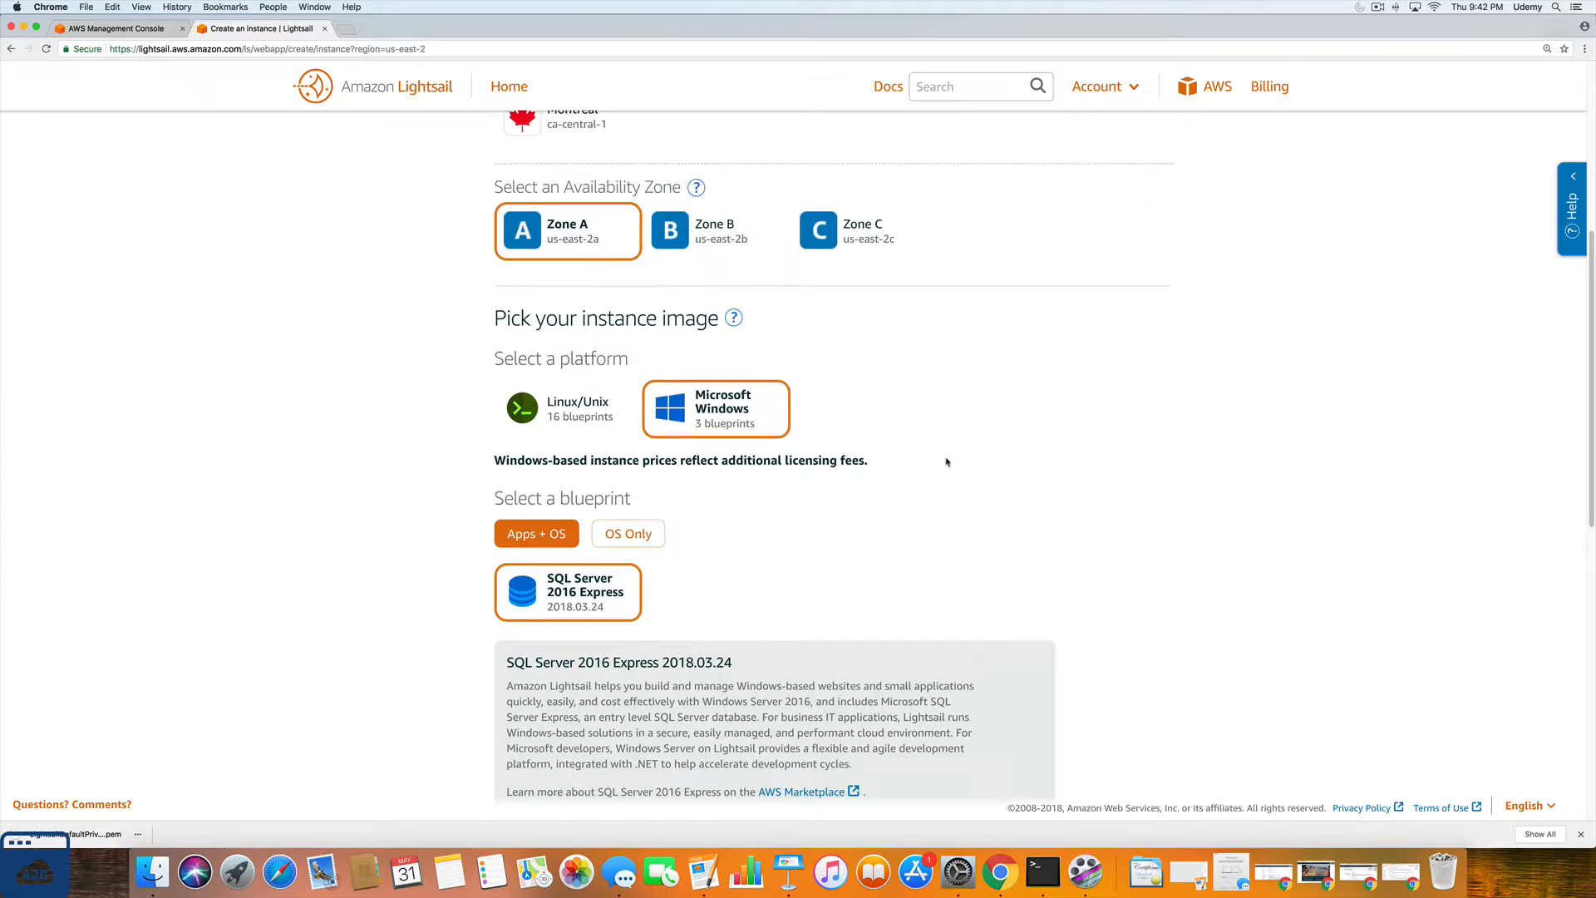
scroll(830, 542, "down", 4)
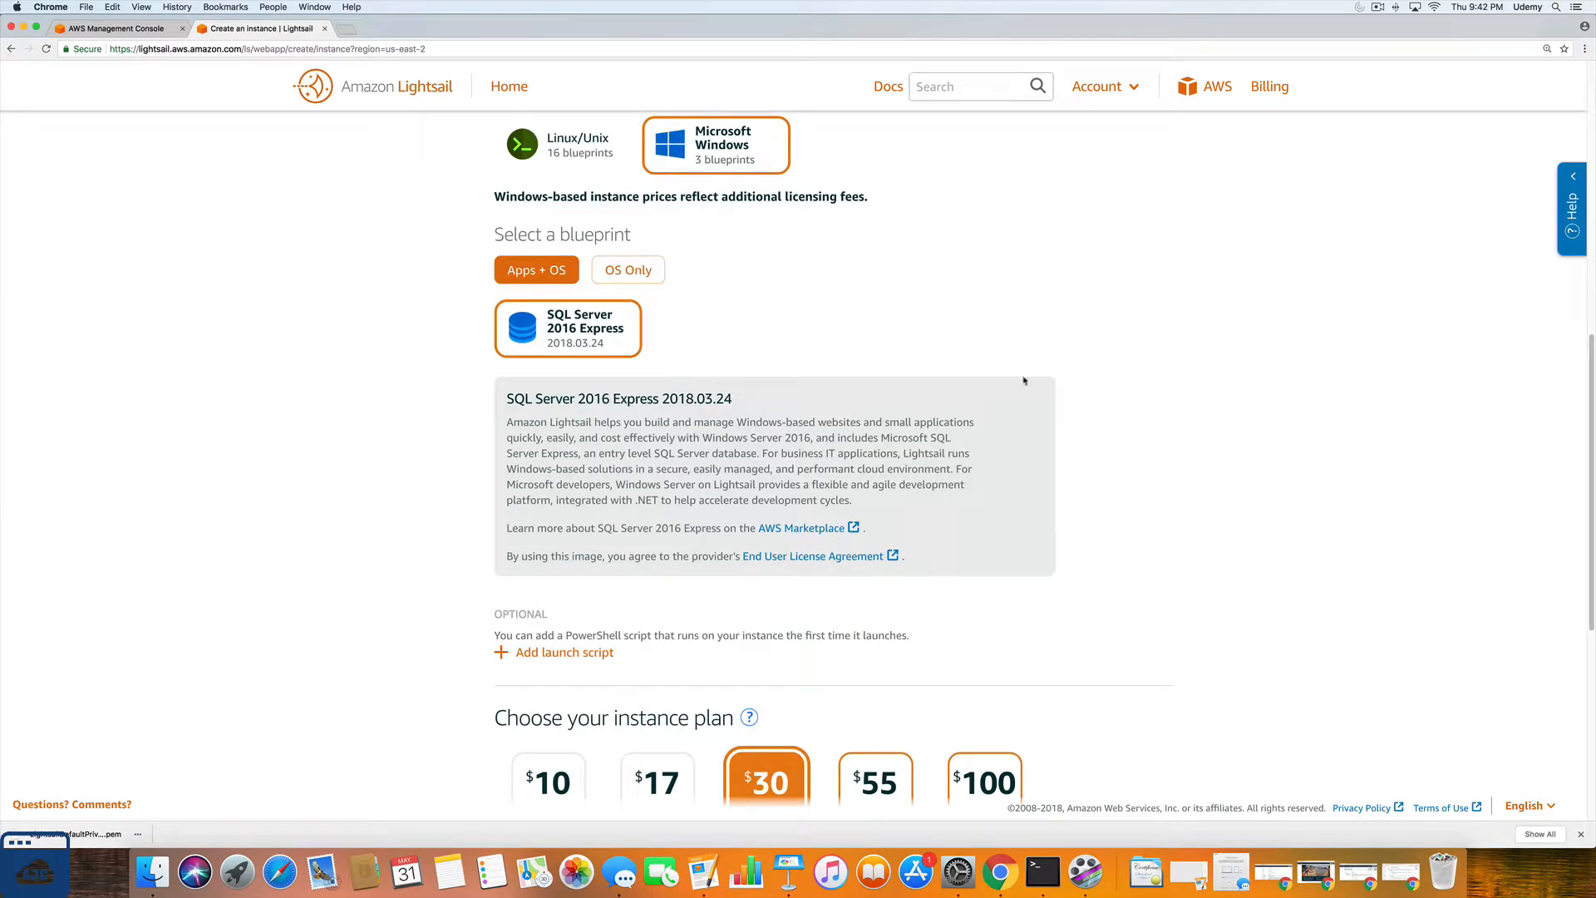
Step: Set the instance image to the Linux/Unix platform with the WordPress blueprint
left_click(595, 148)
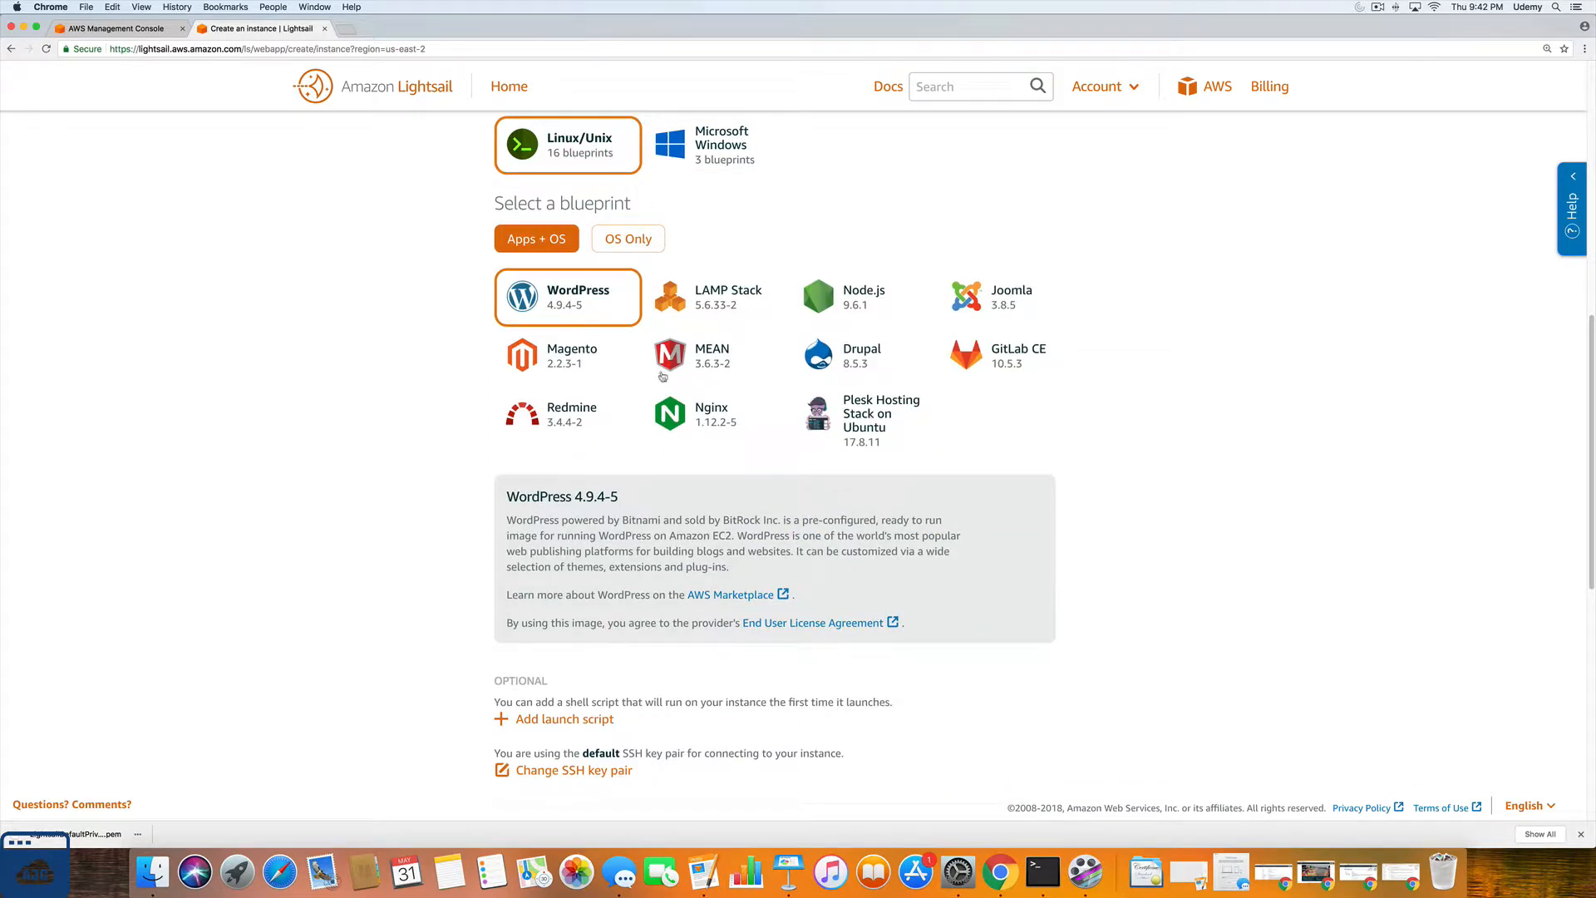
left_click(561, 304)
Step: Create the WordPress instance on the $5 plan, keeping the suggested name and a quantity of 1
scroll(596, 350, "down", 4)
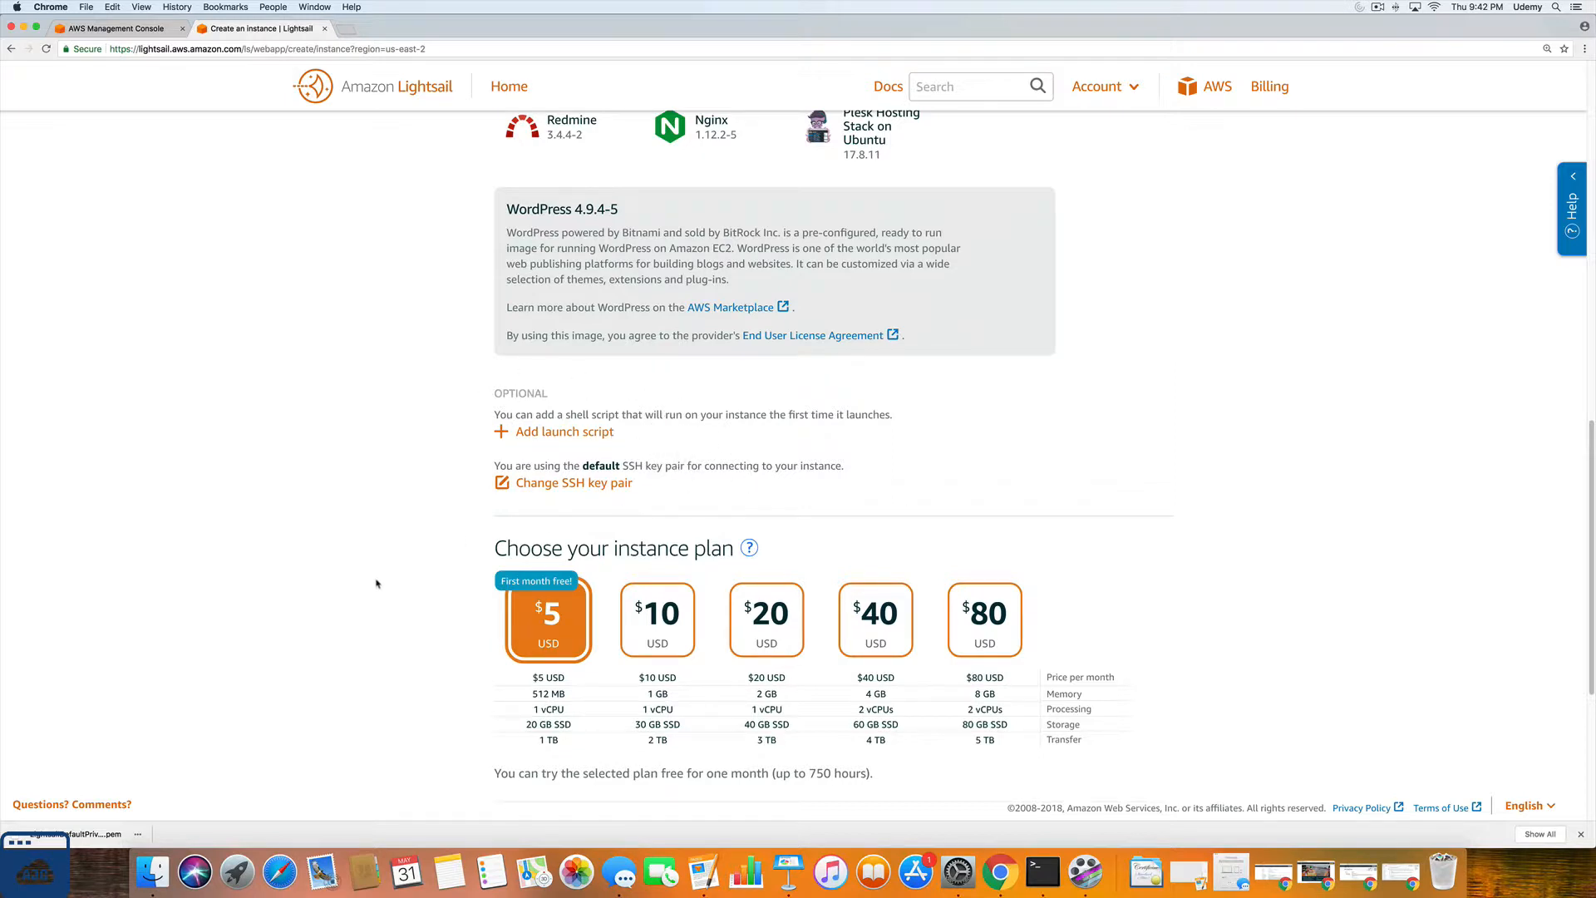
scroll(420, 647, "down", 3)
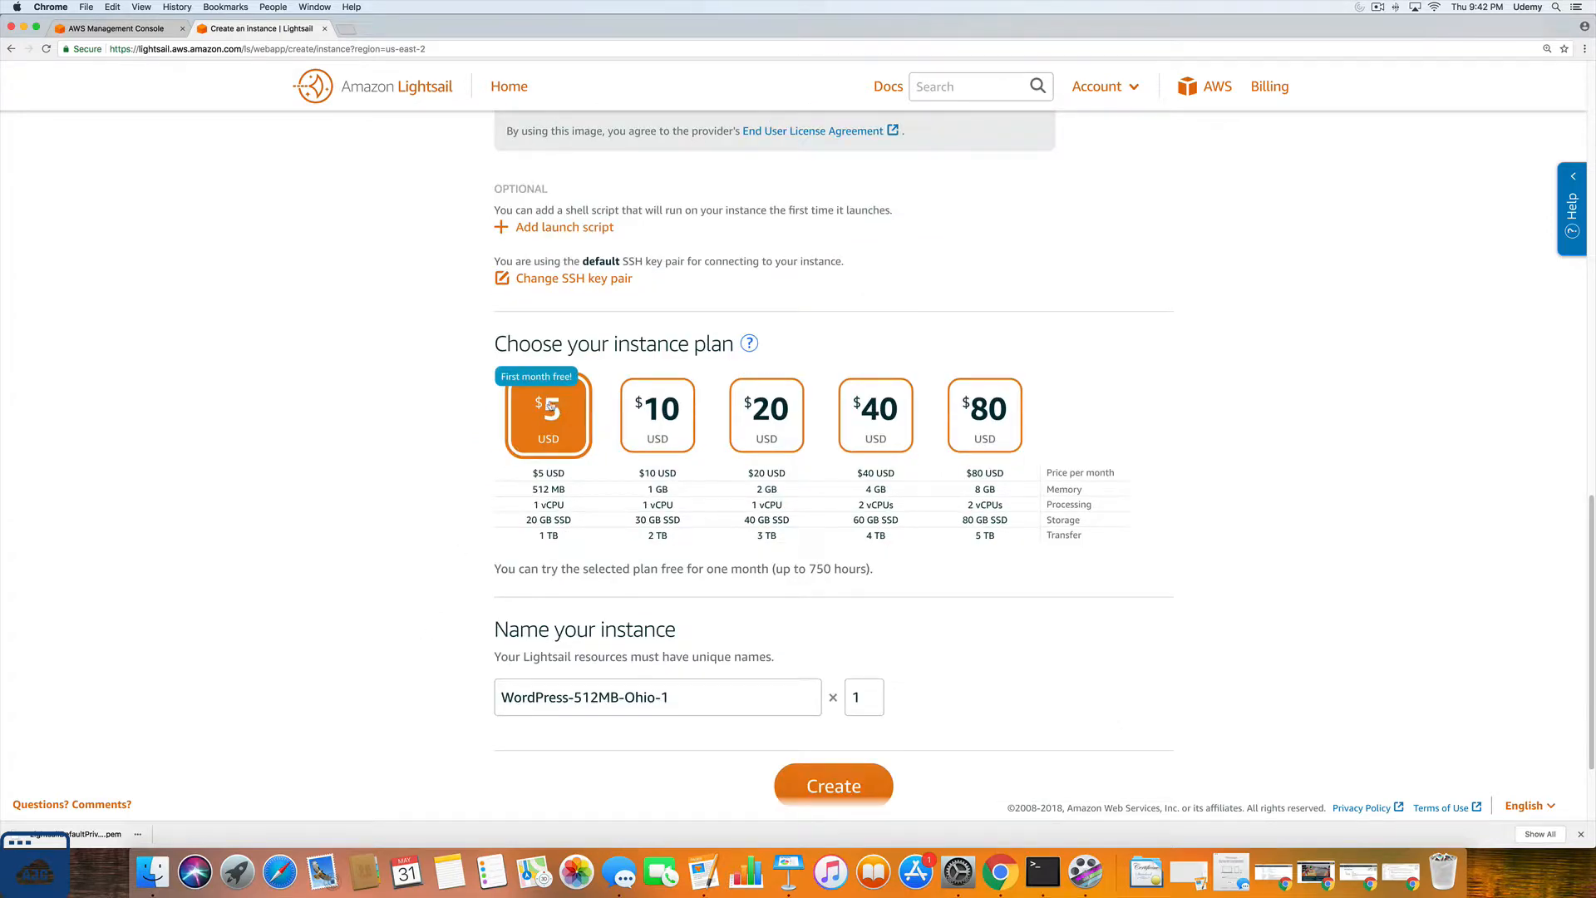
scroll(415, 565, "down", 2)
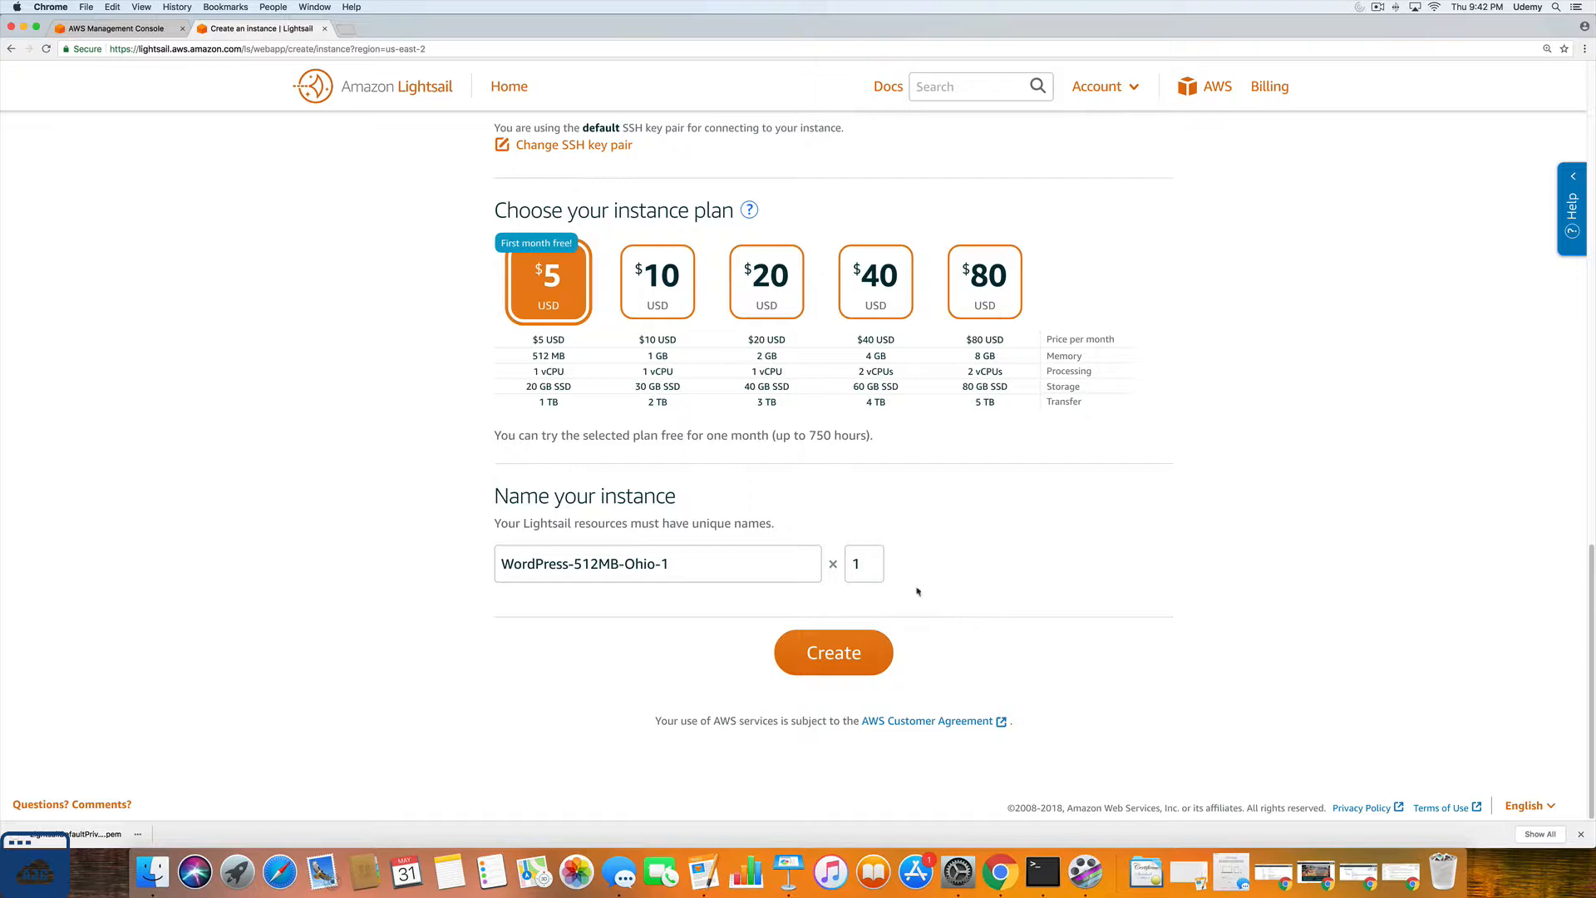
left_click(838, 655)
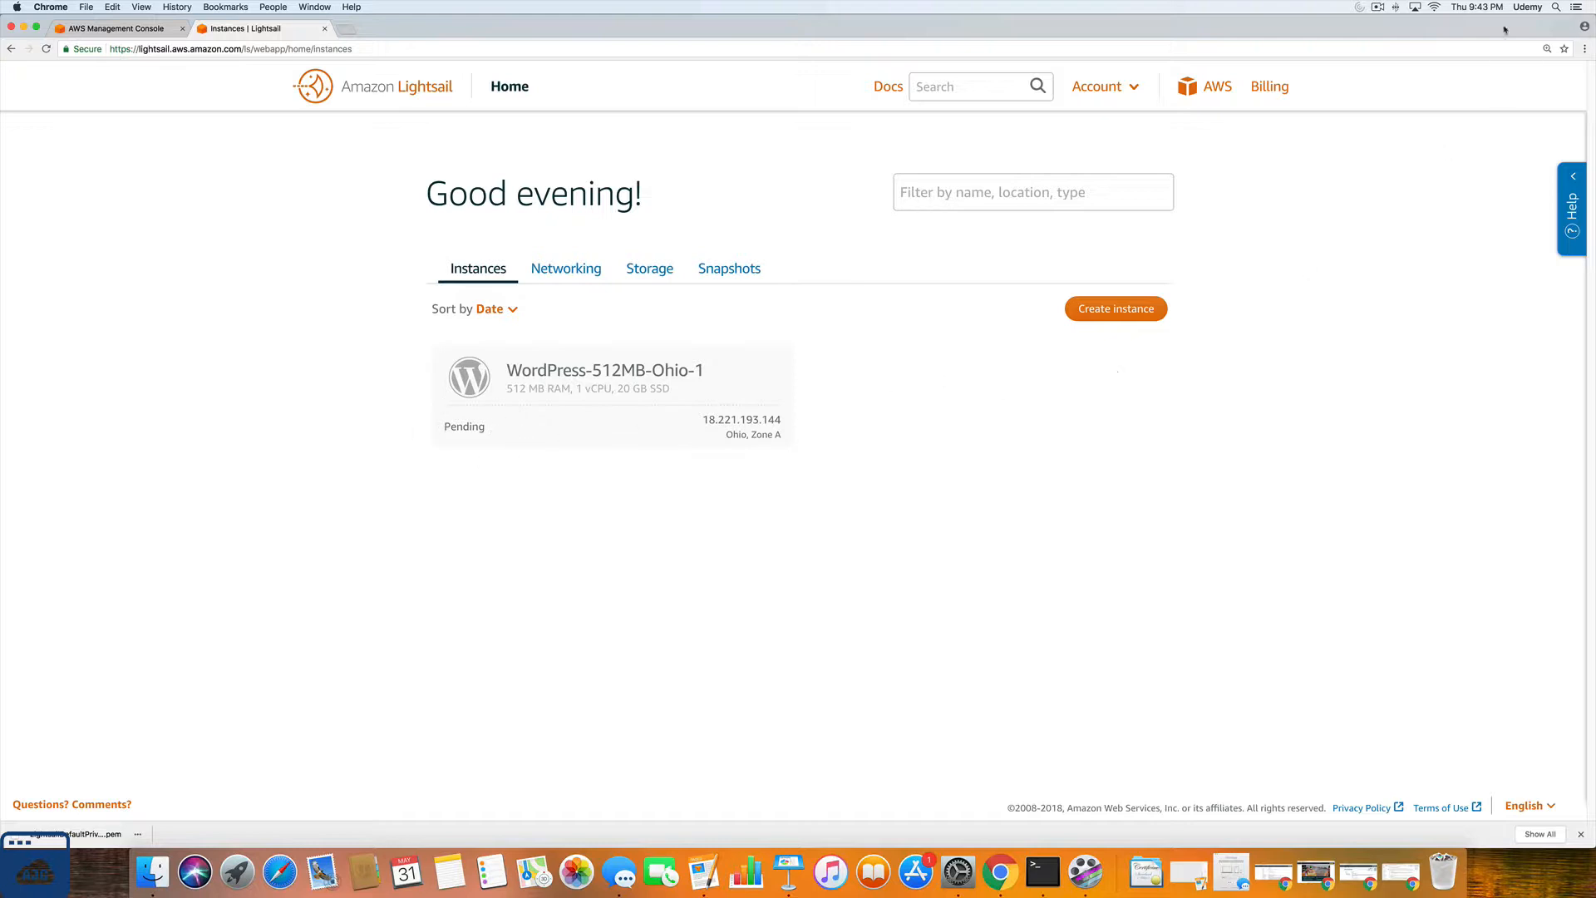
left_click(1394, 8)
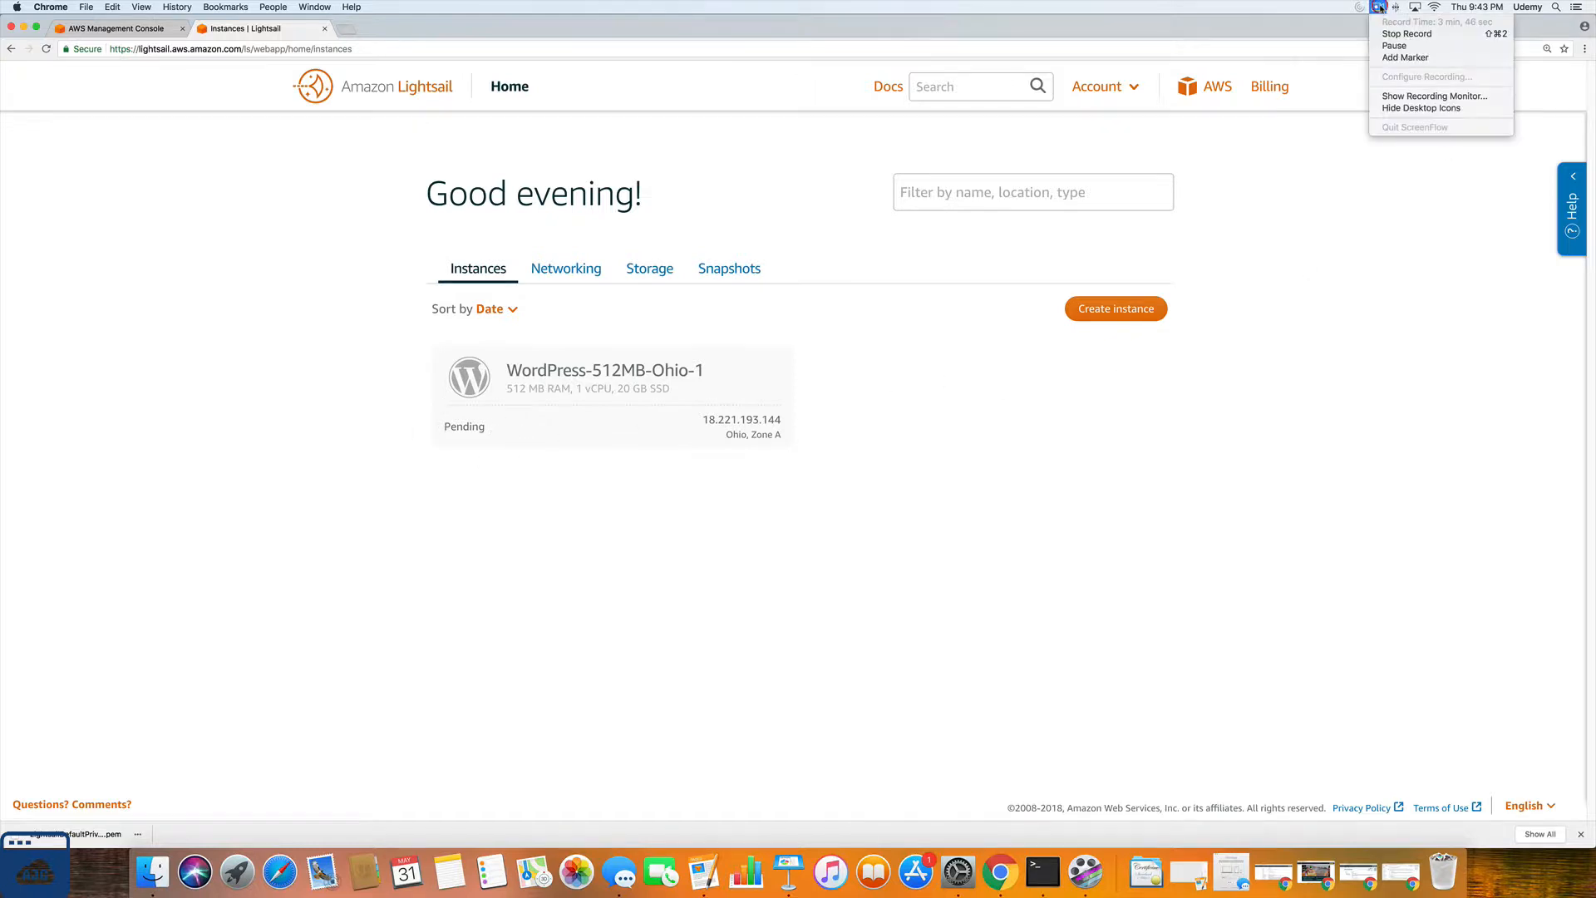
left_click(1348, 194)
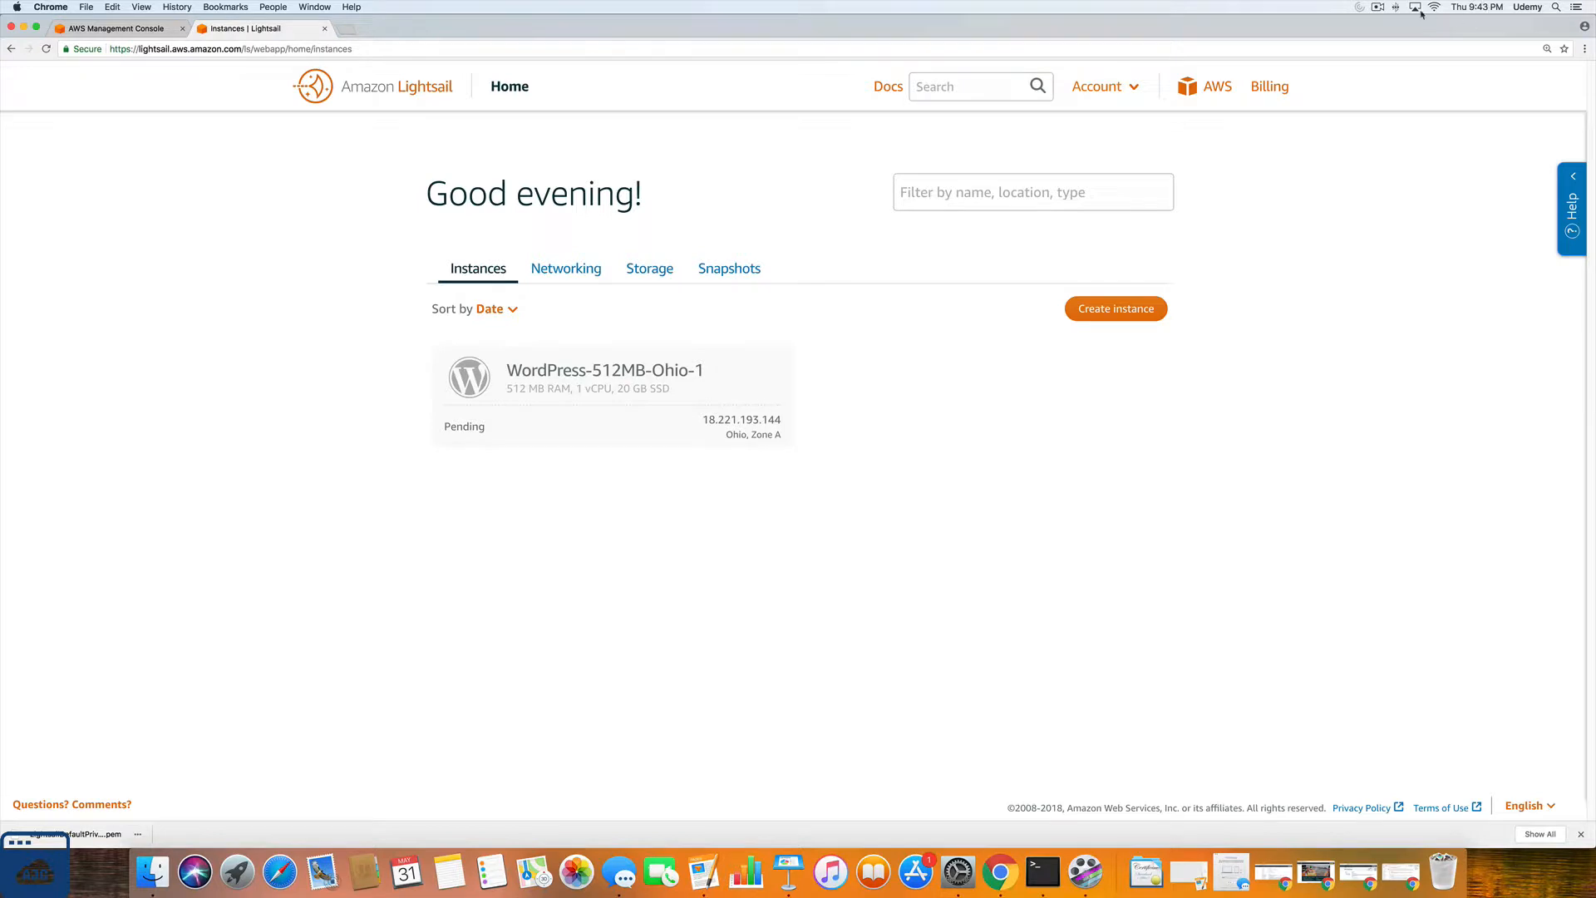
left_click(1383, 11)
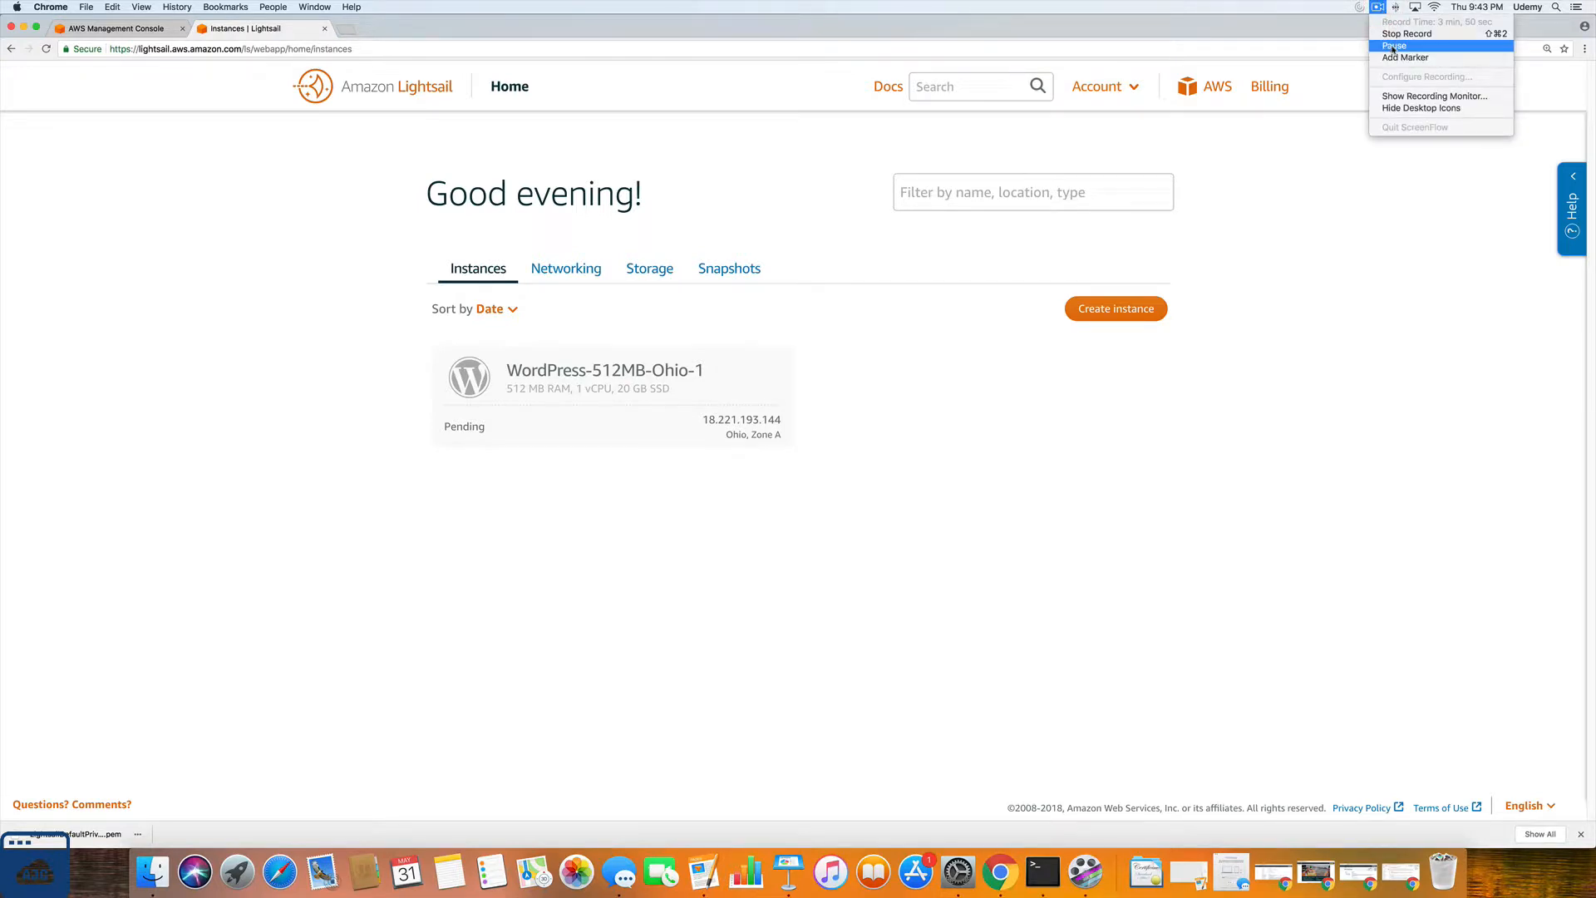
left_click(1393, 46)
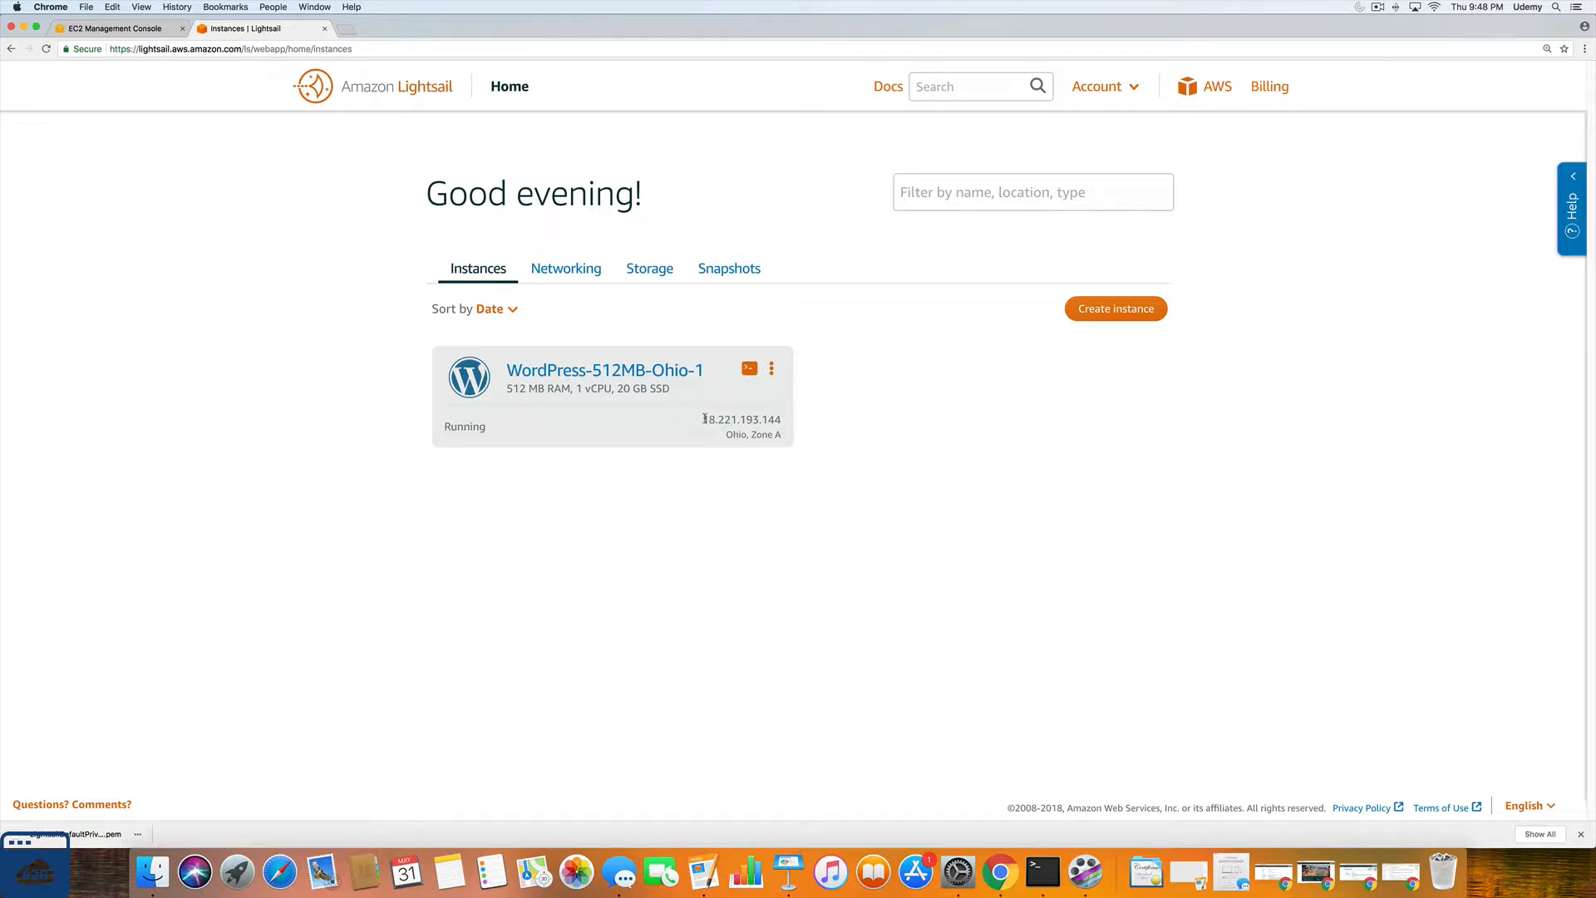
Step: Copy the public IP address of the WordPress-512MB-Ohio-1 instance
left_click_drag(702, 418, 783, 421)
left_click(786, 422)
left_click(782, 420)
double_click(765, 420)
right_click(765, 420)
left_click(795, 440)
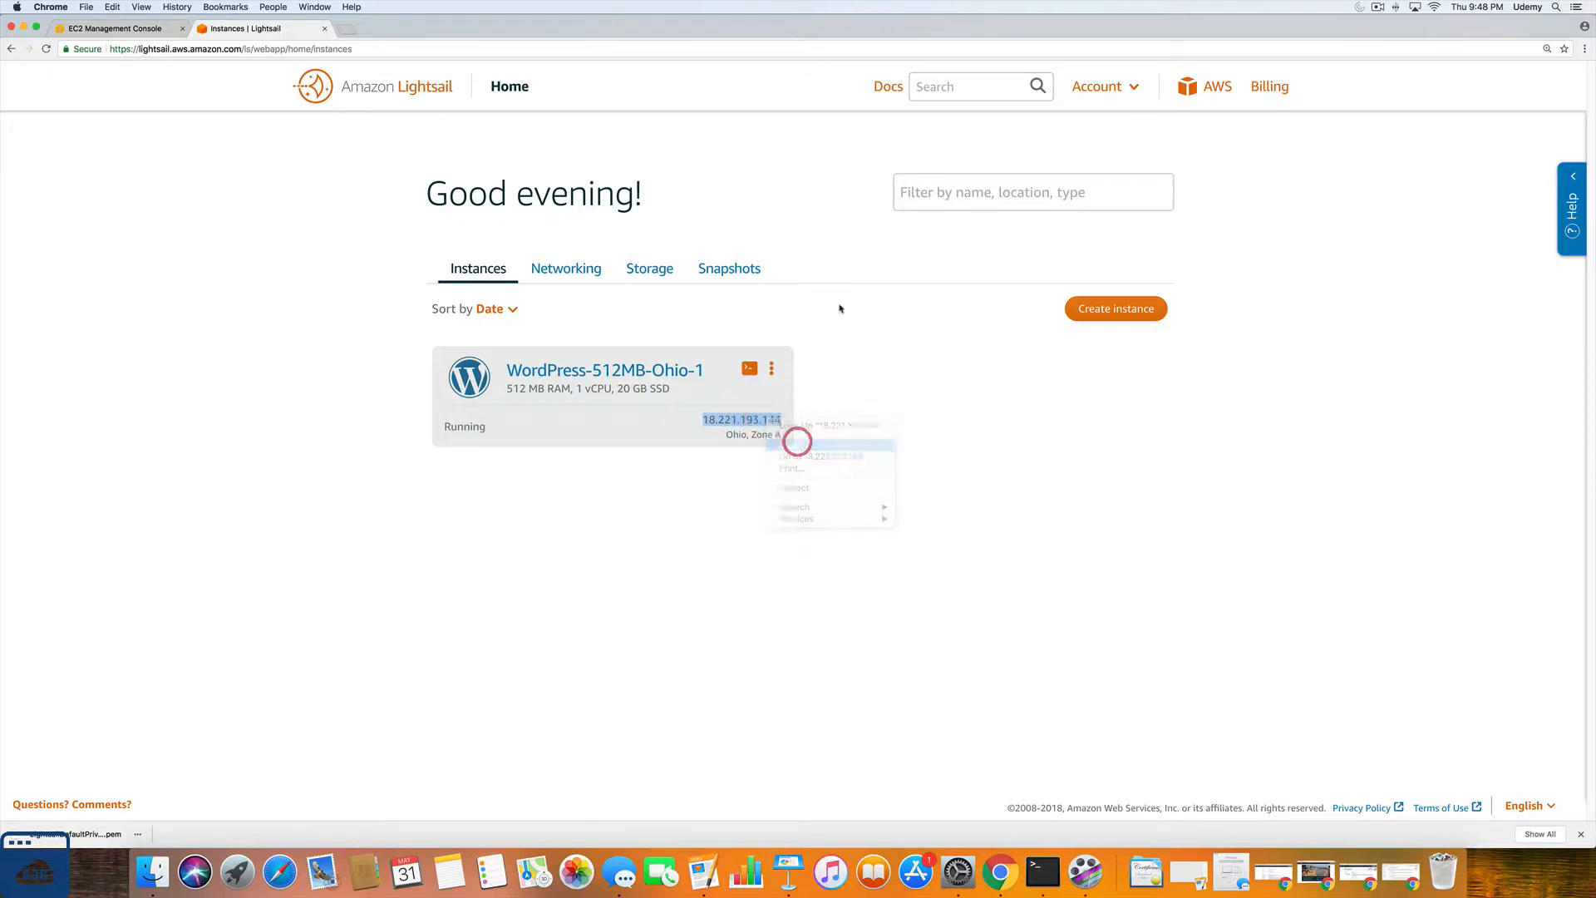
Step: Load the copied IP address in a new browser tab to view the WordPress site
left_click(350, 33)
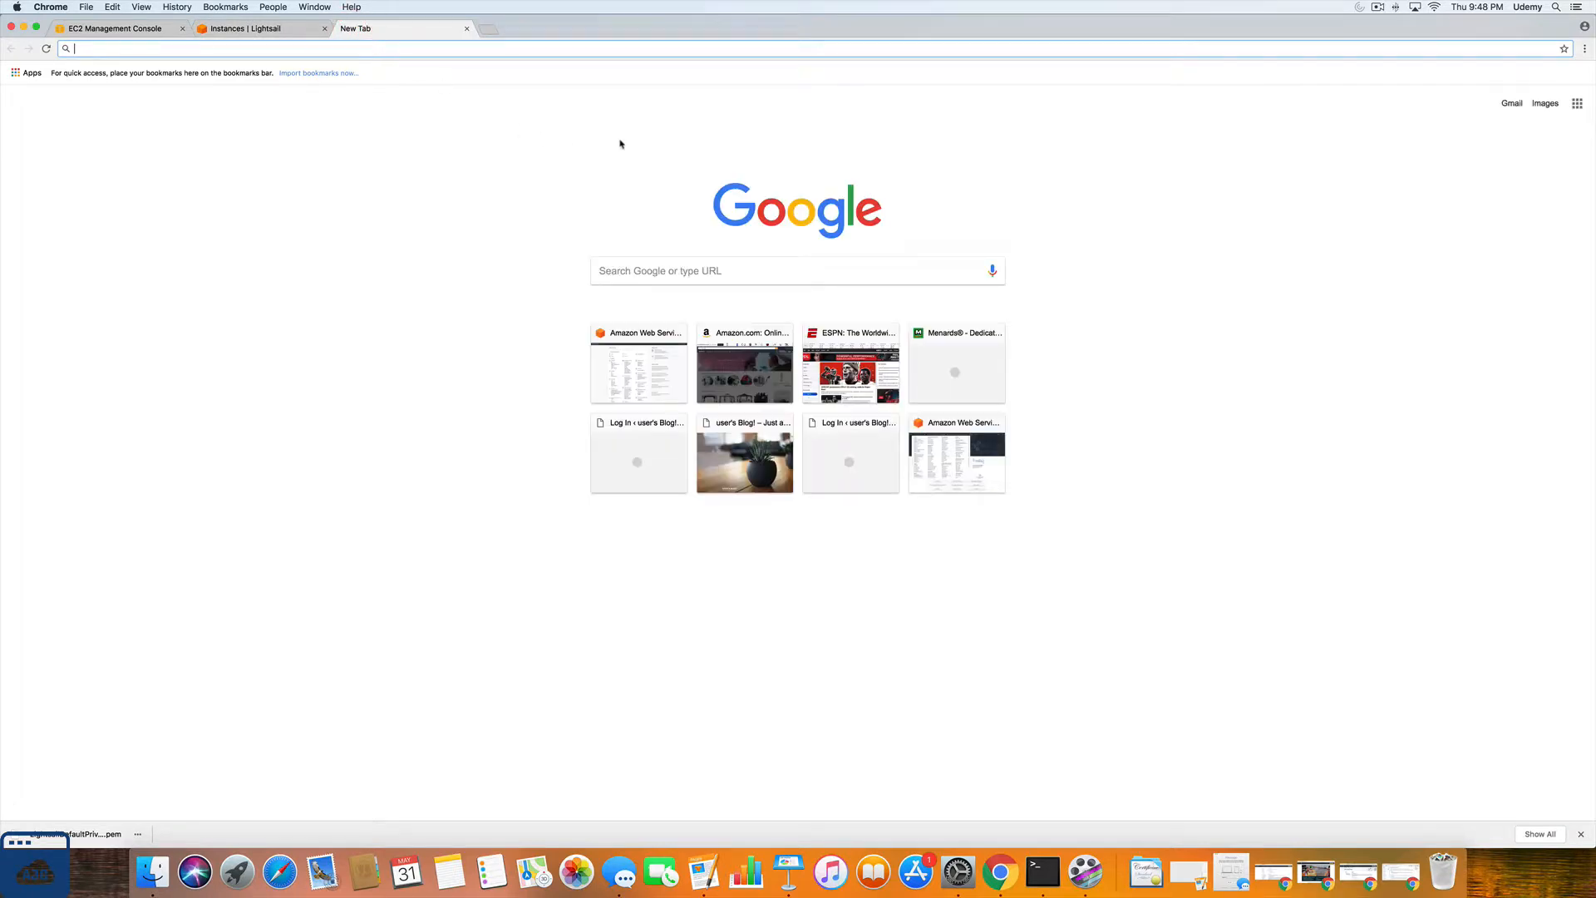
key("super+v")
key("Return")
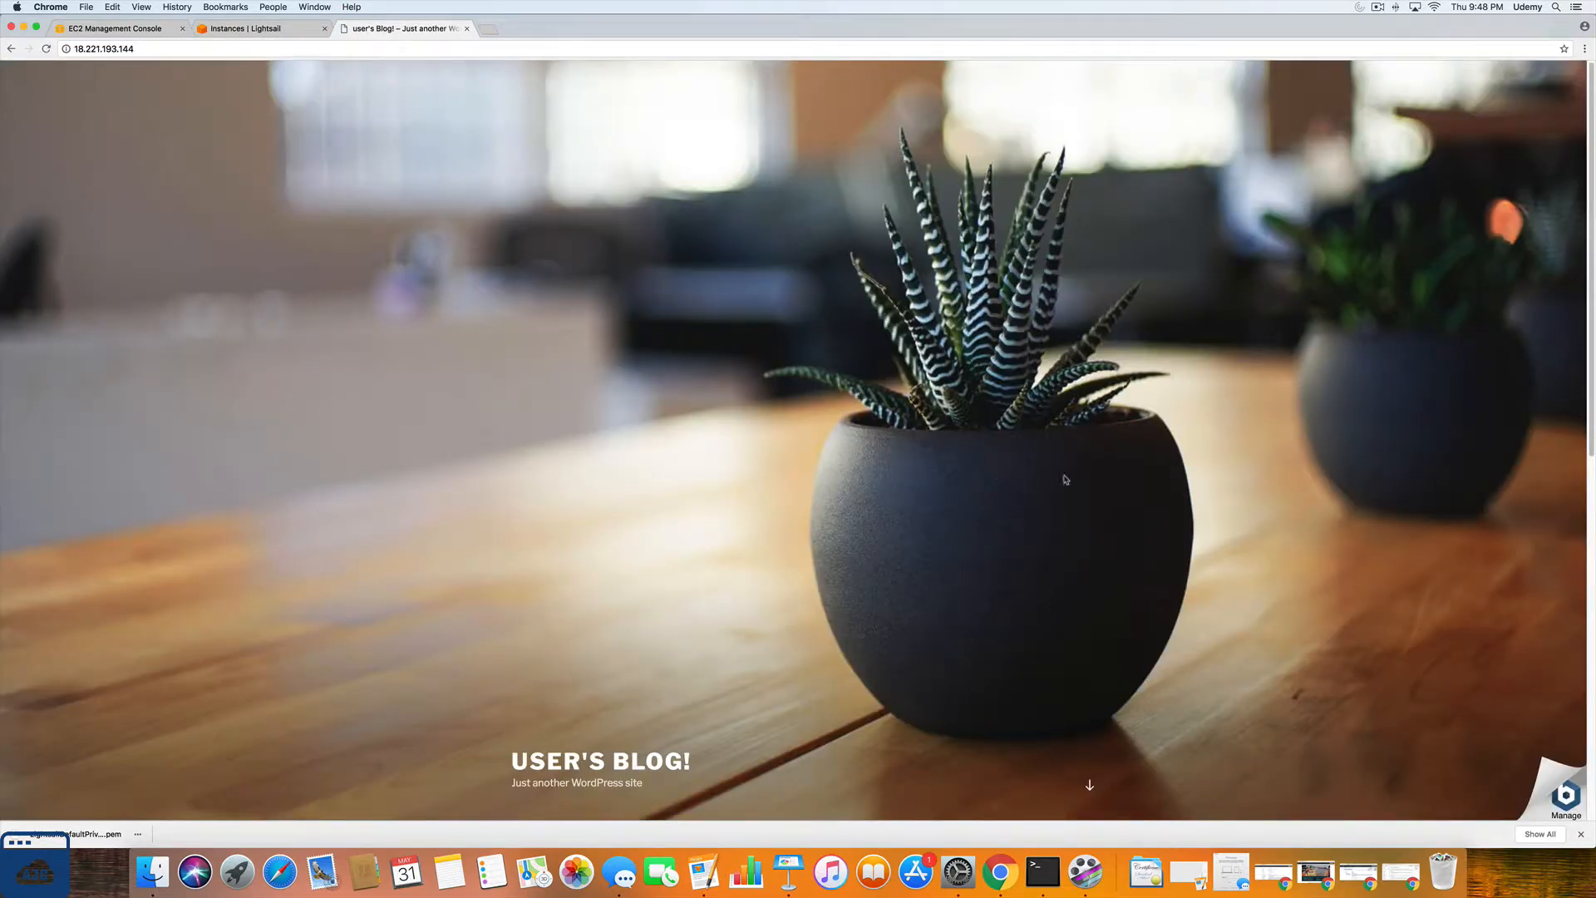
Step: Return to the Lightsail instances list and open the management page of WordPress-512MB-Ohio-1
left_click(237, 30)
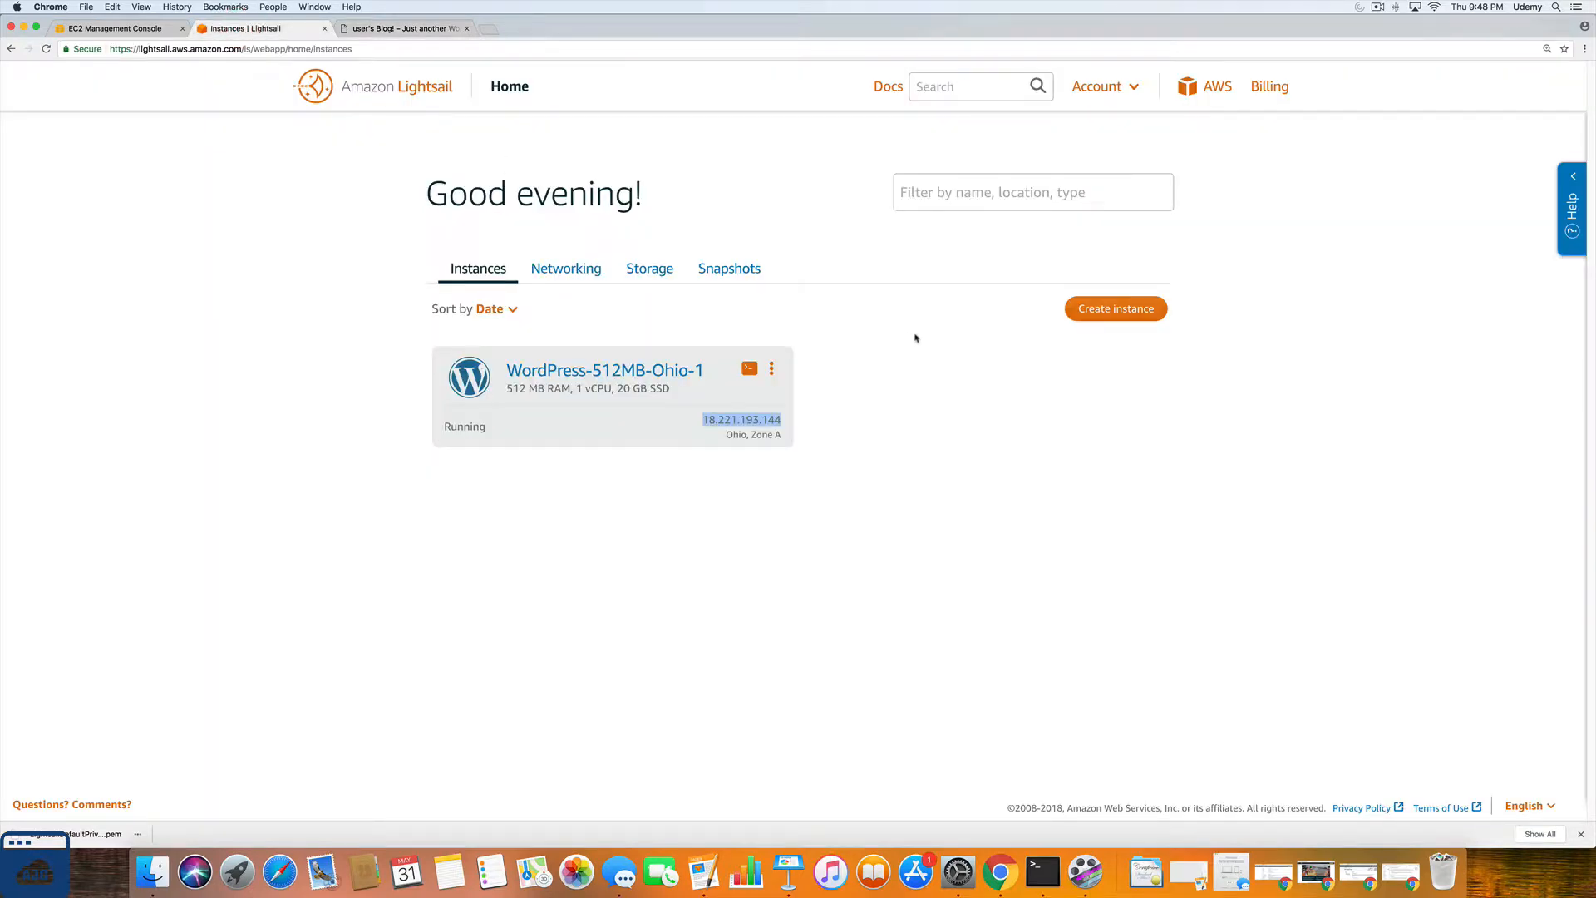
left_click(614, 368)
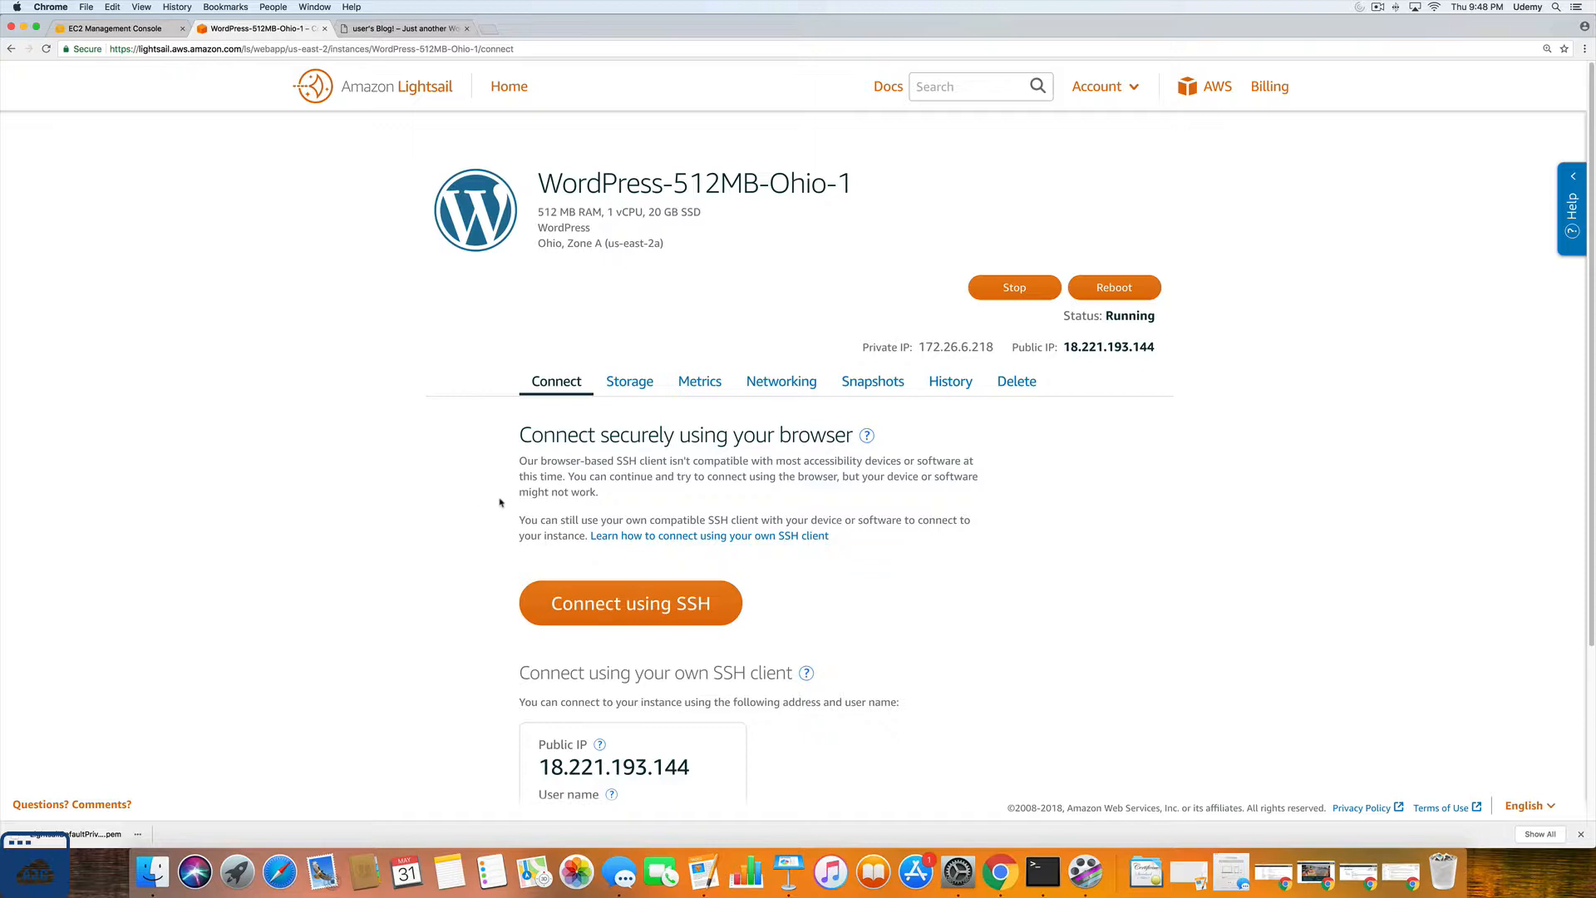
Step: Review the instance's connection options and its attached storage disks
scroll(405, 532, "down", 5)
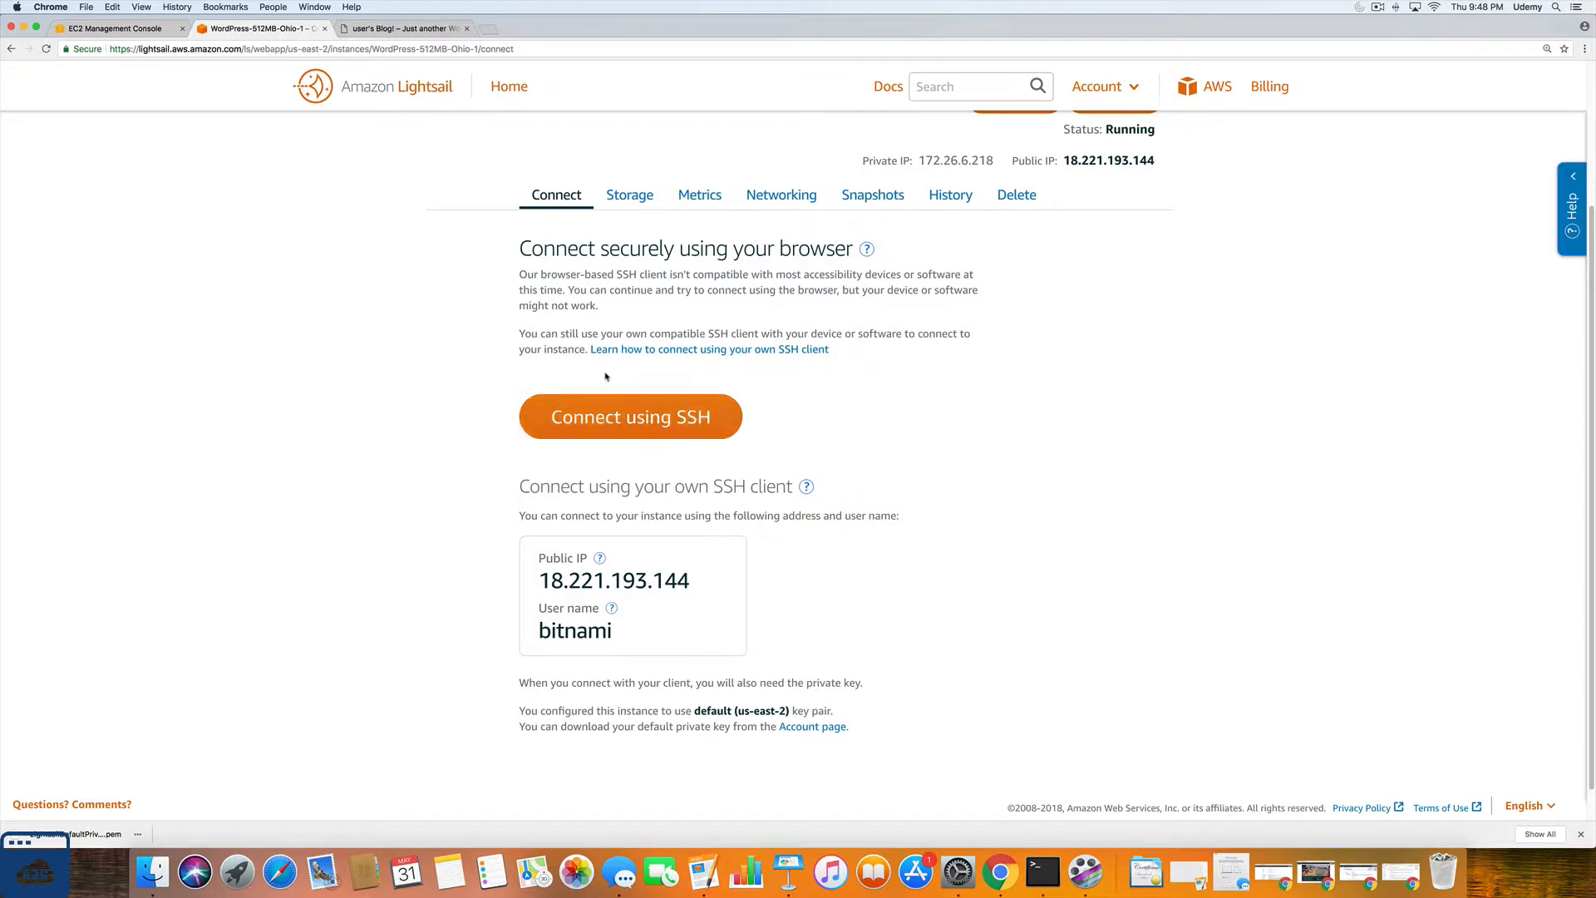
left_click(642, 416)
scroll(636, 399, "up", 3)
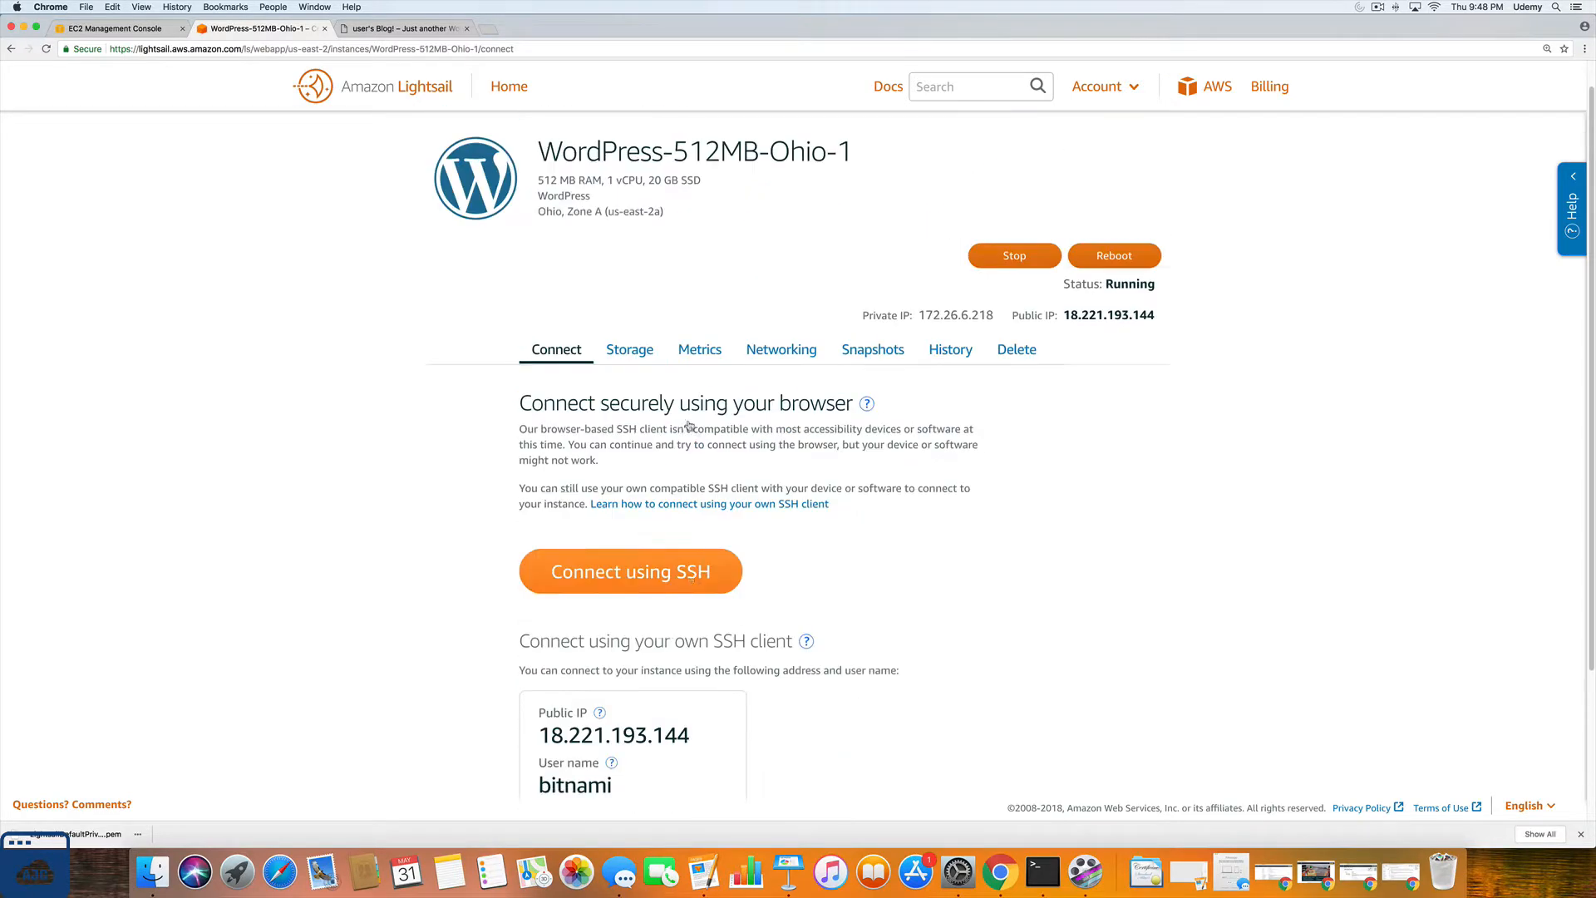
left_click(630, 359)
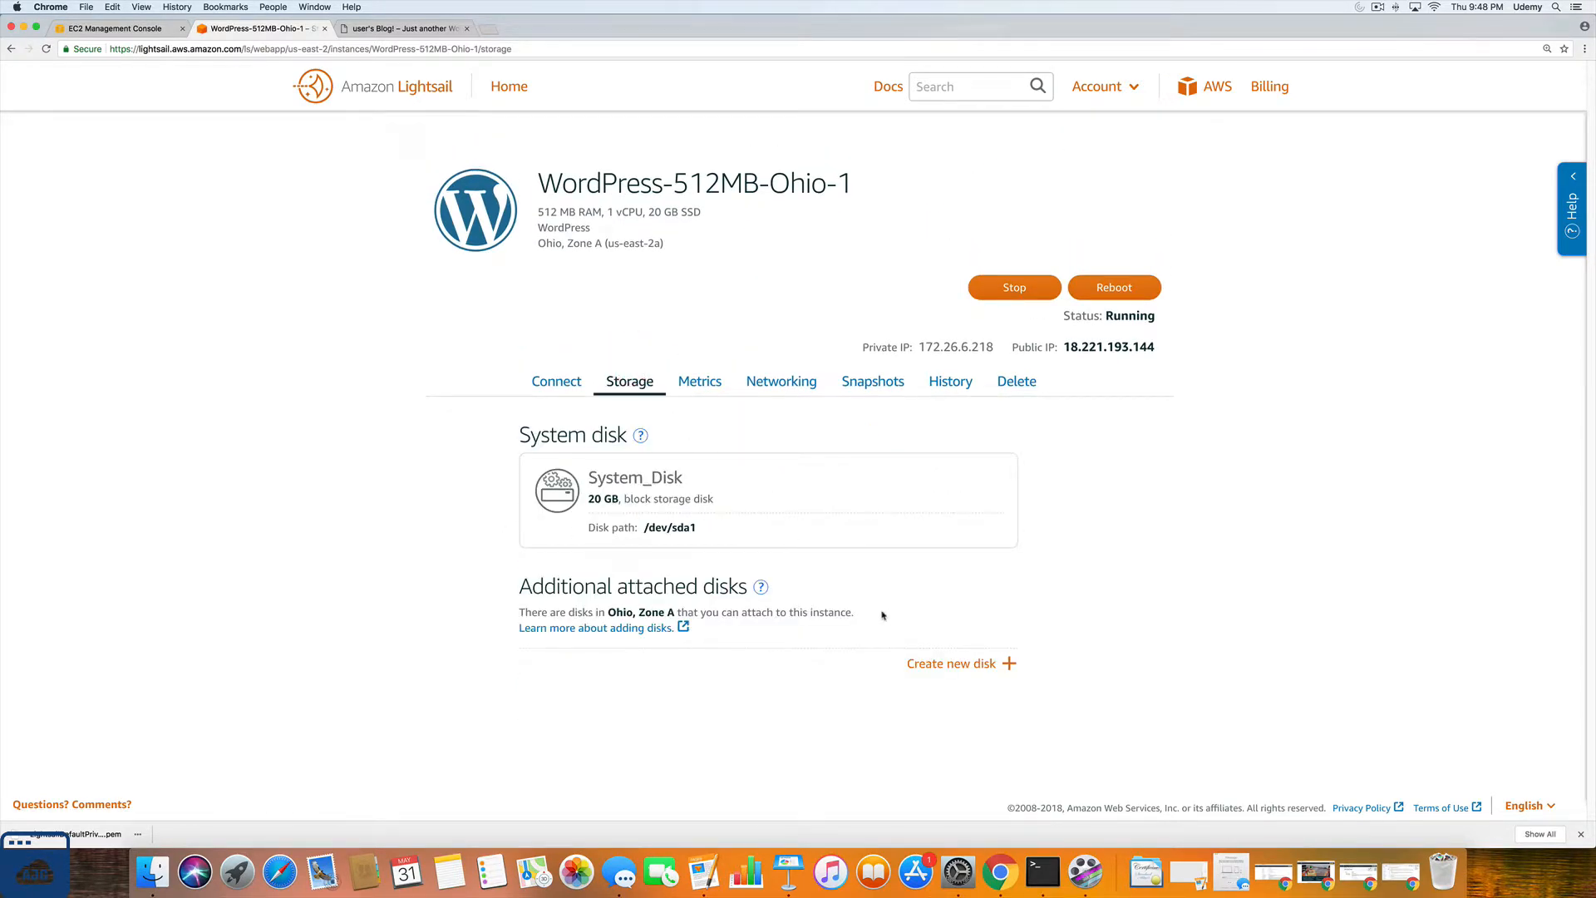
Step: Review the instance's metric graphs and its networking settings
left_click(706, 382)
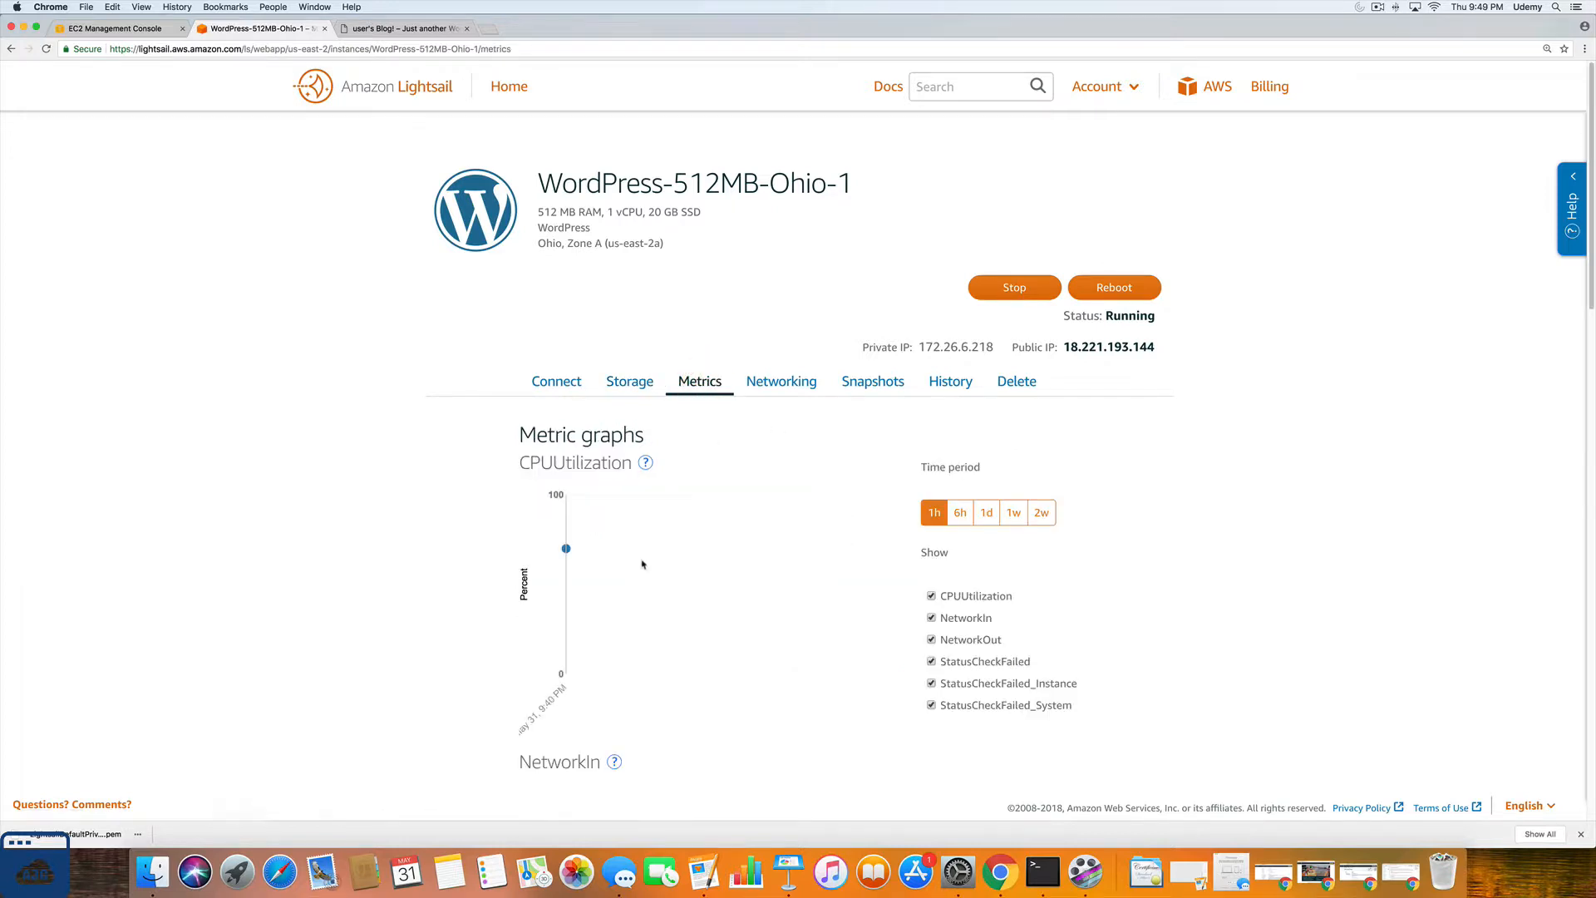
scroll(642, 561, "down", 5)
scroll(641, 564, "down", 10)
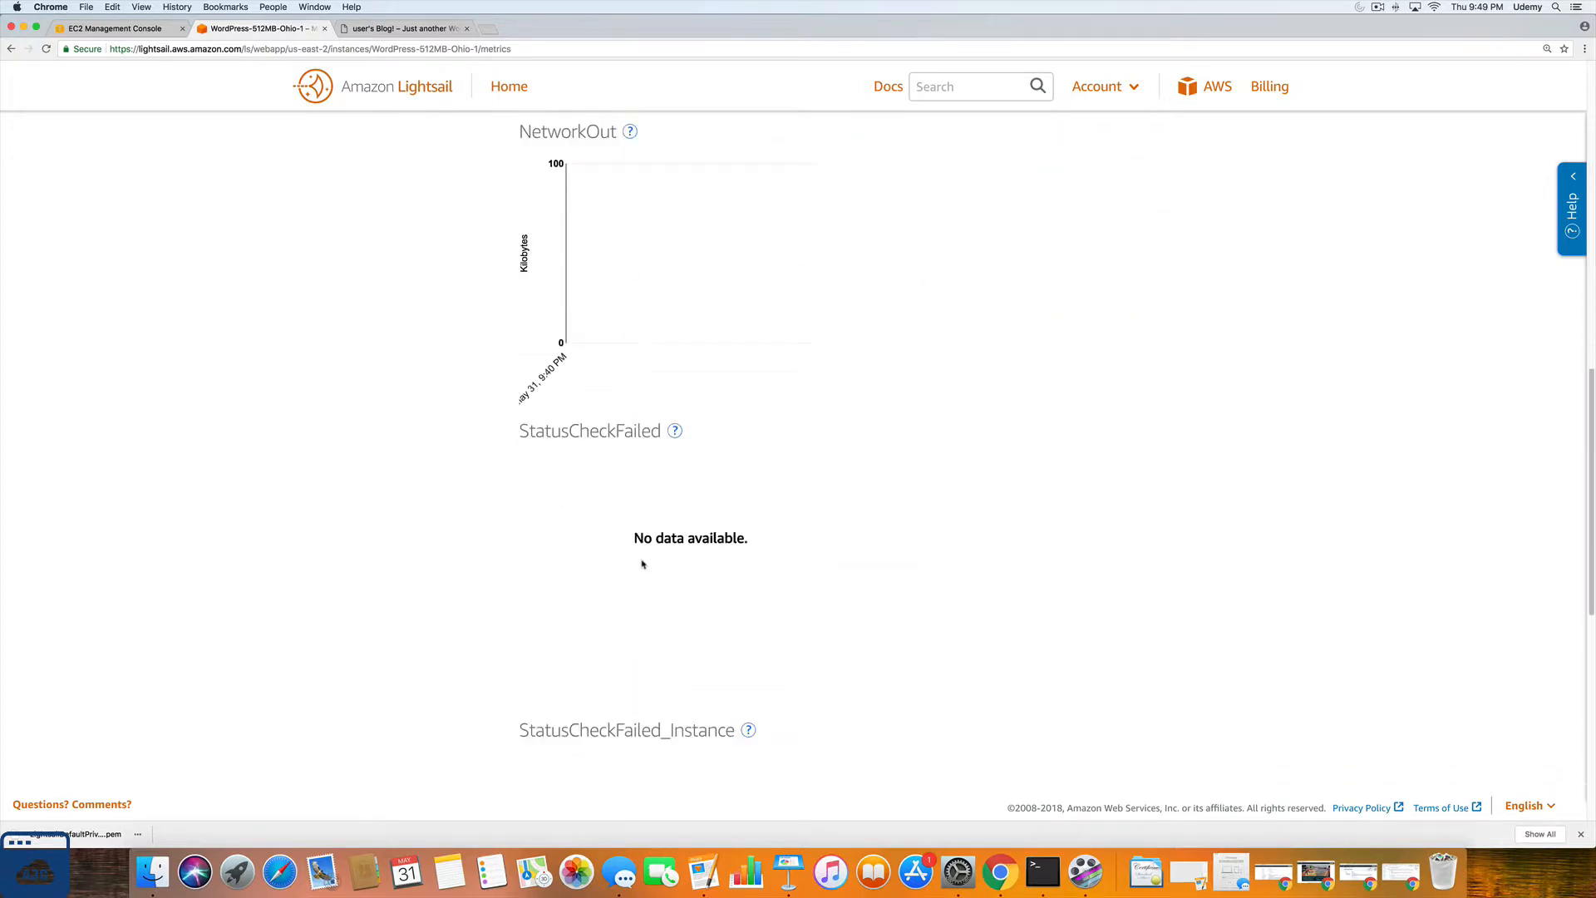
scroll(643, 572, "up", 15)
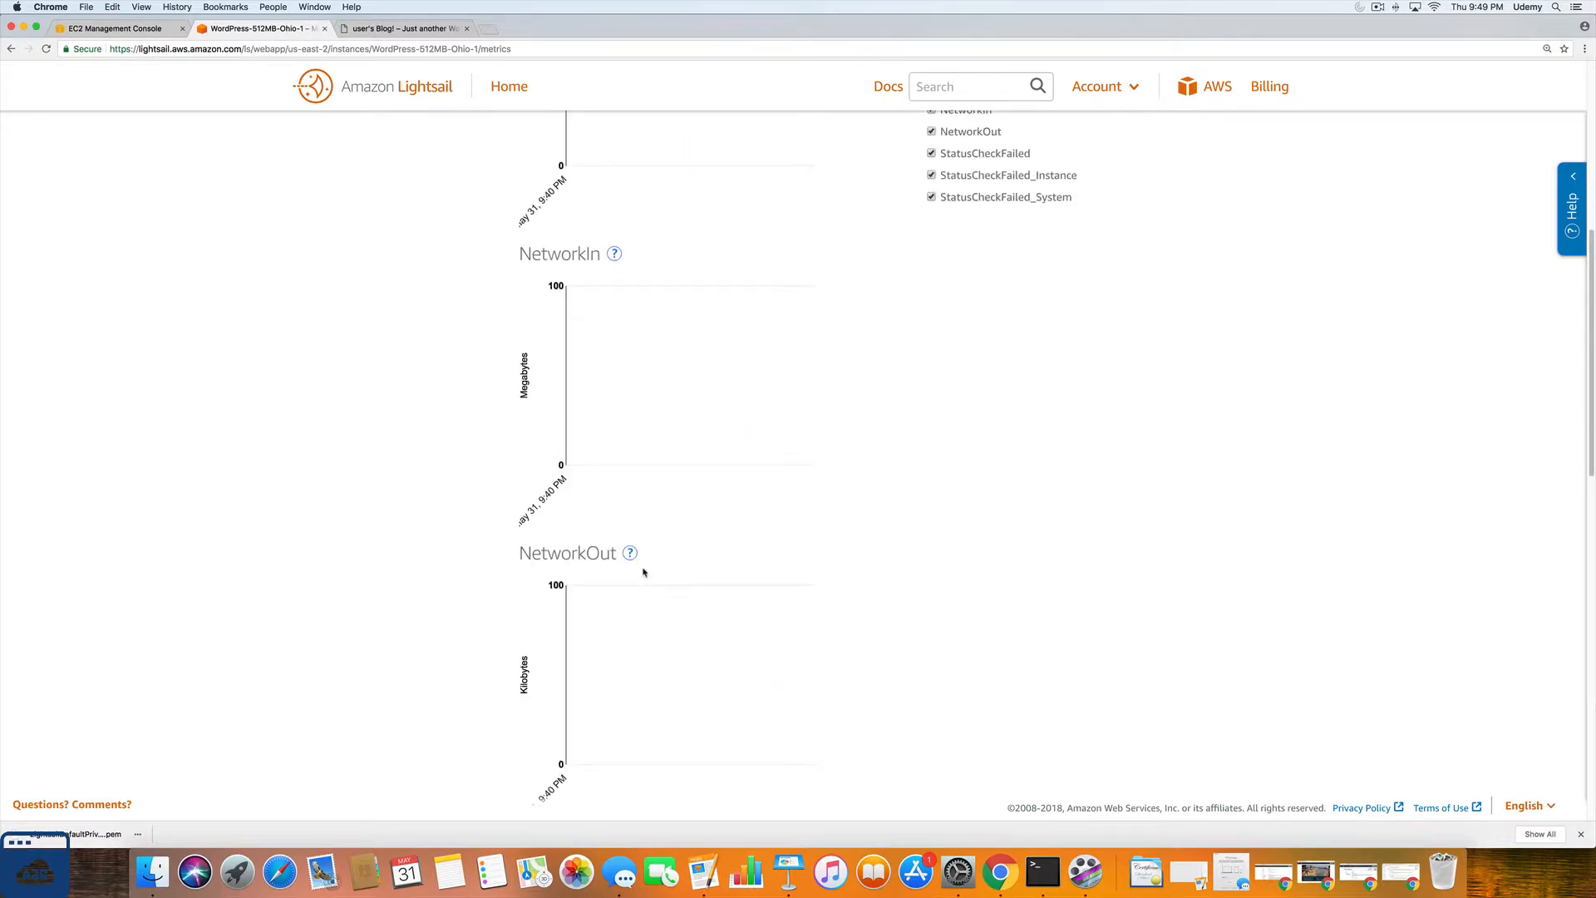
left_click(776, 331)
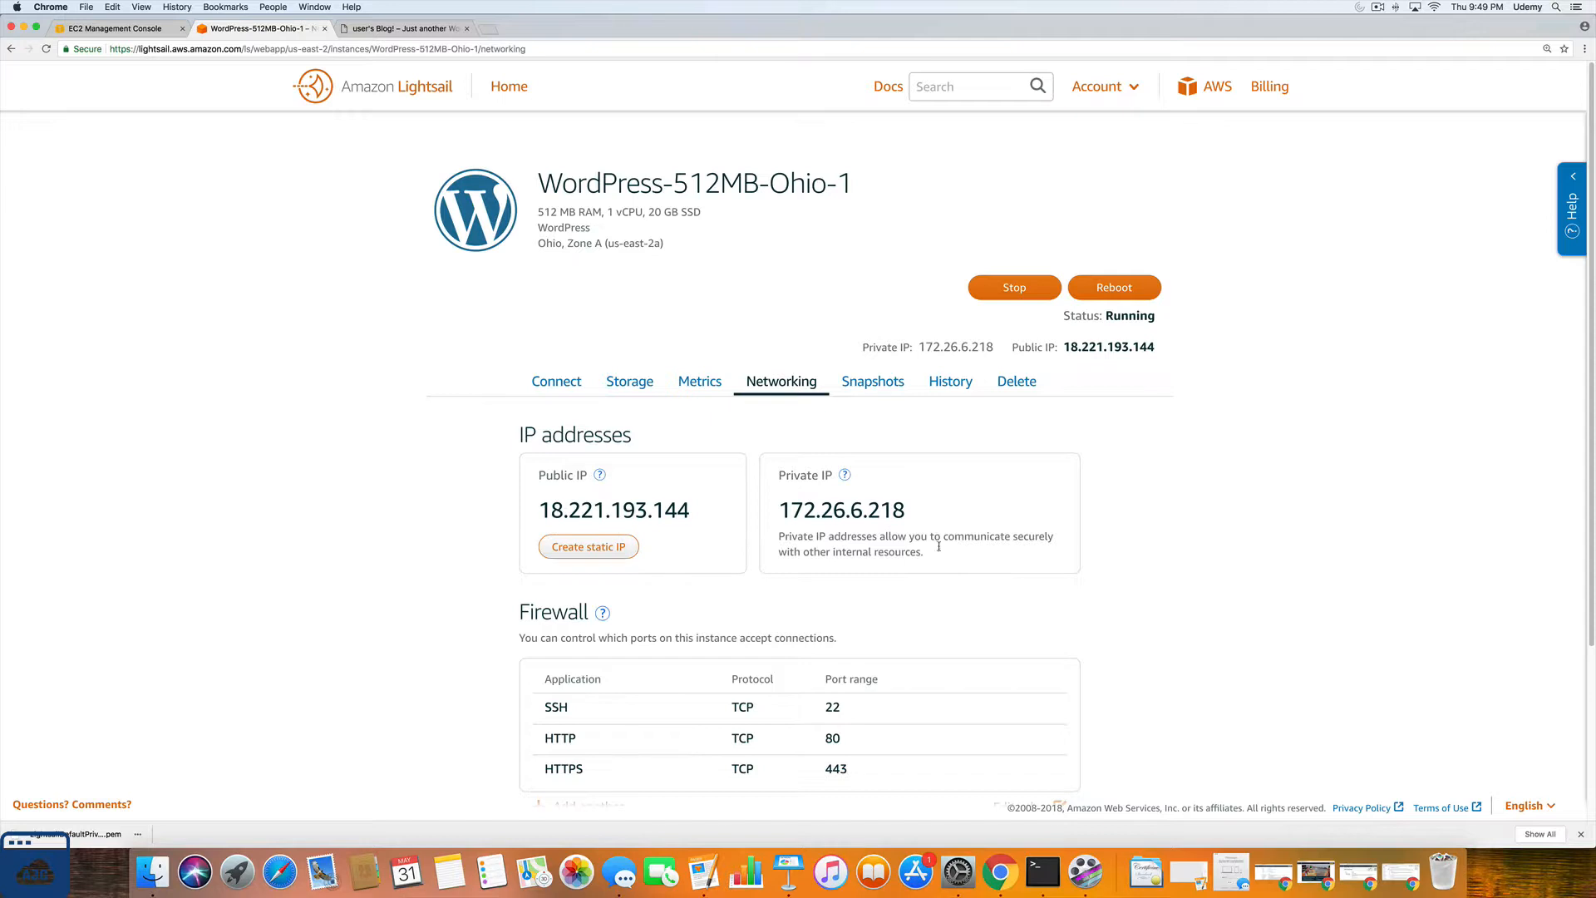
Step: Create a snapshot of the WordPress-512MB-Ohio-1 instance, keeping the suggested snapshot name
left_click(875, 389)
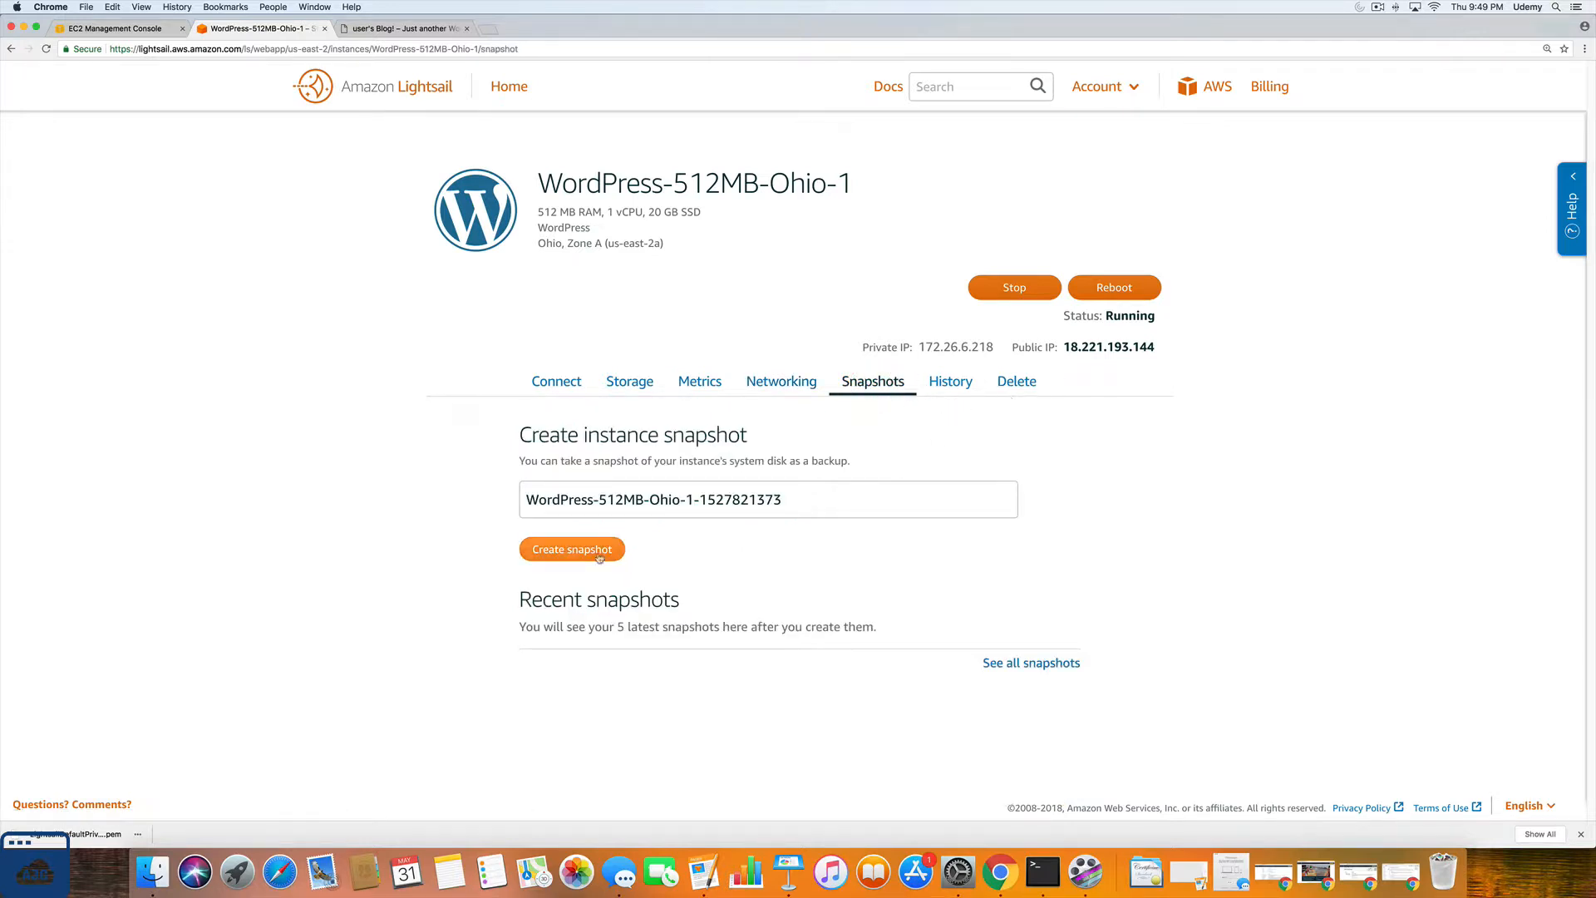
left_click(558, 550)
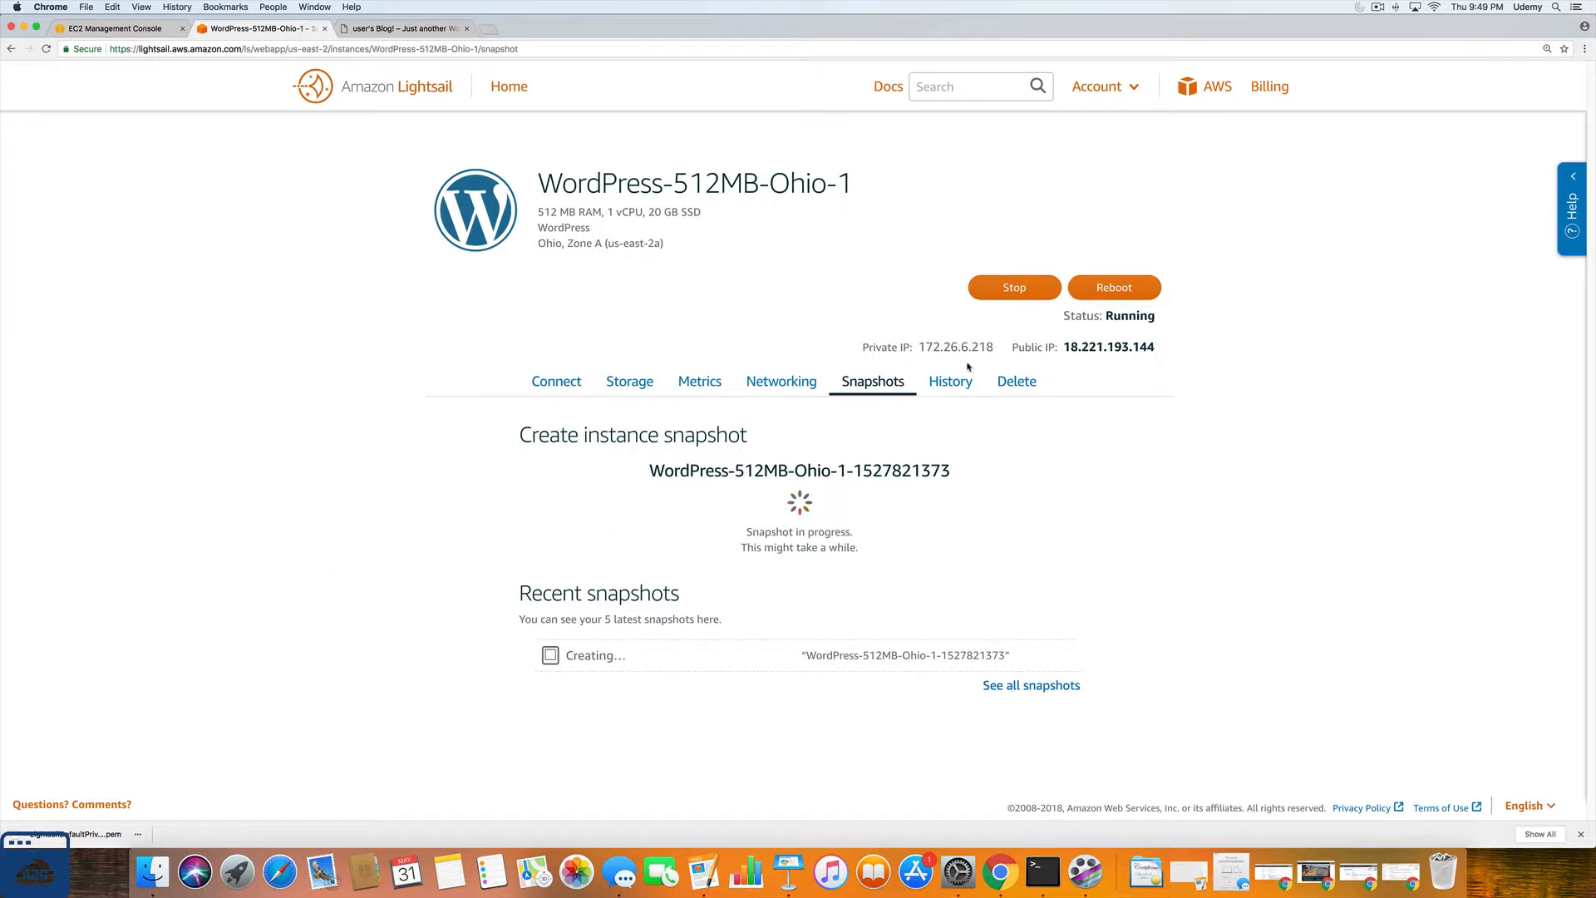
Step: Check the instance's history and snapshot progress, and return to its connection options
left_click(941, 387)
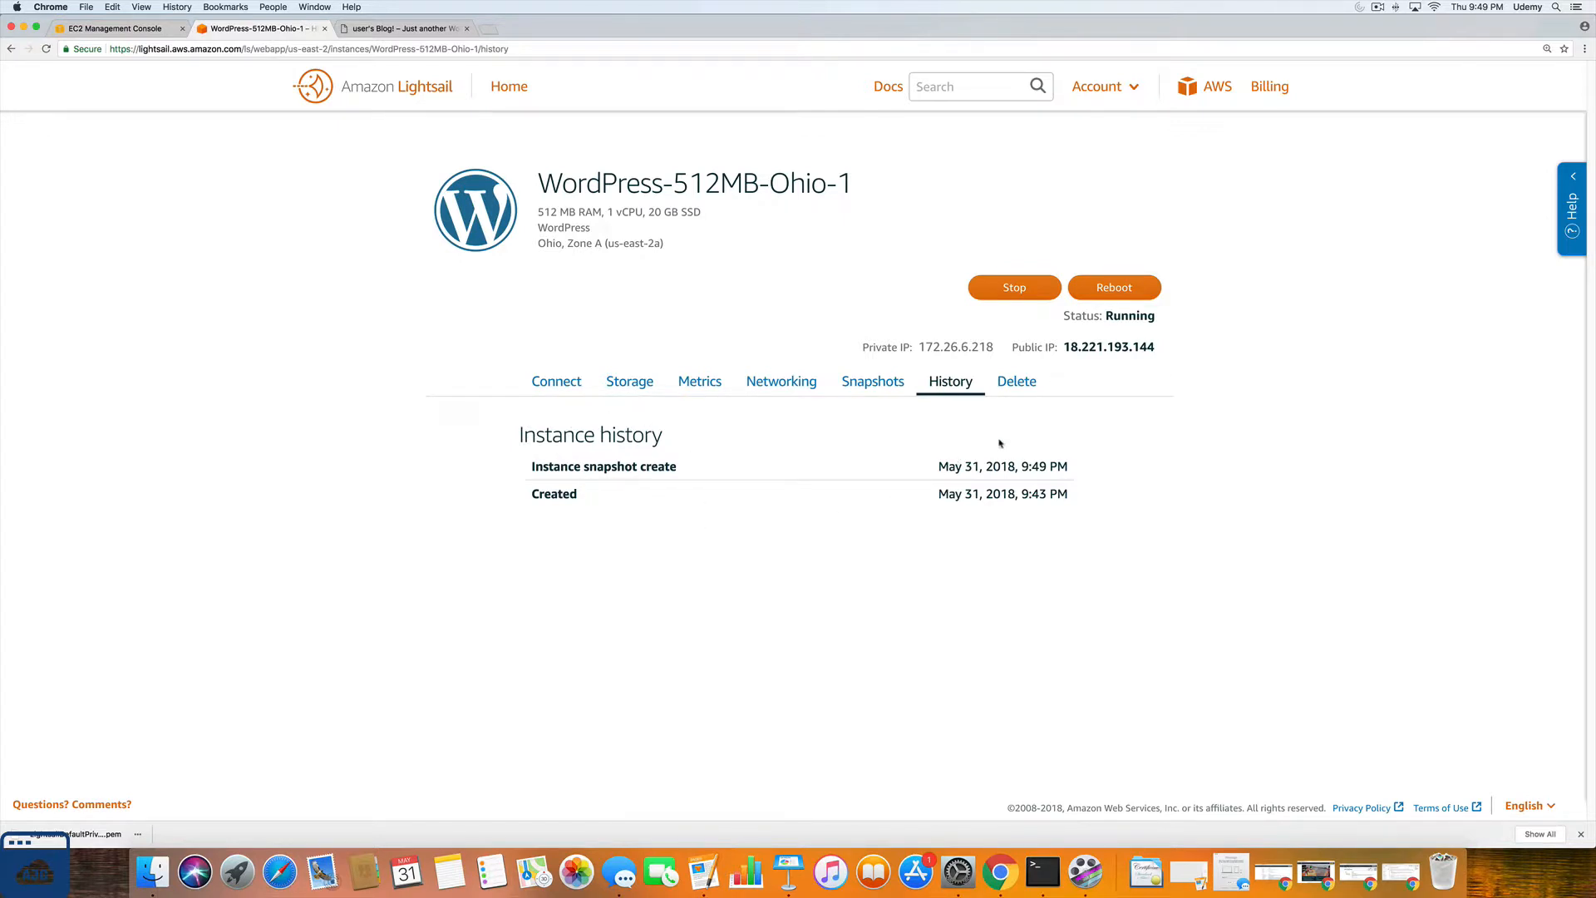
left_click(882, 380)
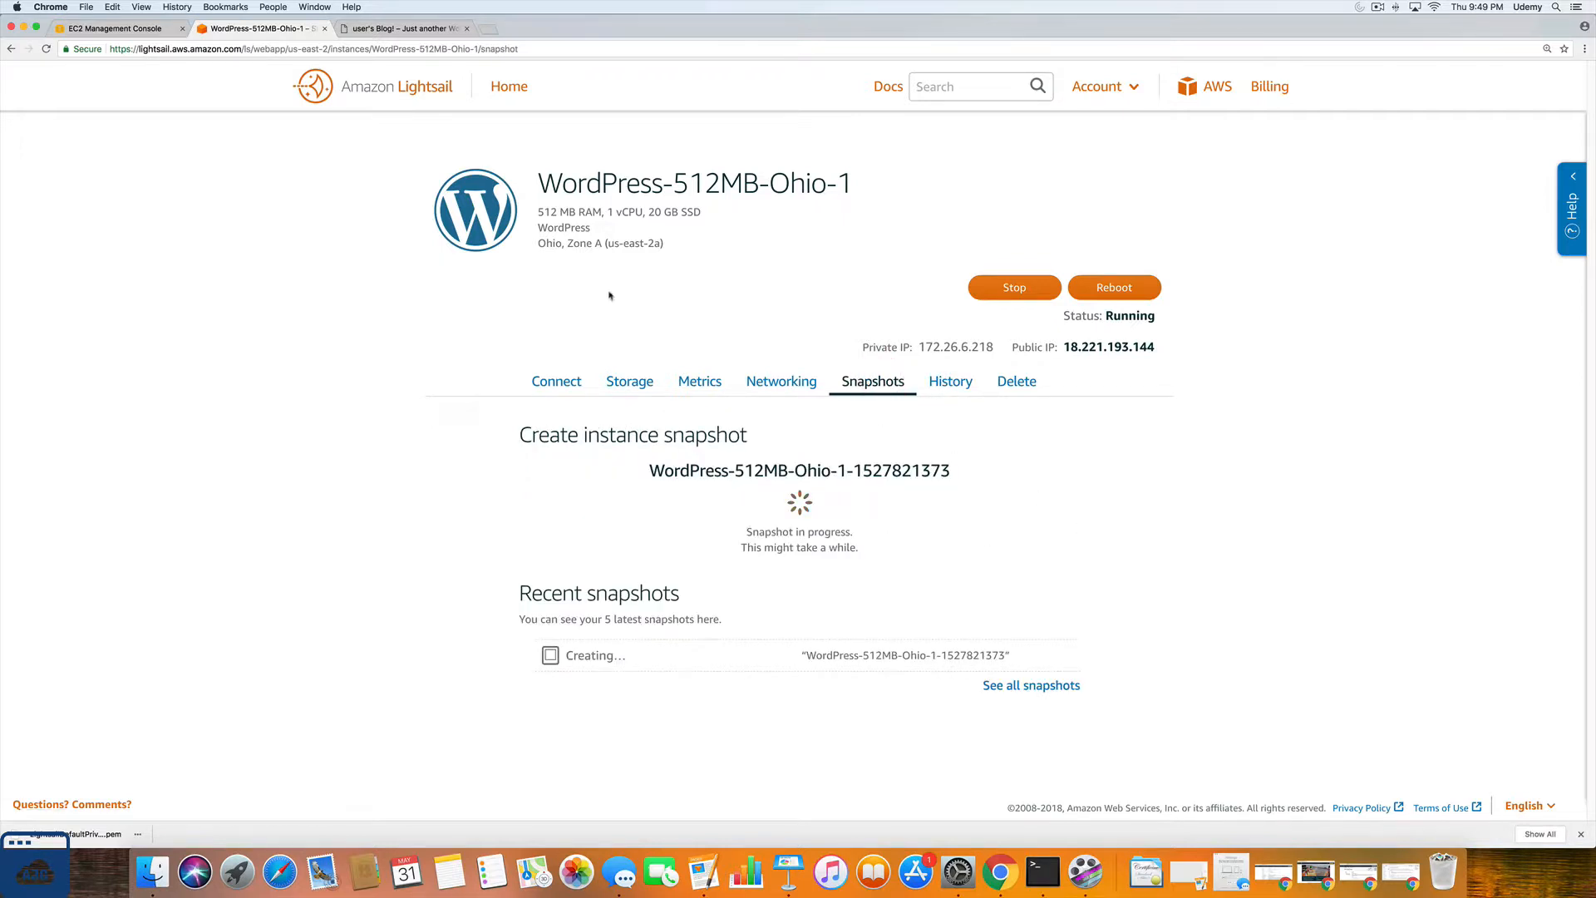
left_click(553, 385)
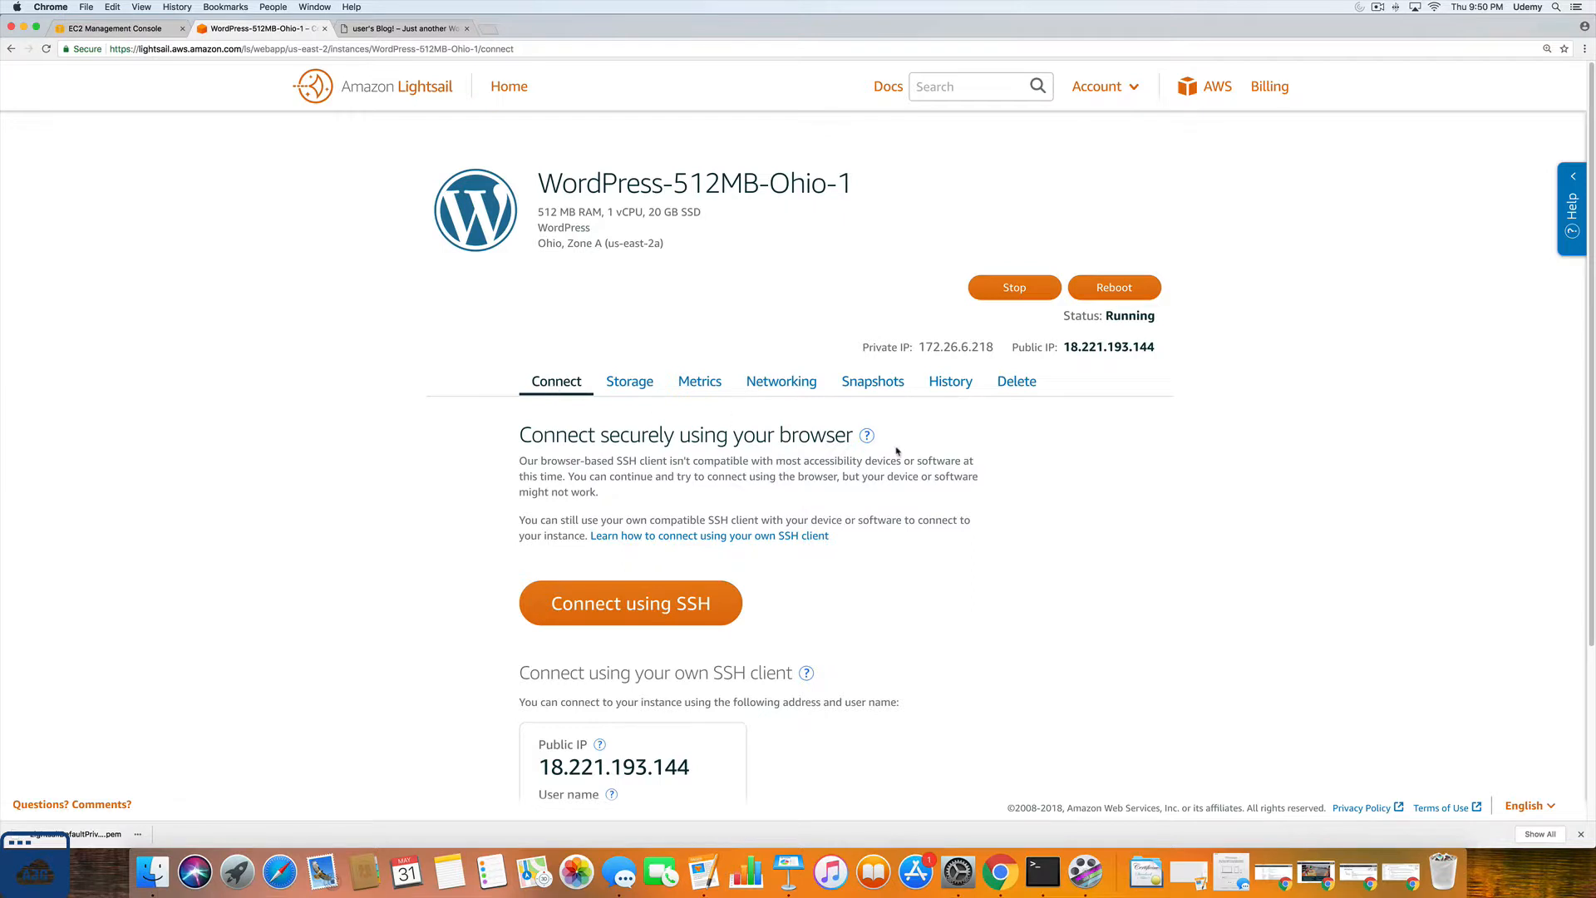
Step: Open the Bitnami management page from the WordPress site and read its access information
left_click(412, 28)
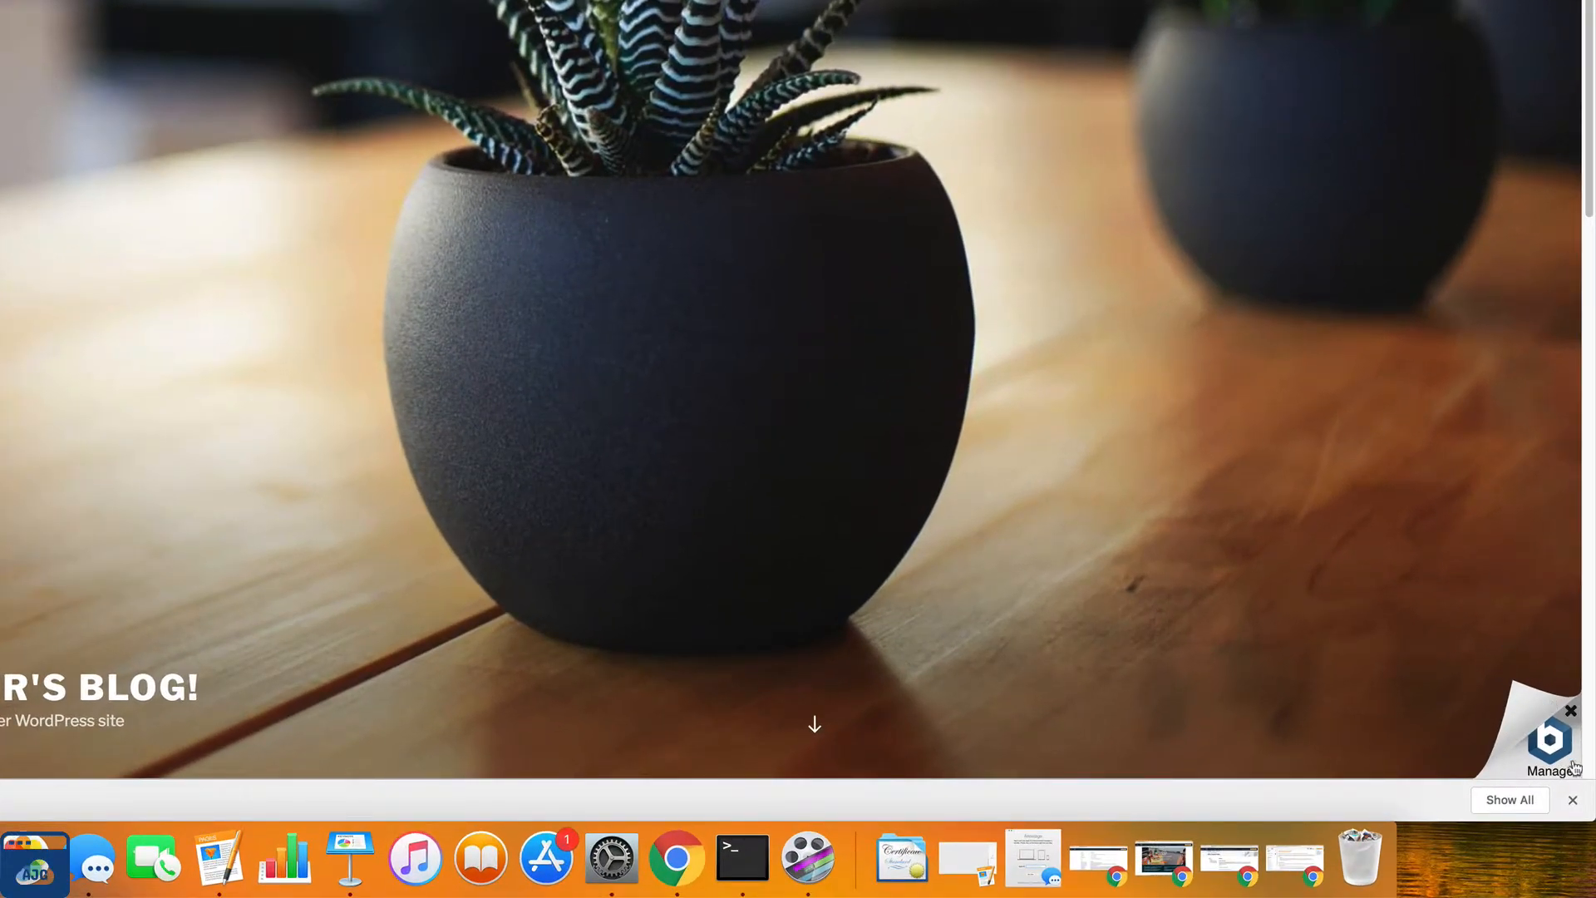
left_click(1556, 756)
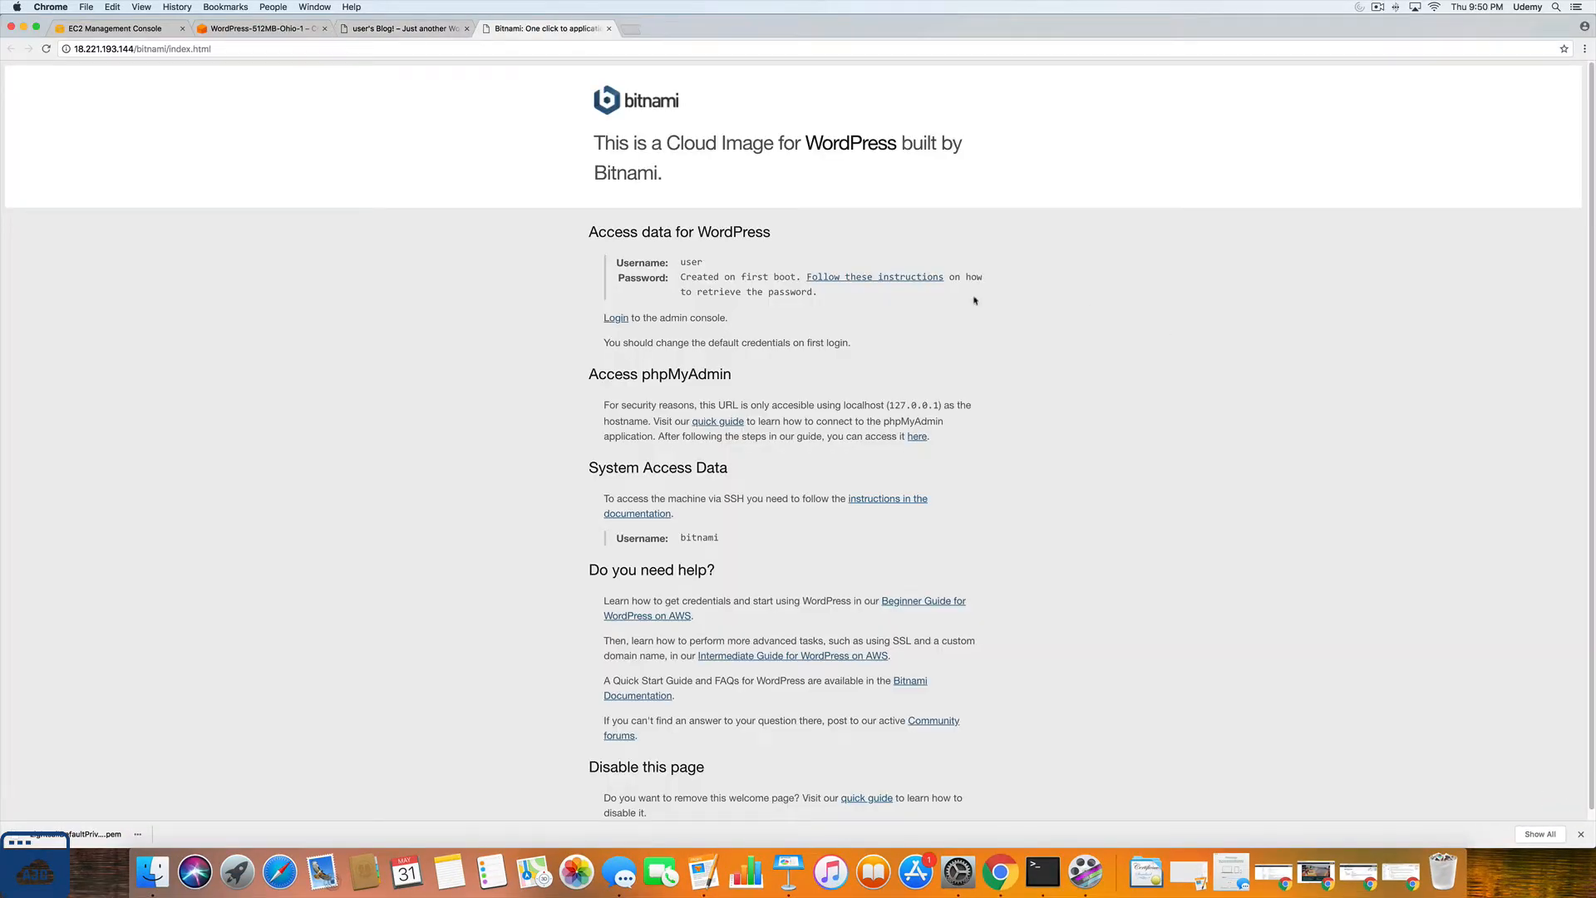
scroll(857, 625, "down", 1)
scroll(857, 625, "up", 1)
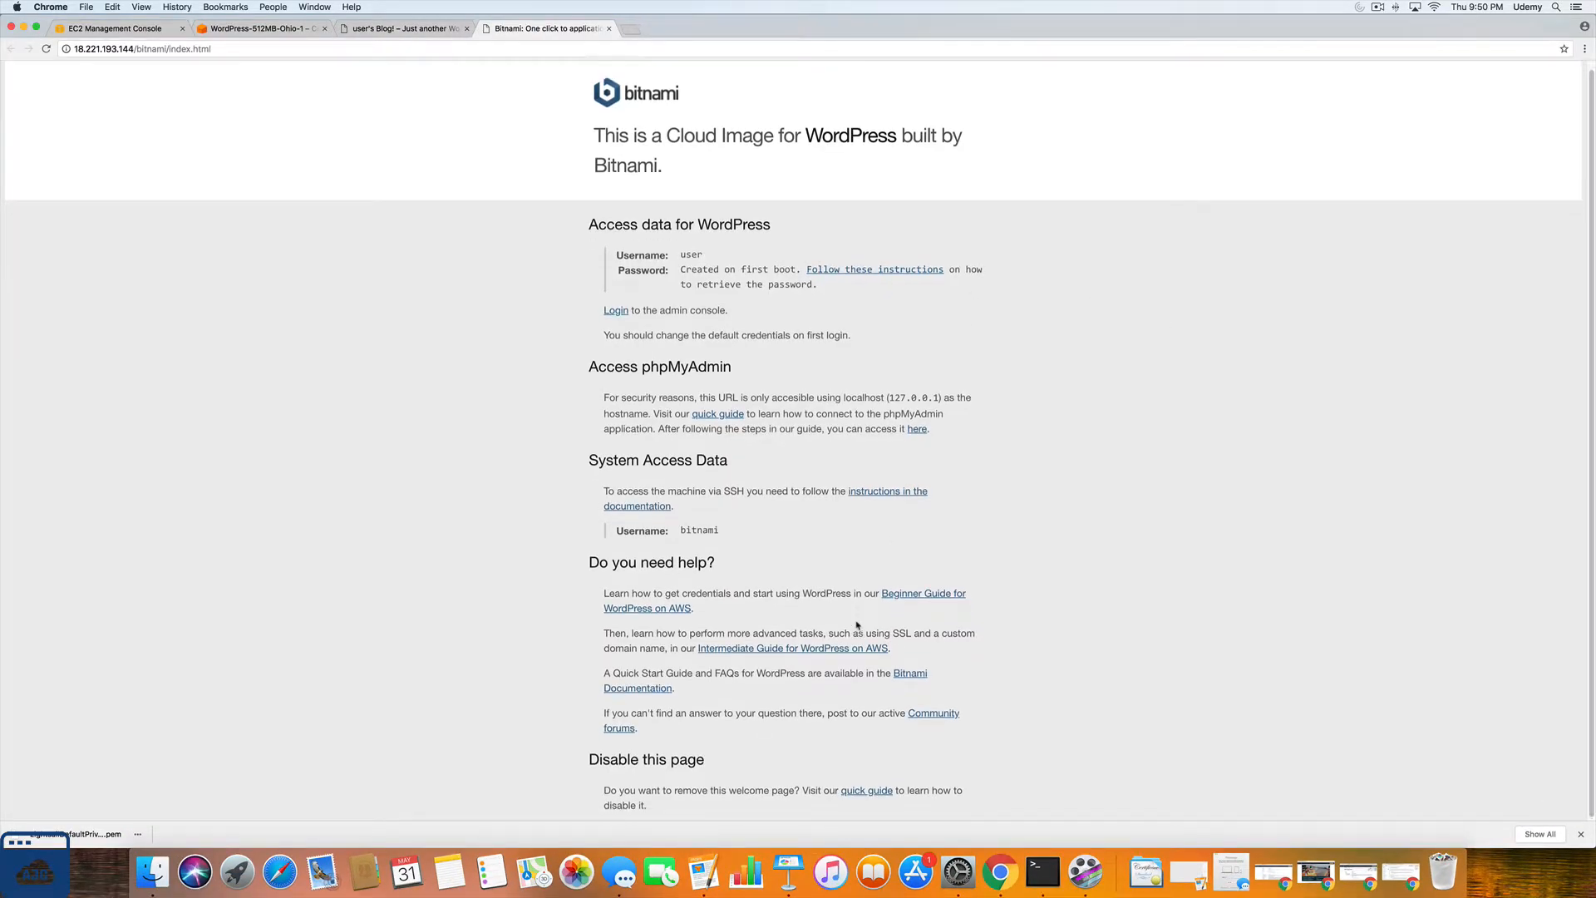
Step: Load the WordPress admin login page by adding /wp-admin to the site's address
left_click(424, 29)
left_click(488, 50)
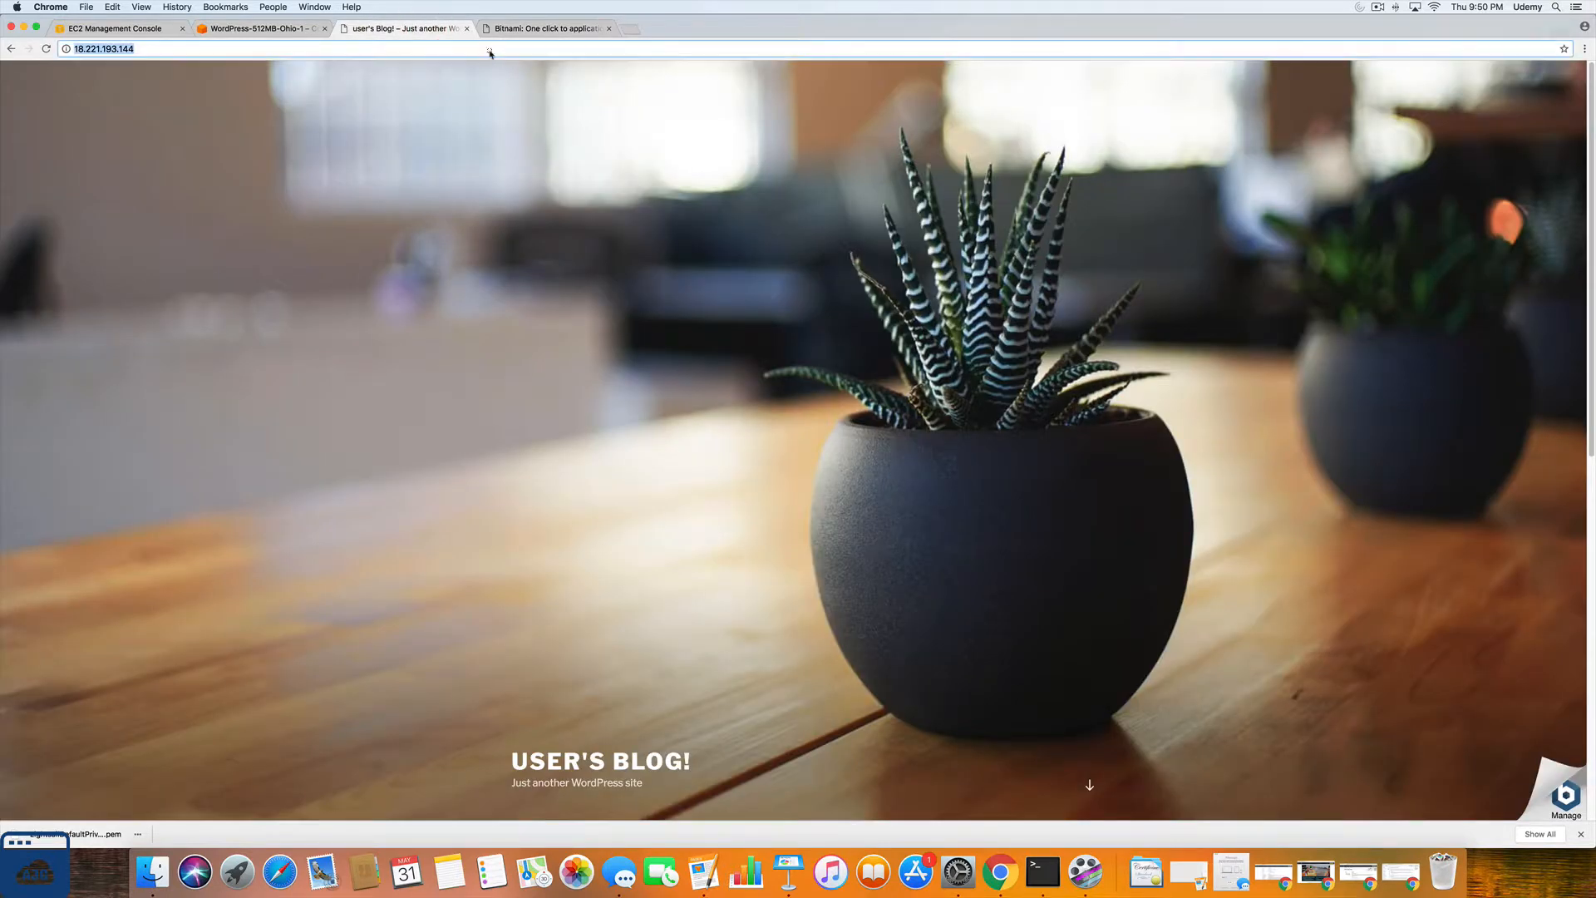
left_click(490, 50)
type("/")
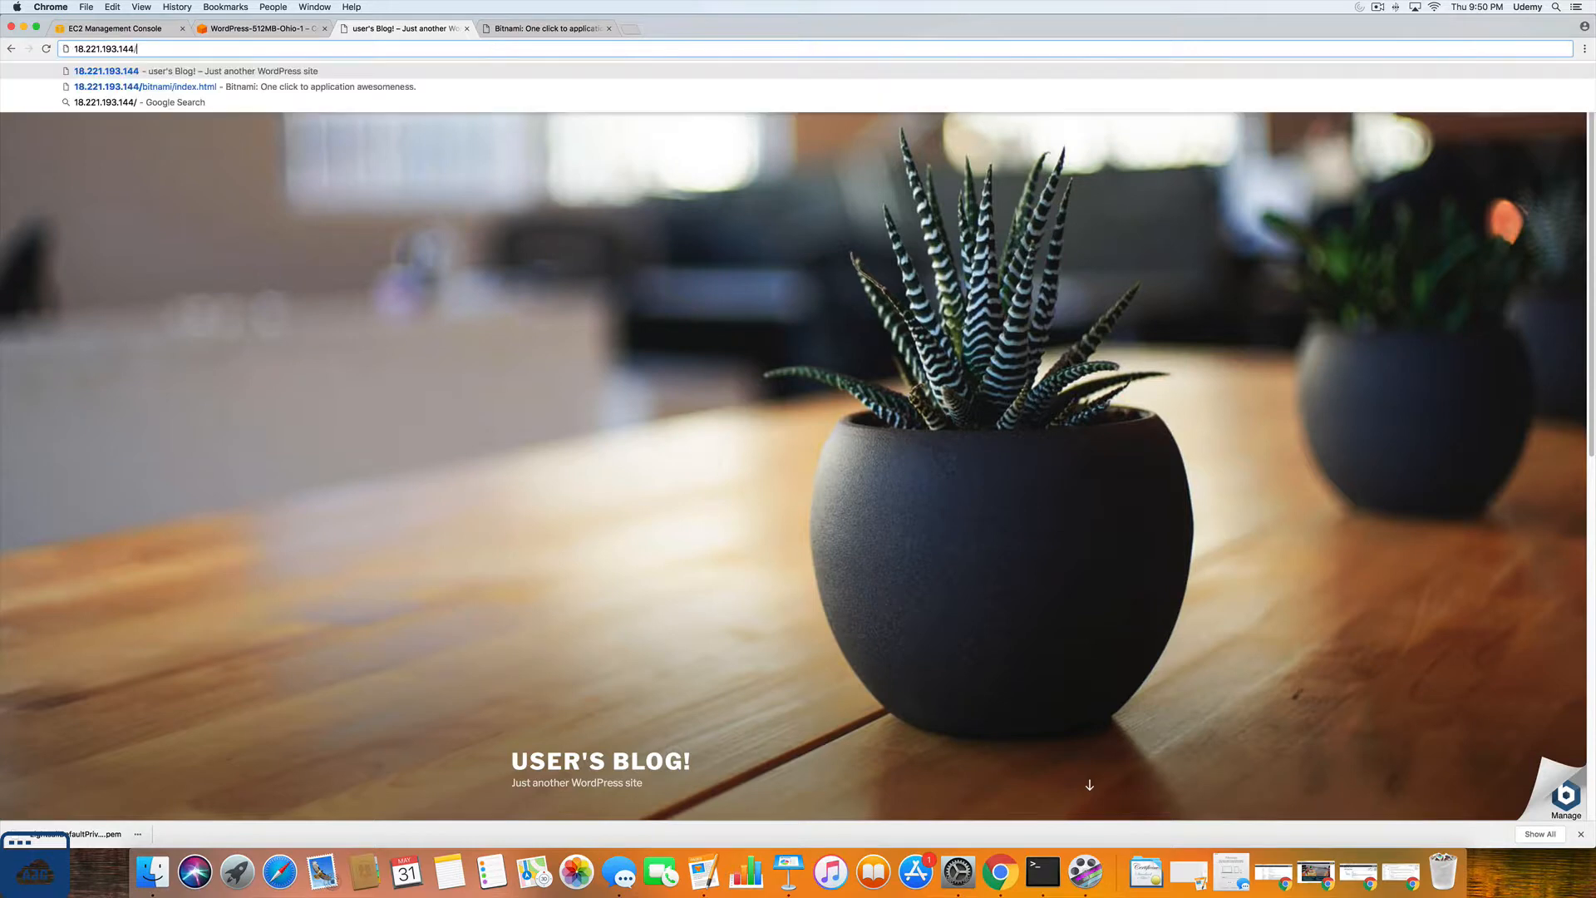
type("wp-admin")
key("Return")
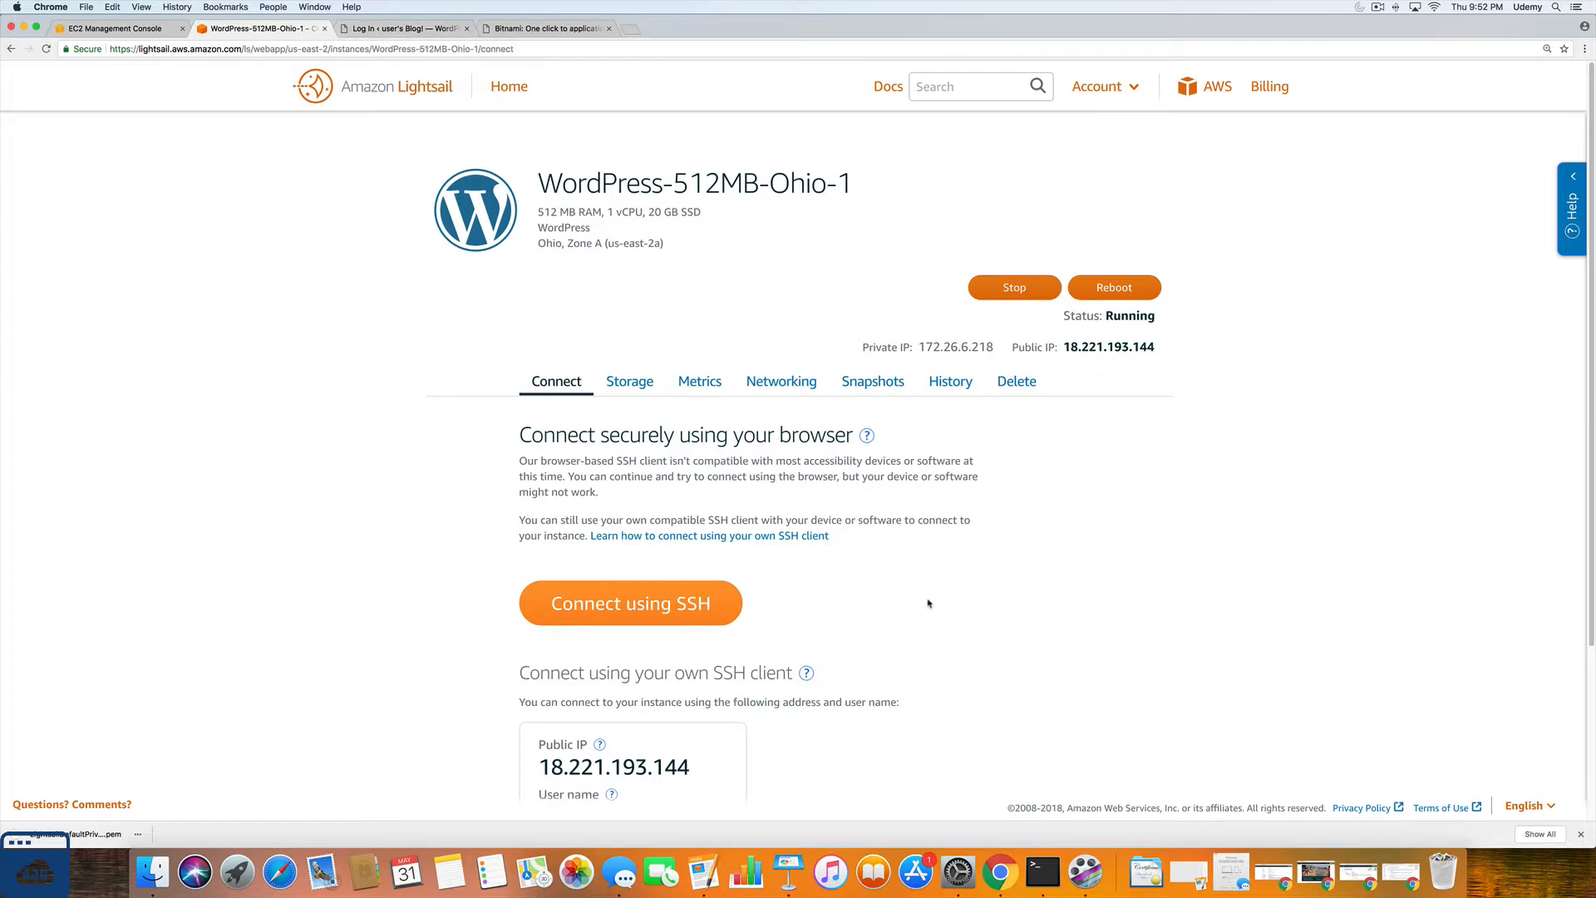
Step: Connect to the instance over browser-based SSH and print the contents of the bitnami_application_password file
left_click(670, 596)
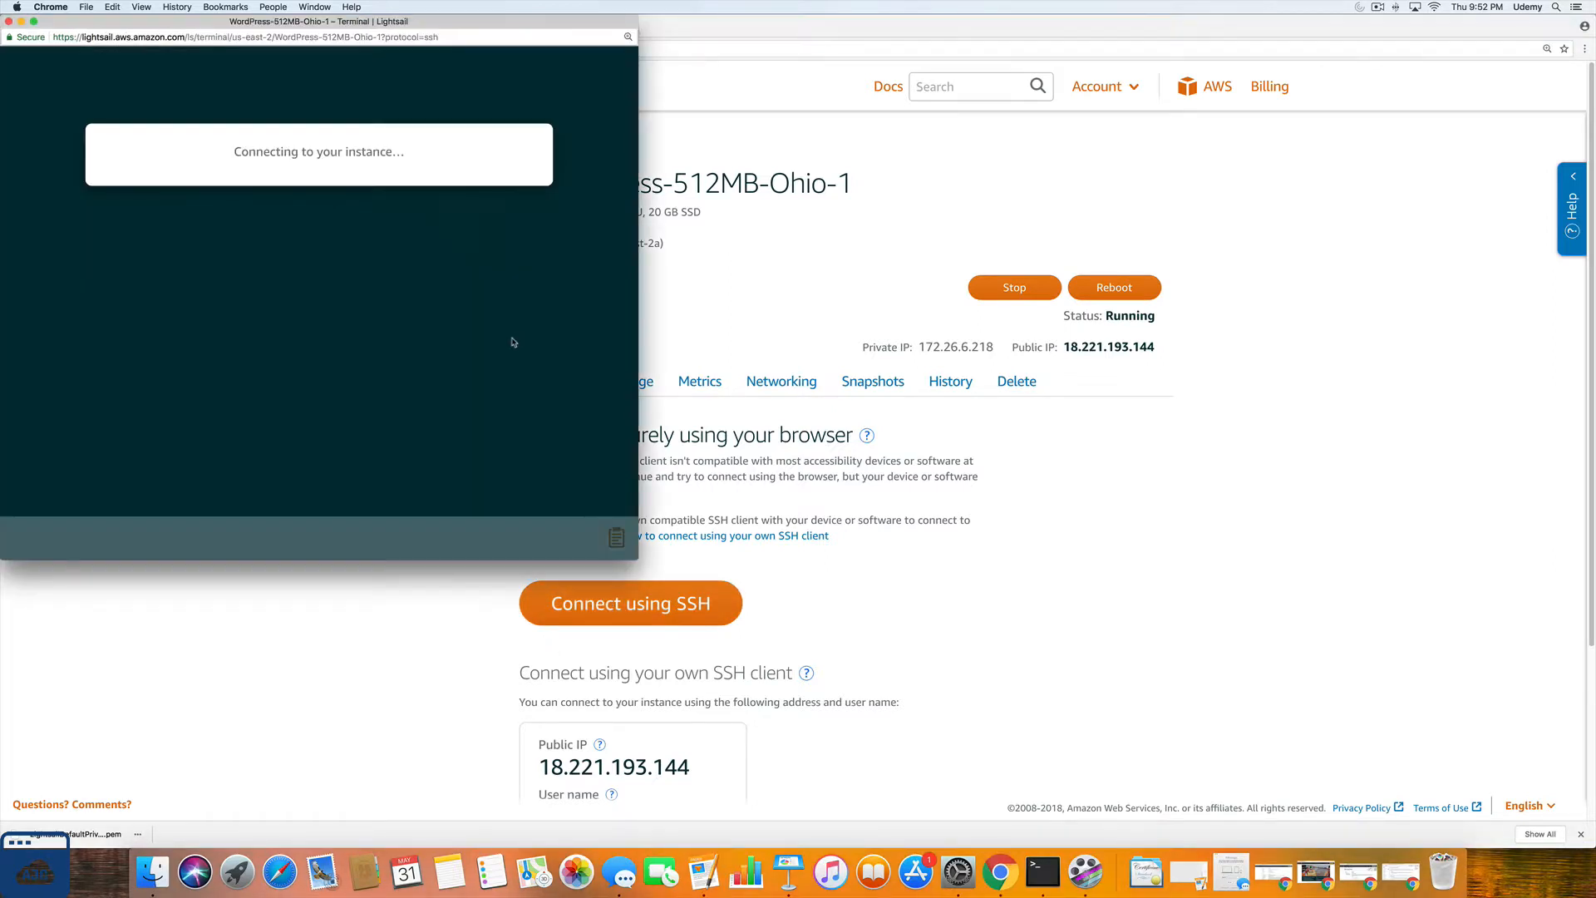
left_click_drag(356, 22, 865, 129)
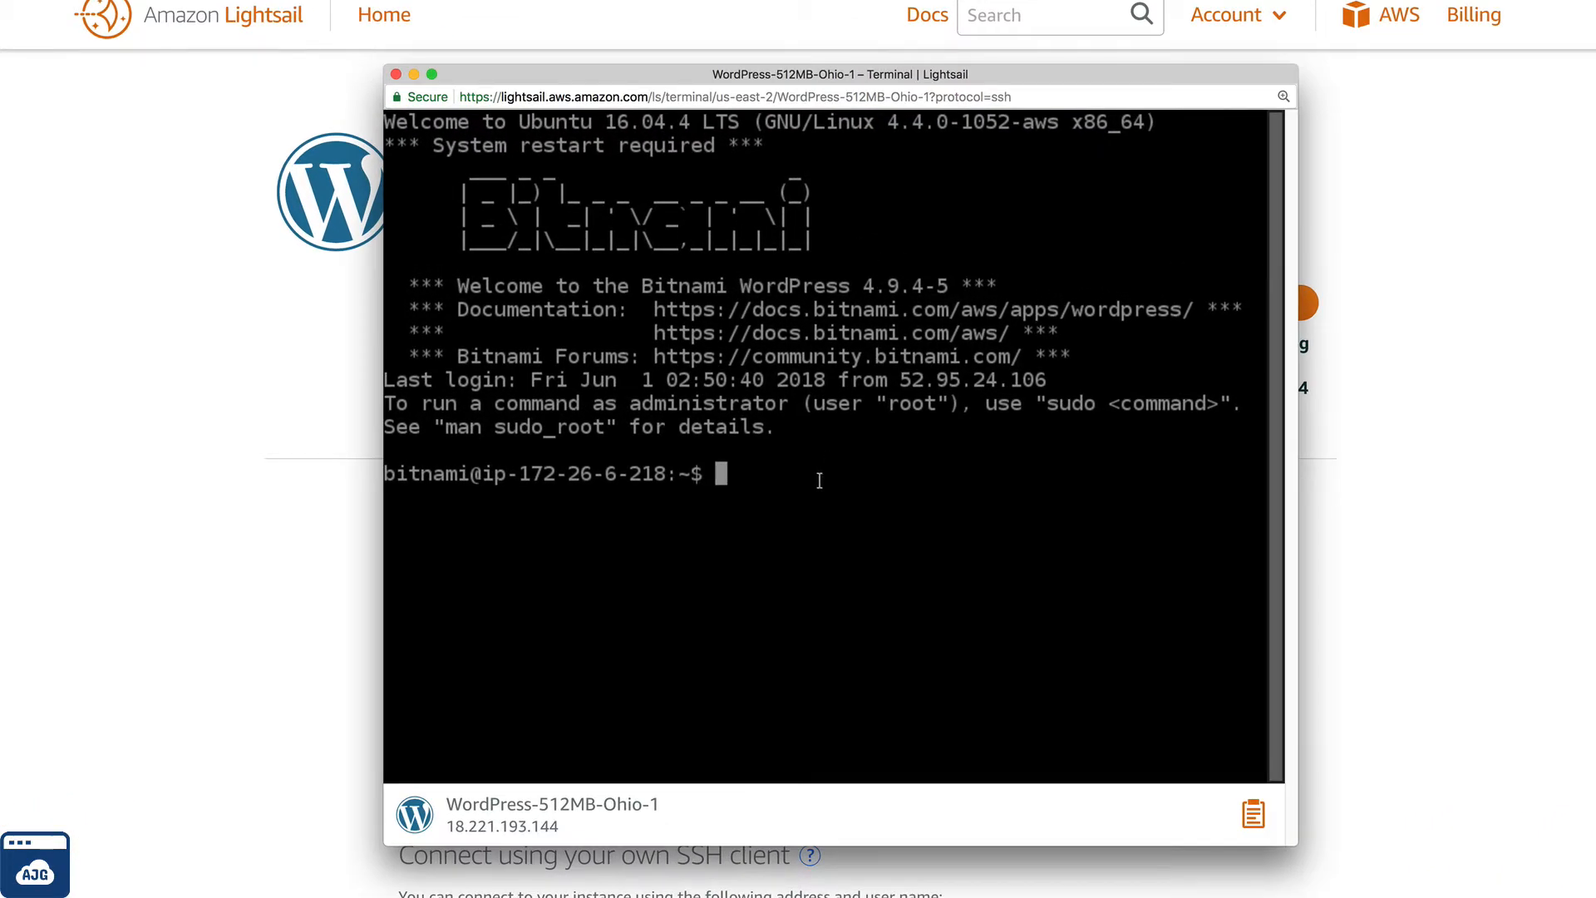
type("car")
key("BackSpace")
key("BackSpace")
type("t ")
type("bitna")
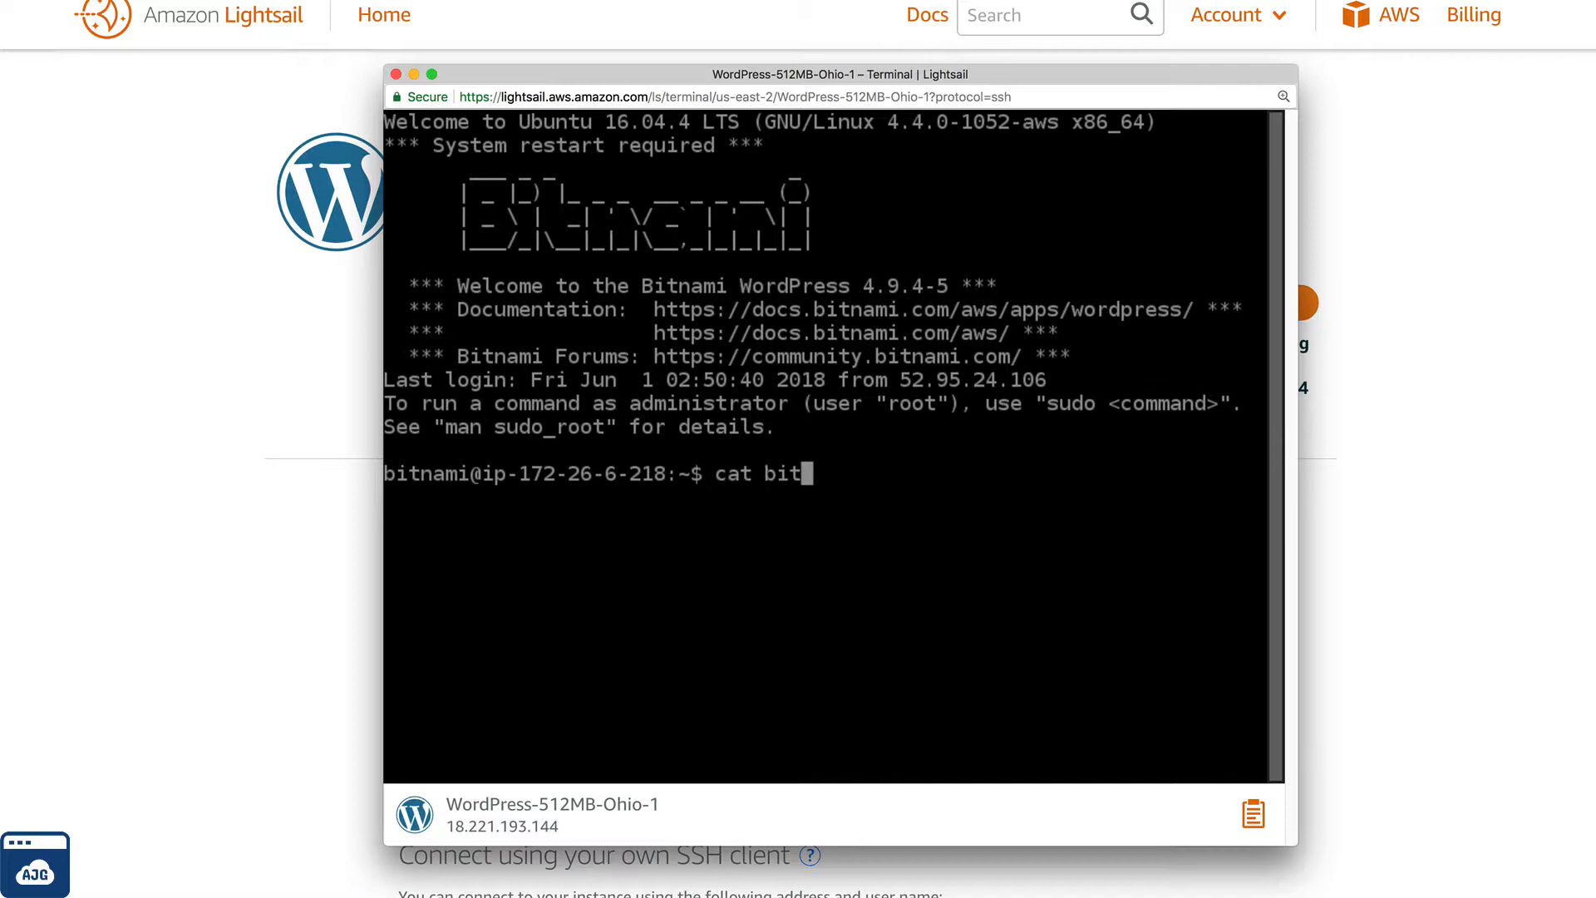
type("mi_application")
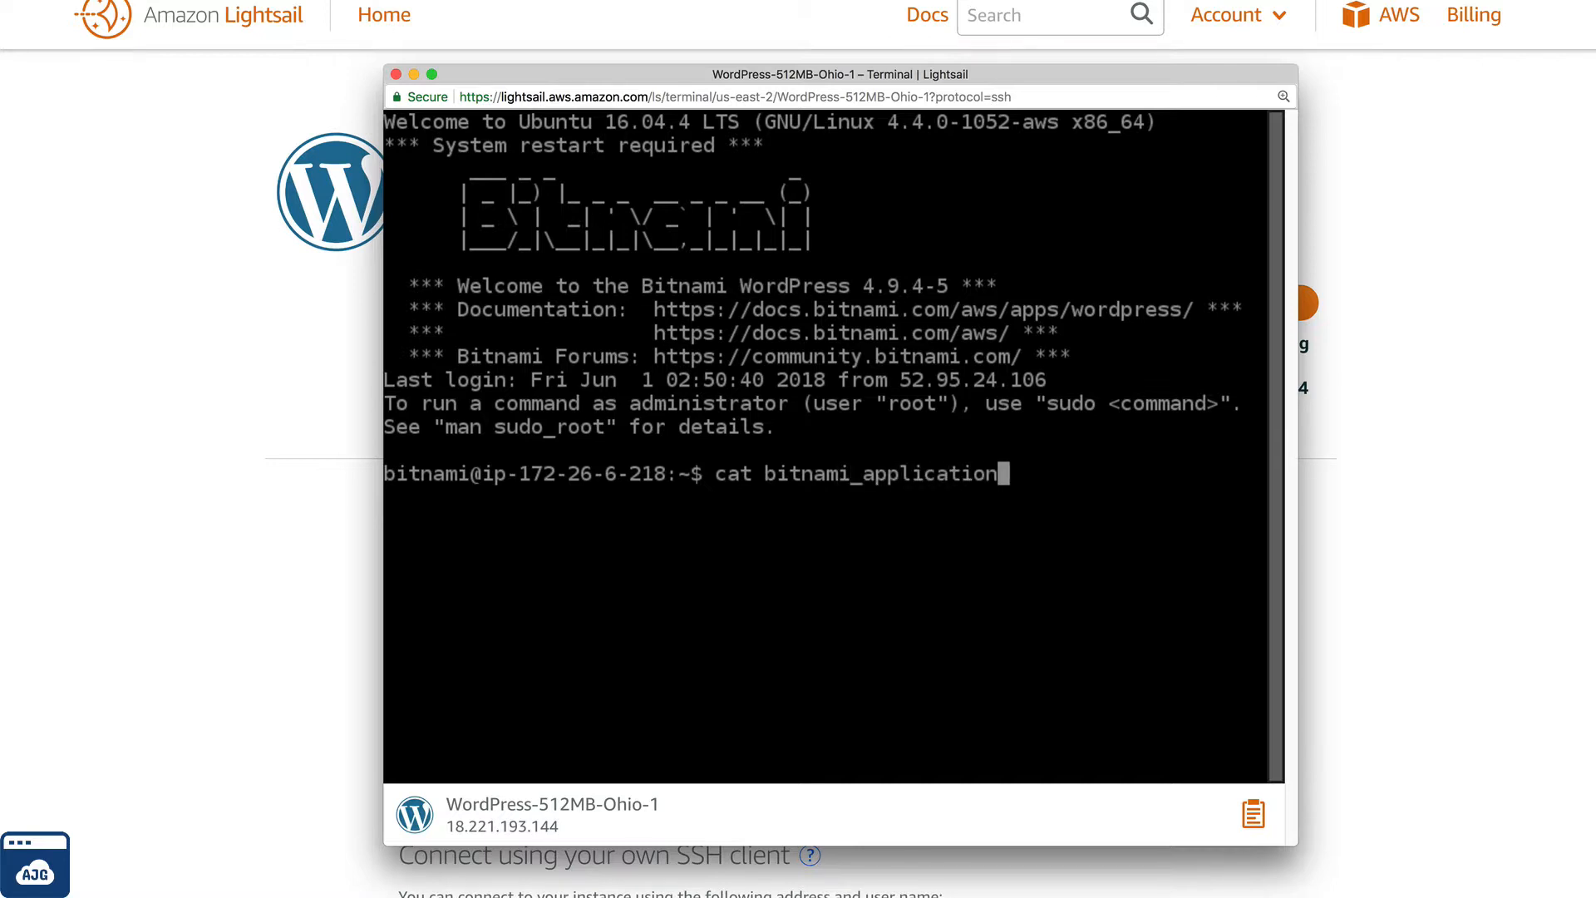
type("_password")
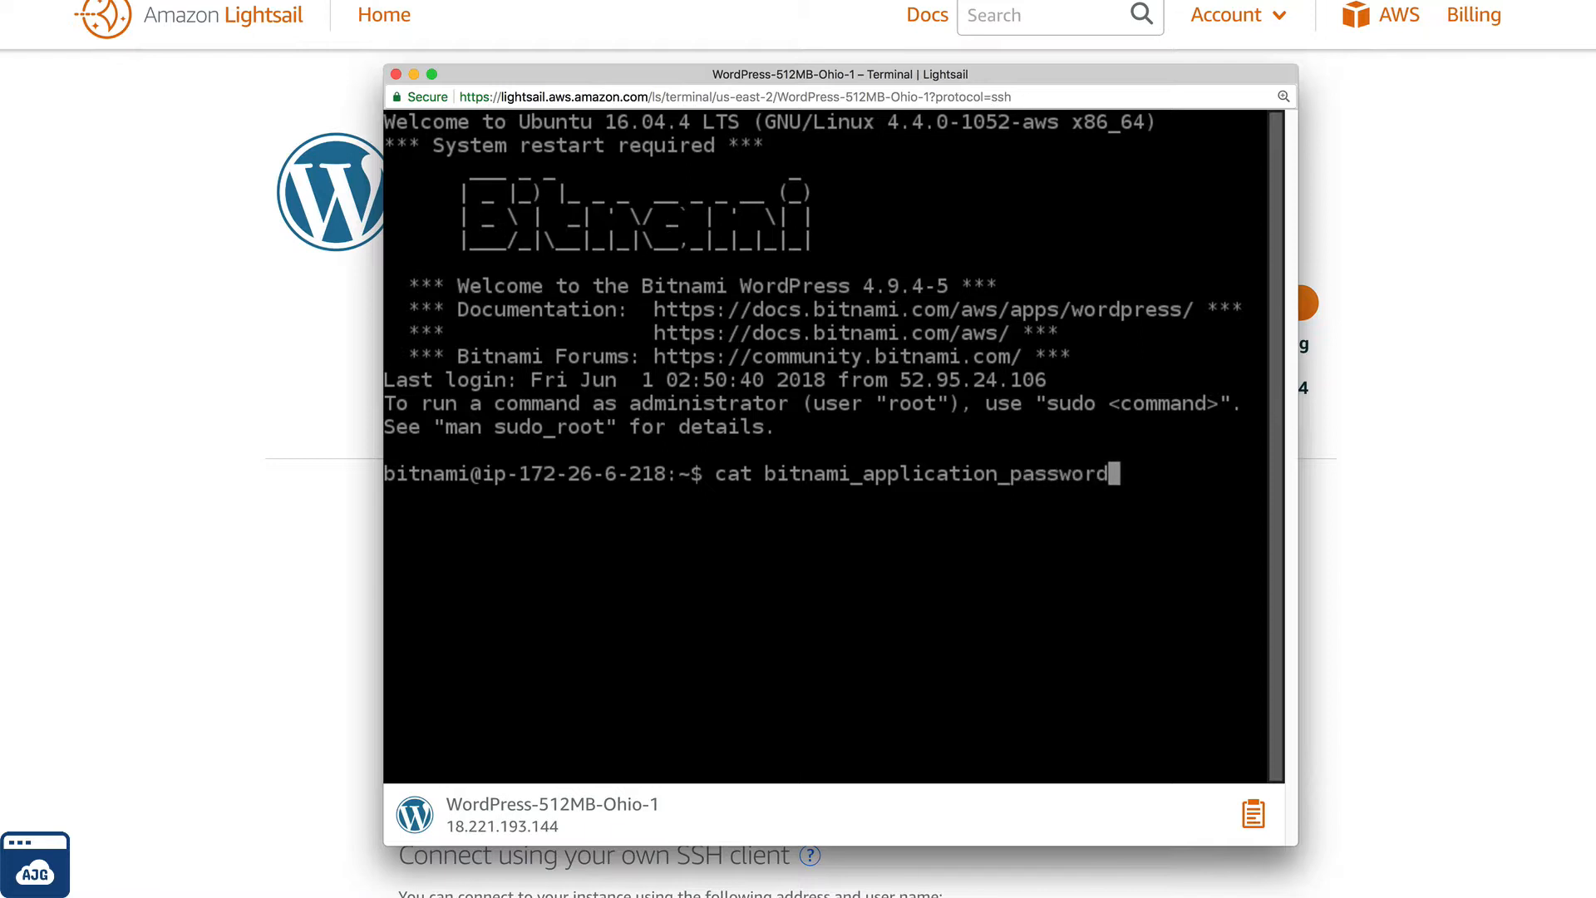
key("Return")
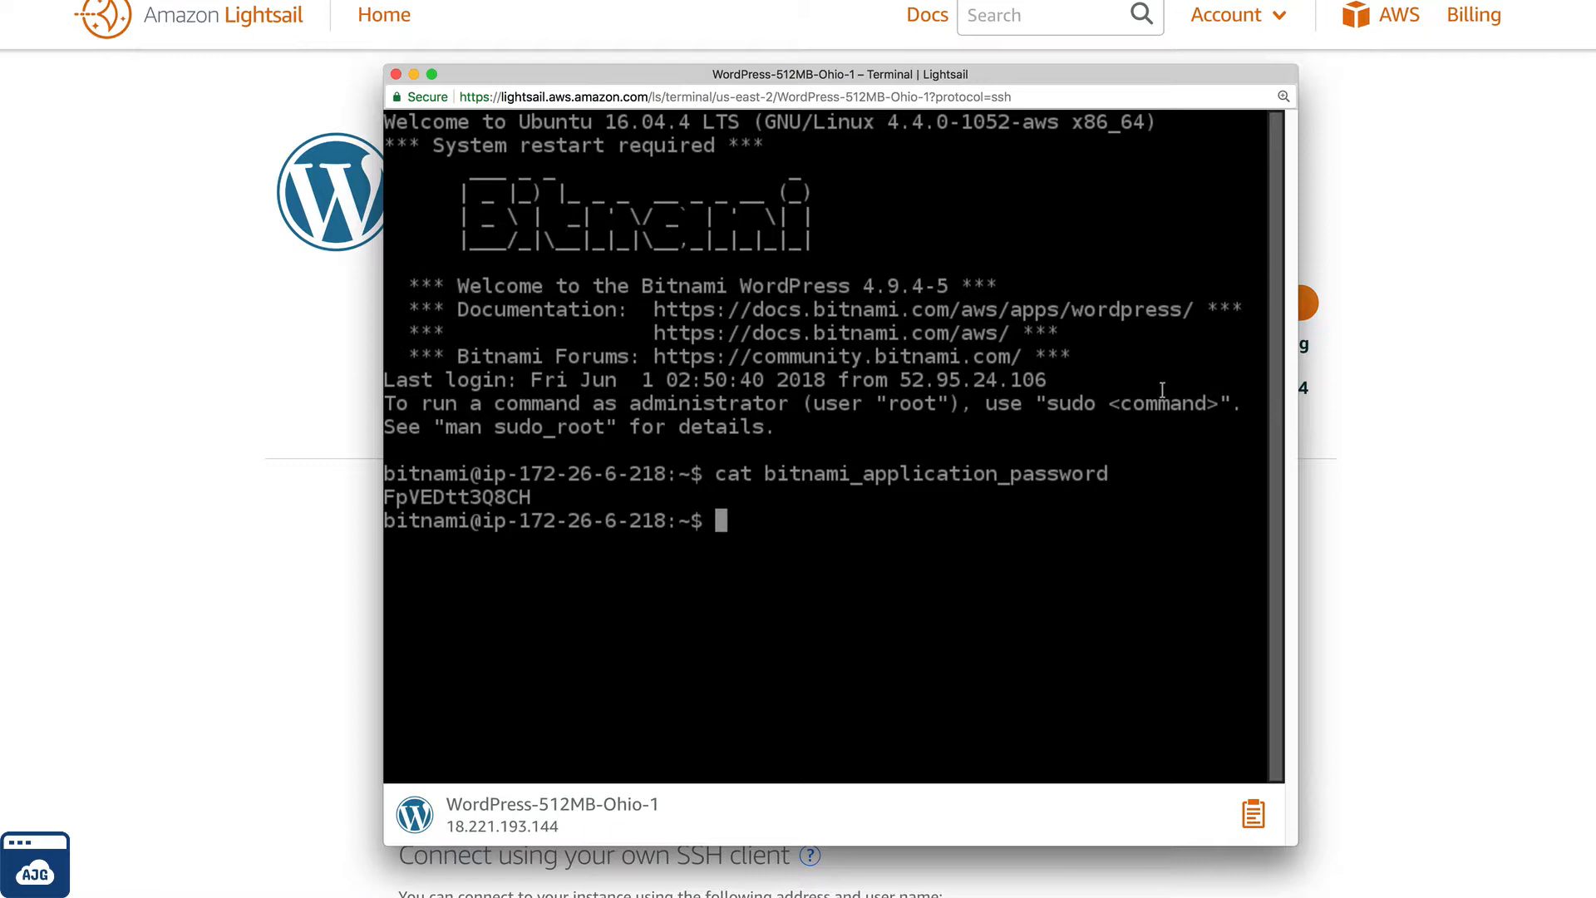
Step: Copy the application password printed in the SSH terminal
left_click(489, 500)
left_click_drag(536, 498, 384, 499)
right_click(408, 499)
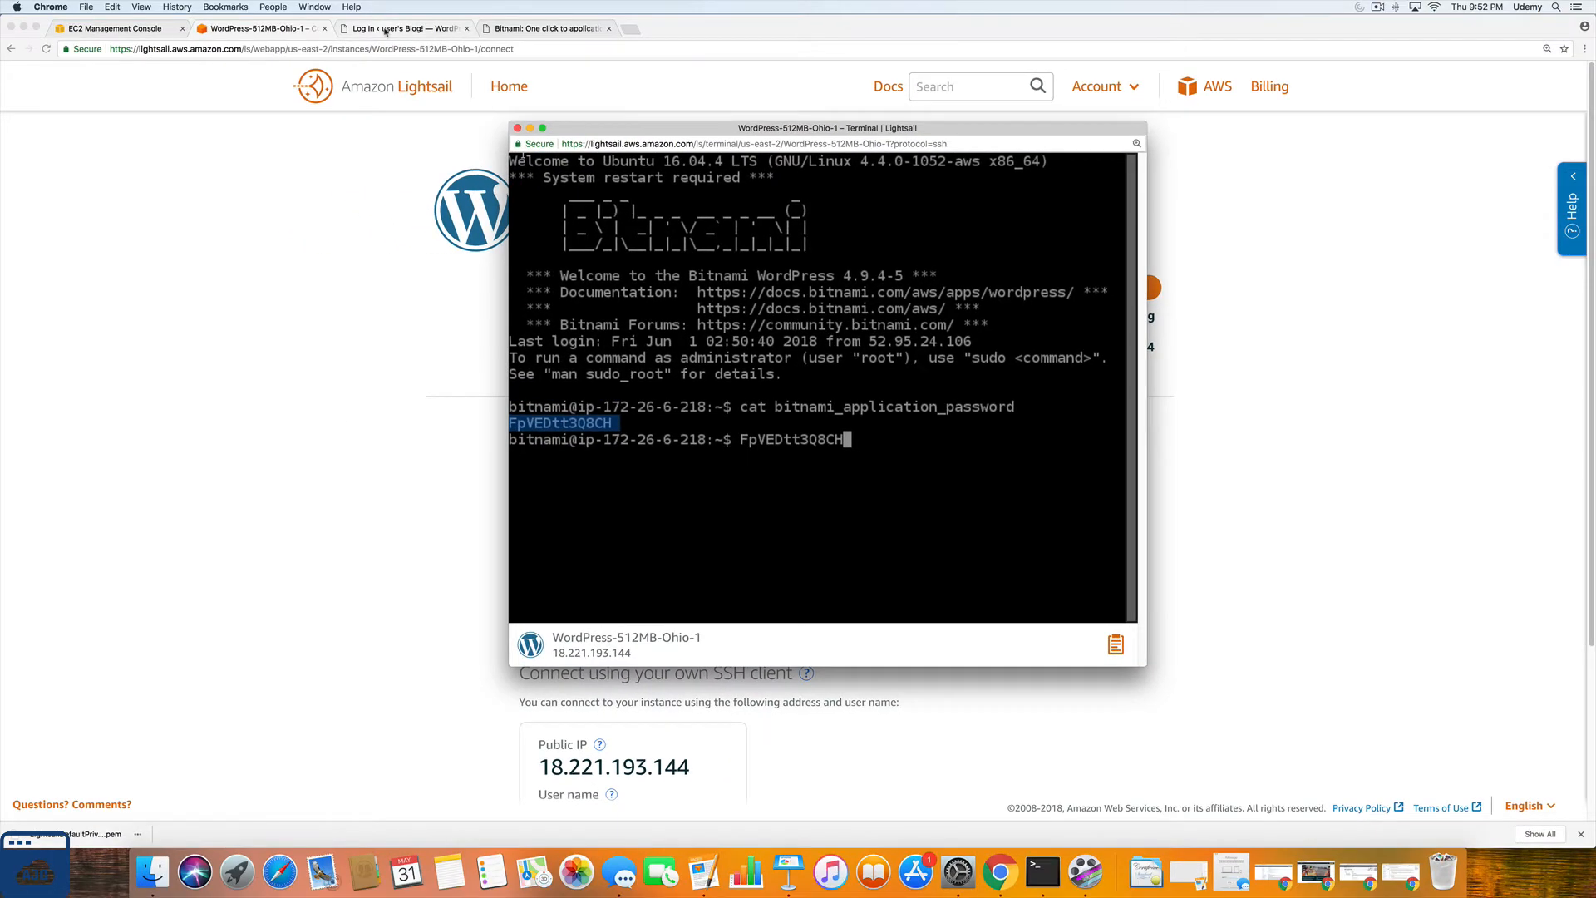
Step: Try to log in to WordPress with the prefilled username by pasting the copied account password
left_click(385, 30)
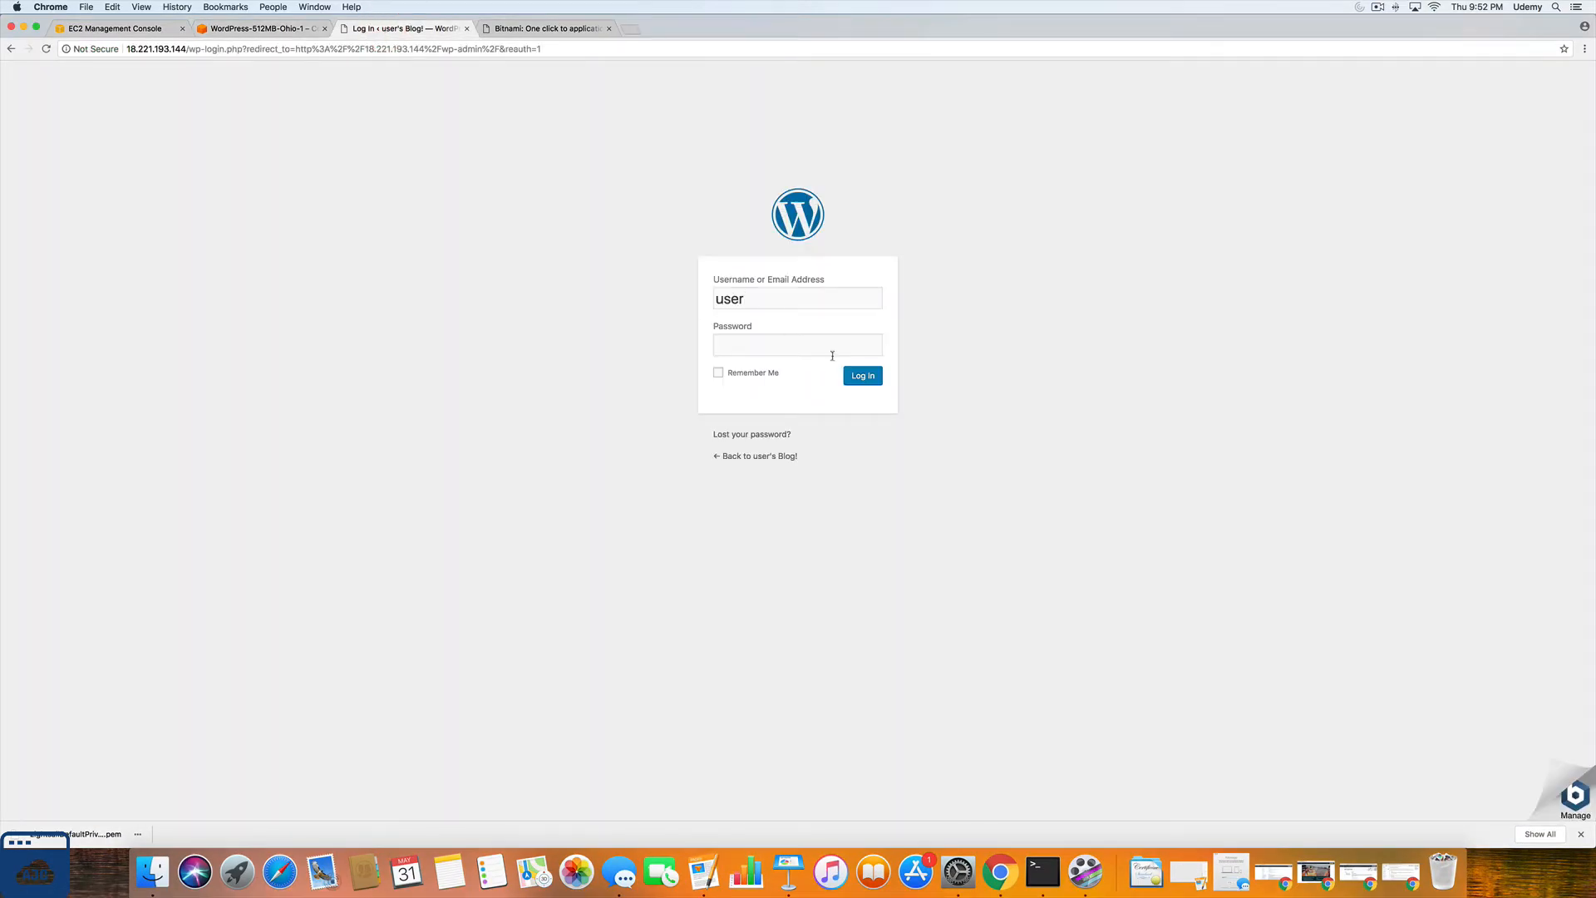
right_click(756, 346)
left_click(790, 425)
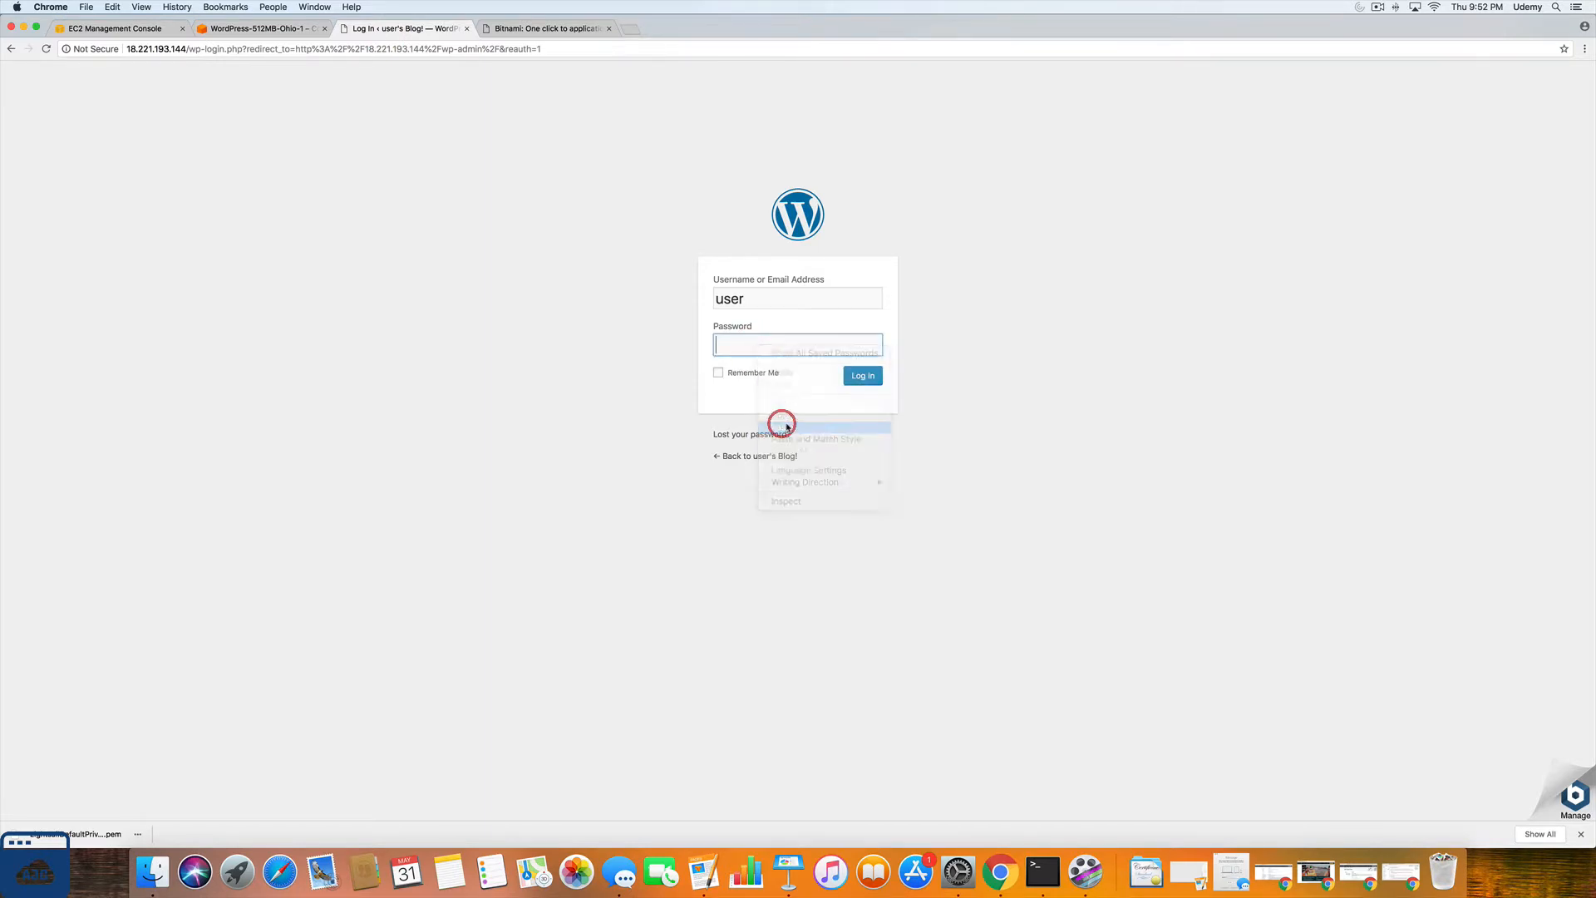
left_click(863, 378)
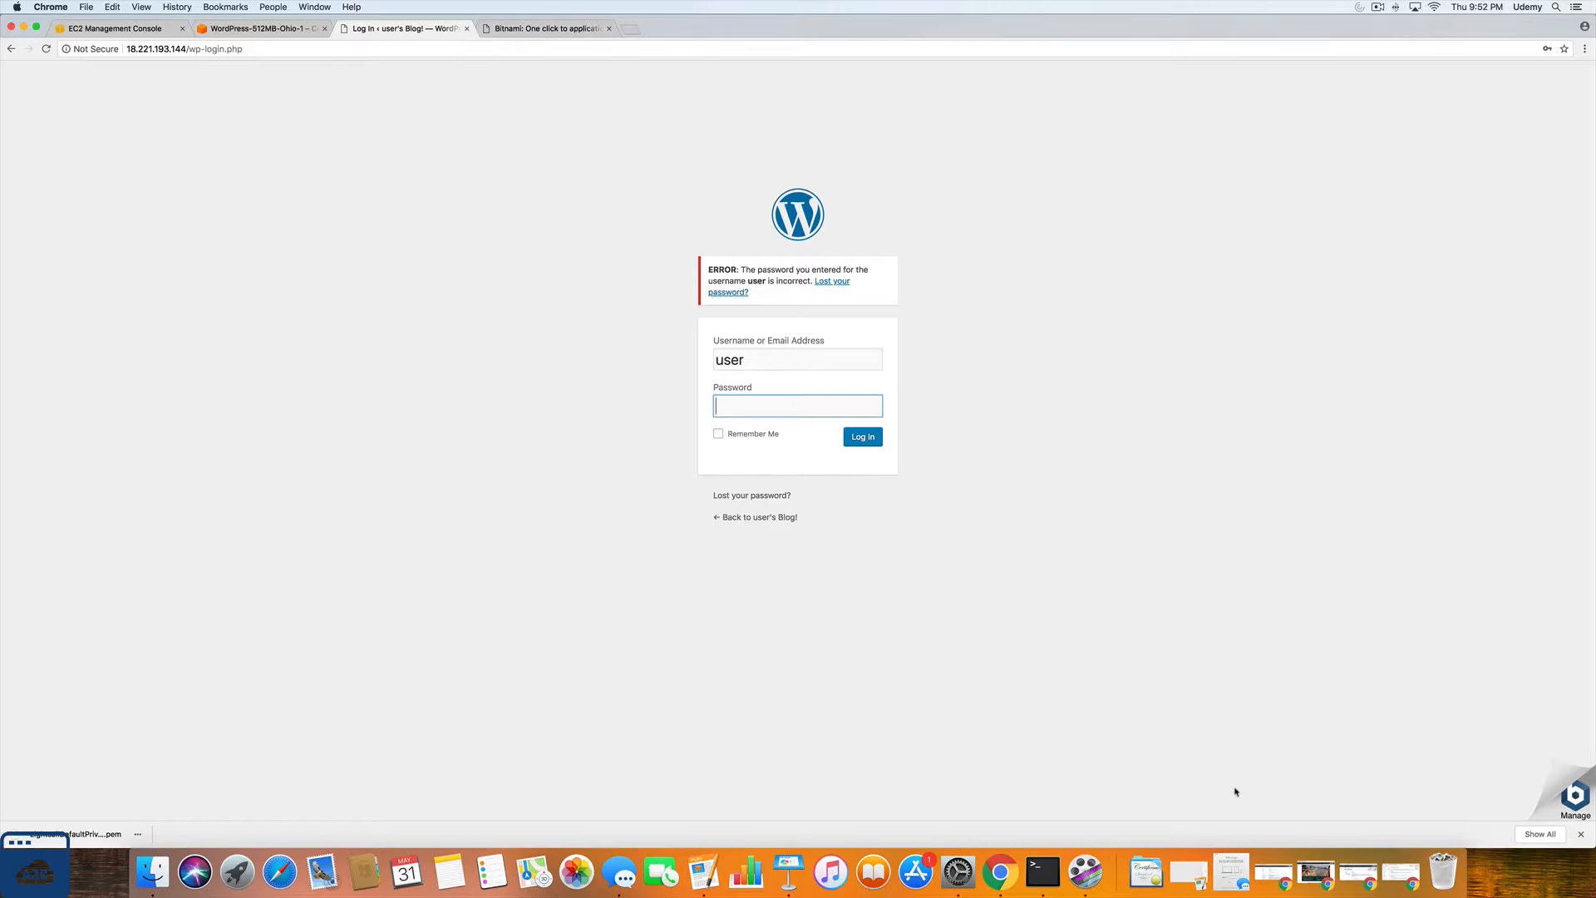
Step: Return to the instance's management page and open a new browser-based SSH session
left_click(534, 28)
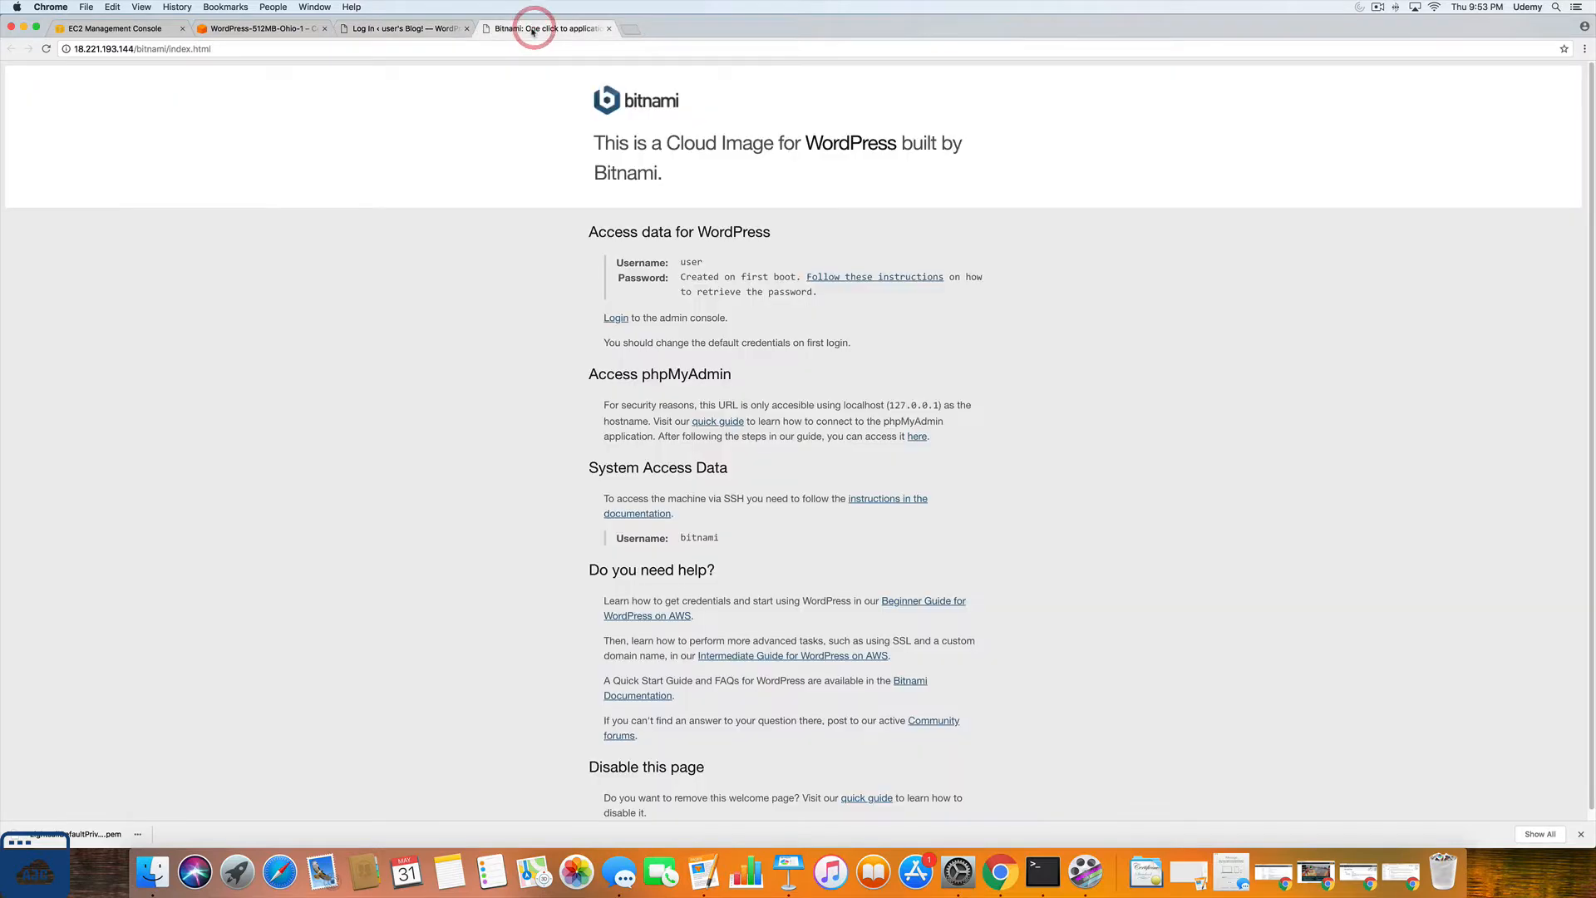
left_click(424, 29)
left_click(281, 31)
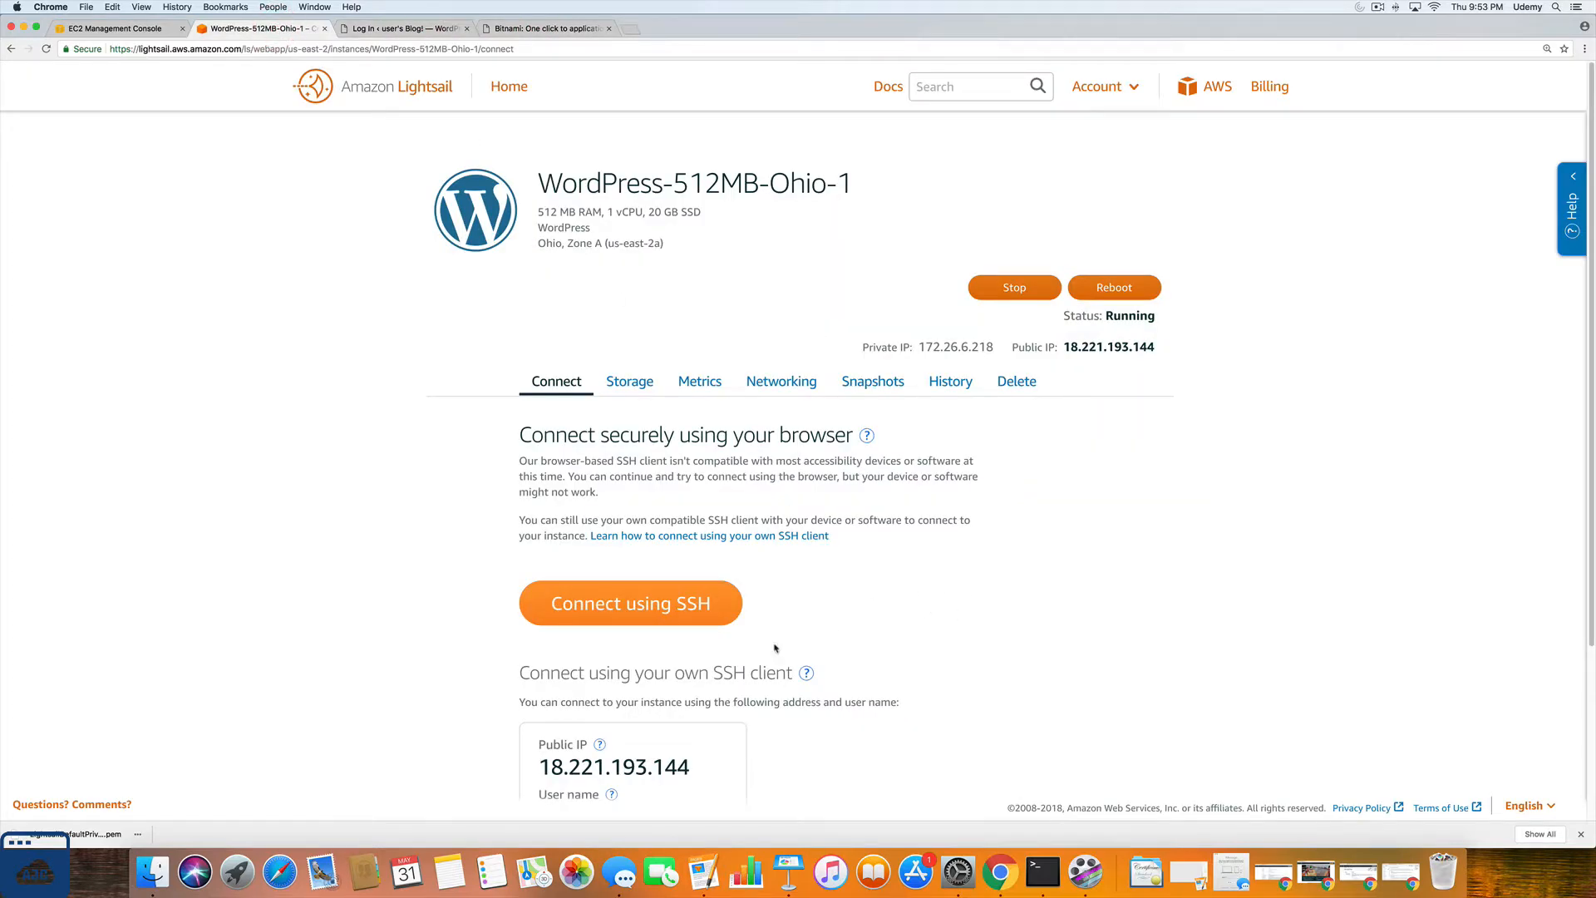
left_click(654, 620)
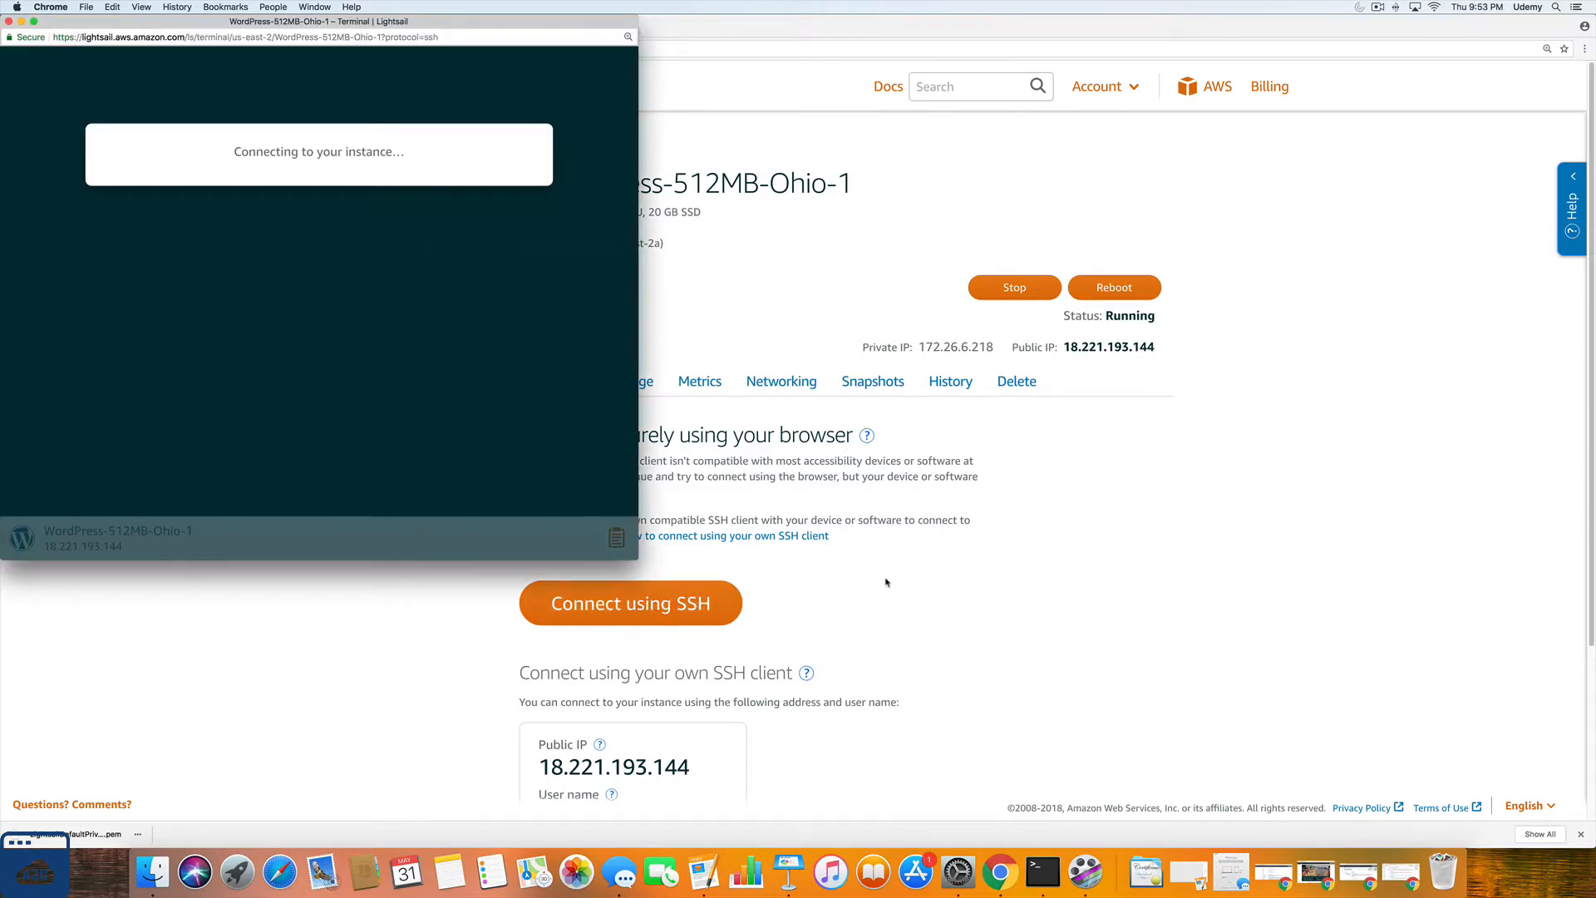
left_click_drag(395, 17, 902, 155)
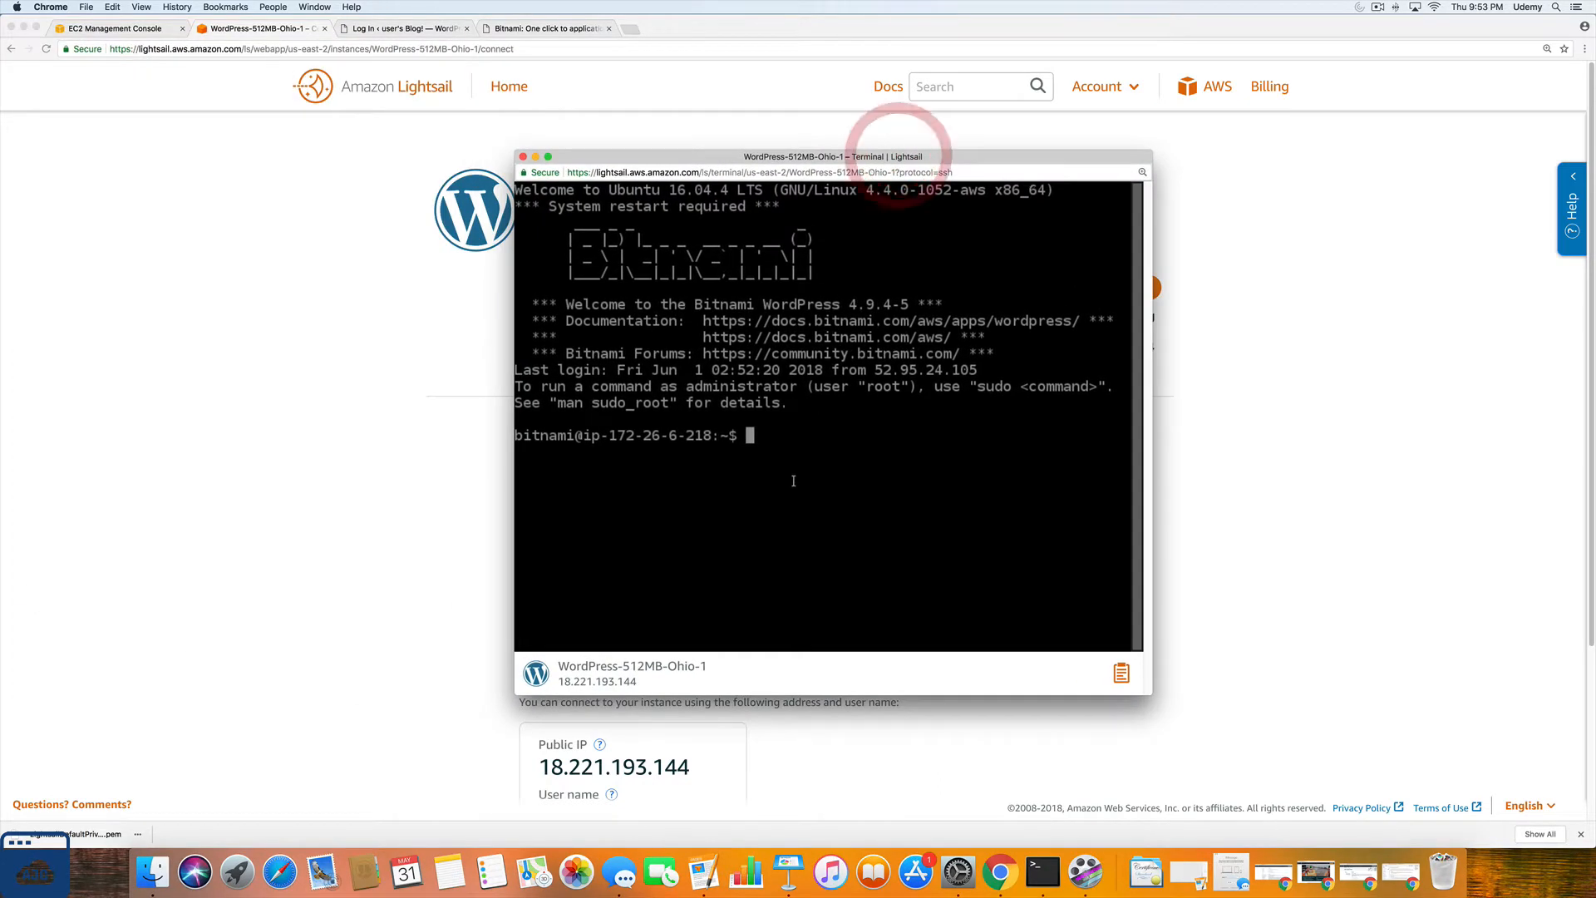
type("cat ./bitnami_credentials")
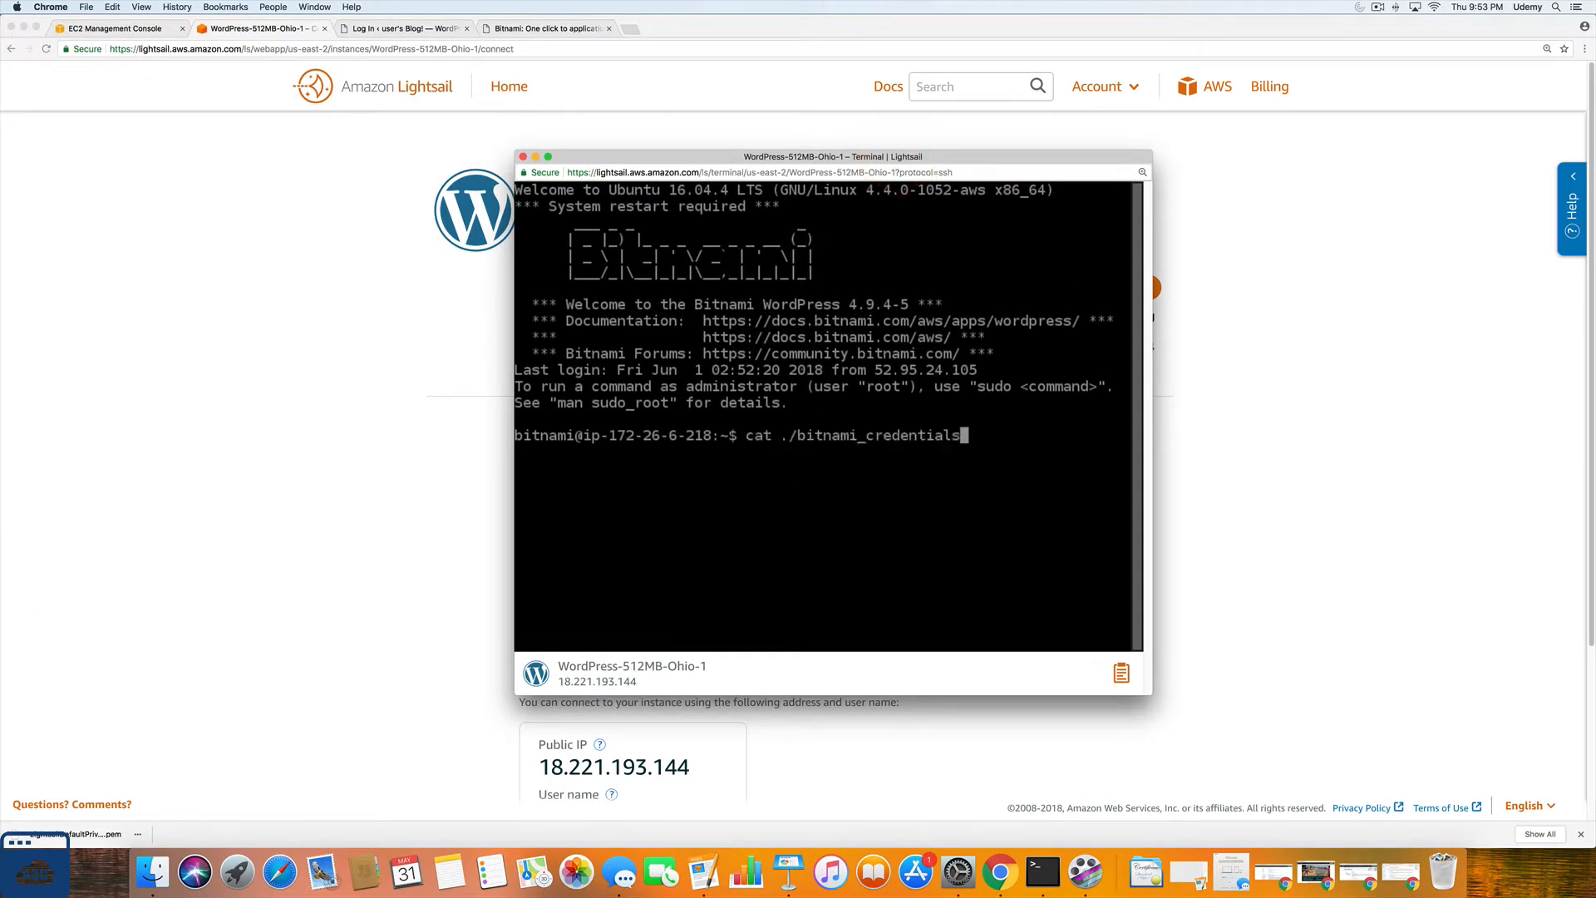
key("BackSpace")
key("BackSpace")
key("BackSpace")
key("BackSpace")
key("BackSpace")
key("BackSpace")
key("BackSpace")
key("BackSpace")
key("BackSpace")
key("BackSpace")
key("BackSpace")
key("BackSpace")
key("BackSpace")
key("BackSpace")
key("BackSpace")
key("BackSpace")
key("BackSpace")
key("BackSpace")
key("BackSpace")
key("BackSpace")
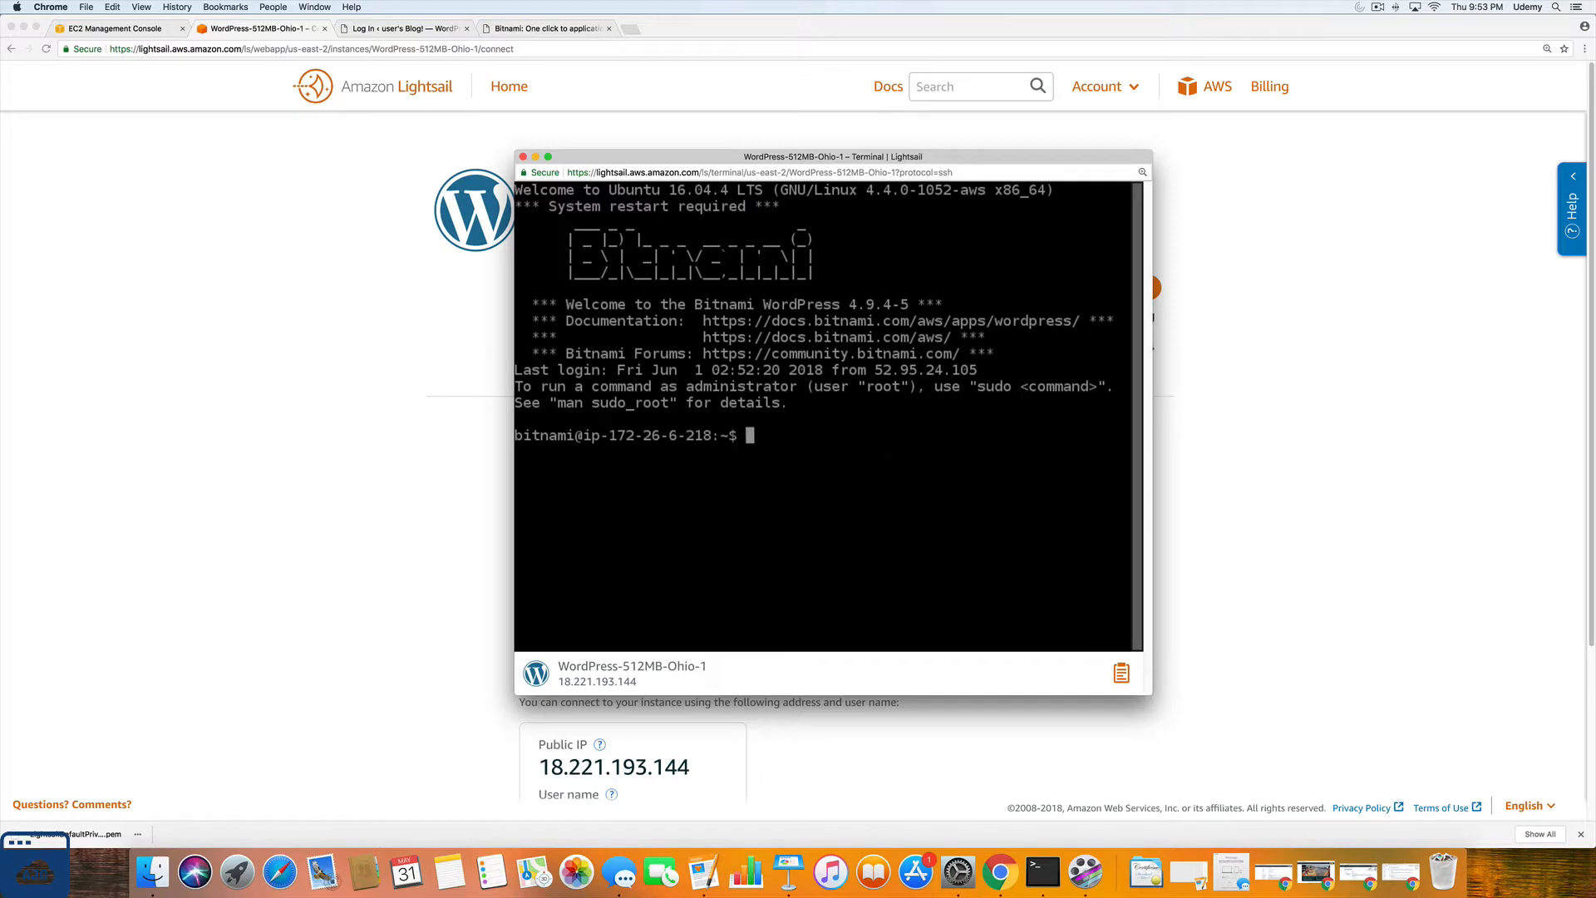
Step: Print the contents of the bitnami_application_password file in the SSH session and move the terminal window out of the way
type("cat bitnami_appl")
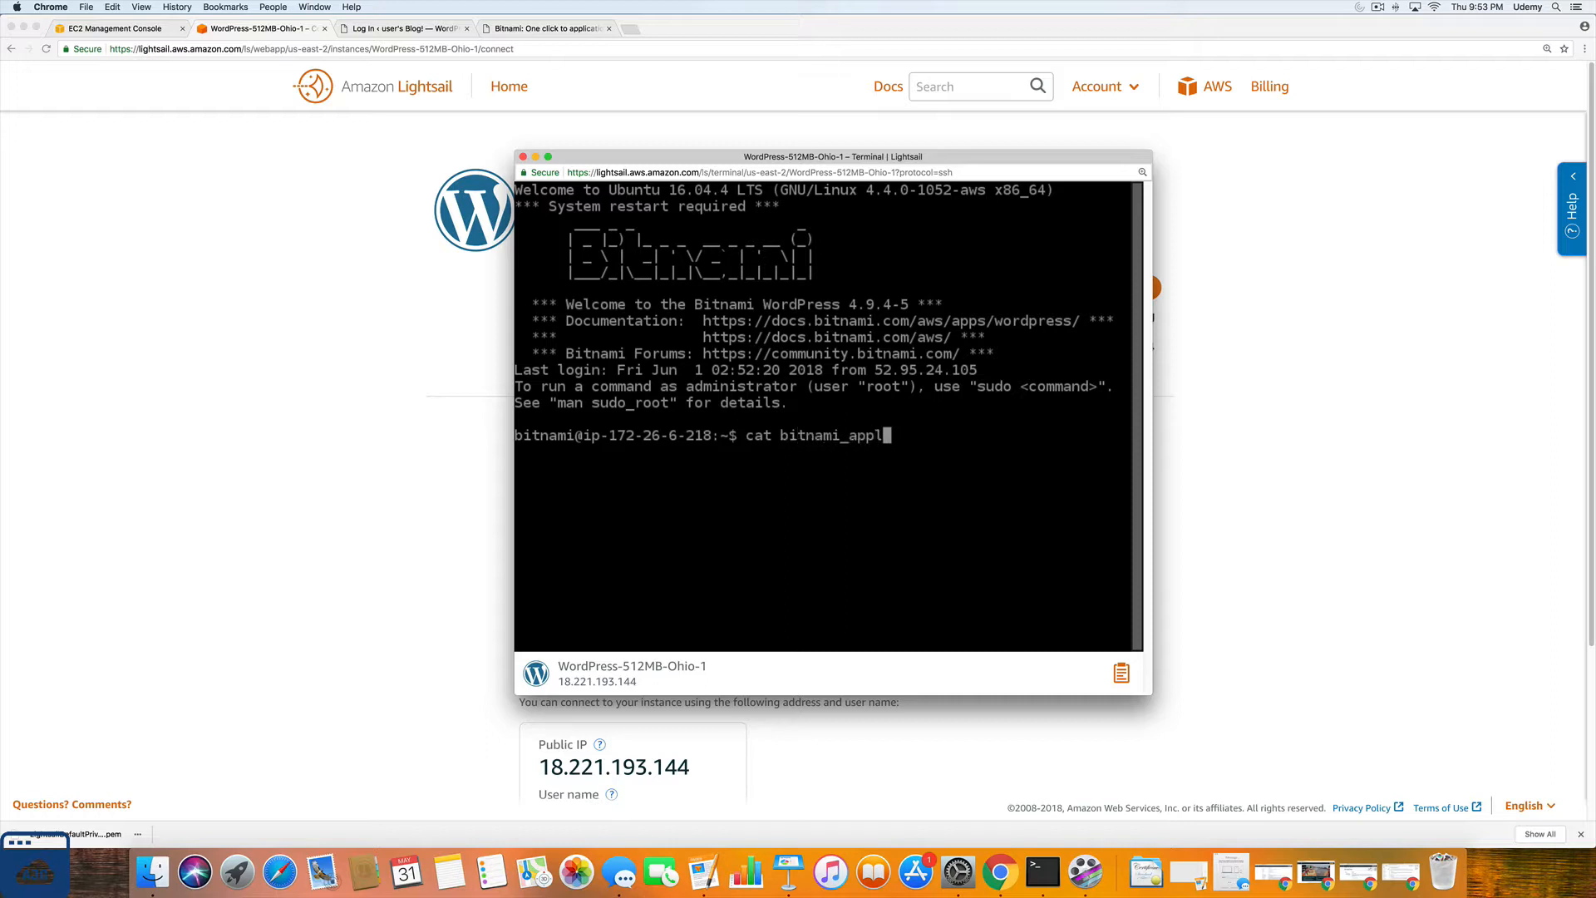
type("ication_password")
key("Return")
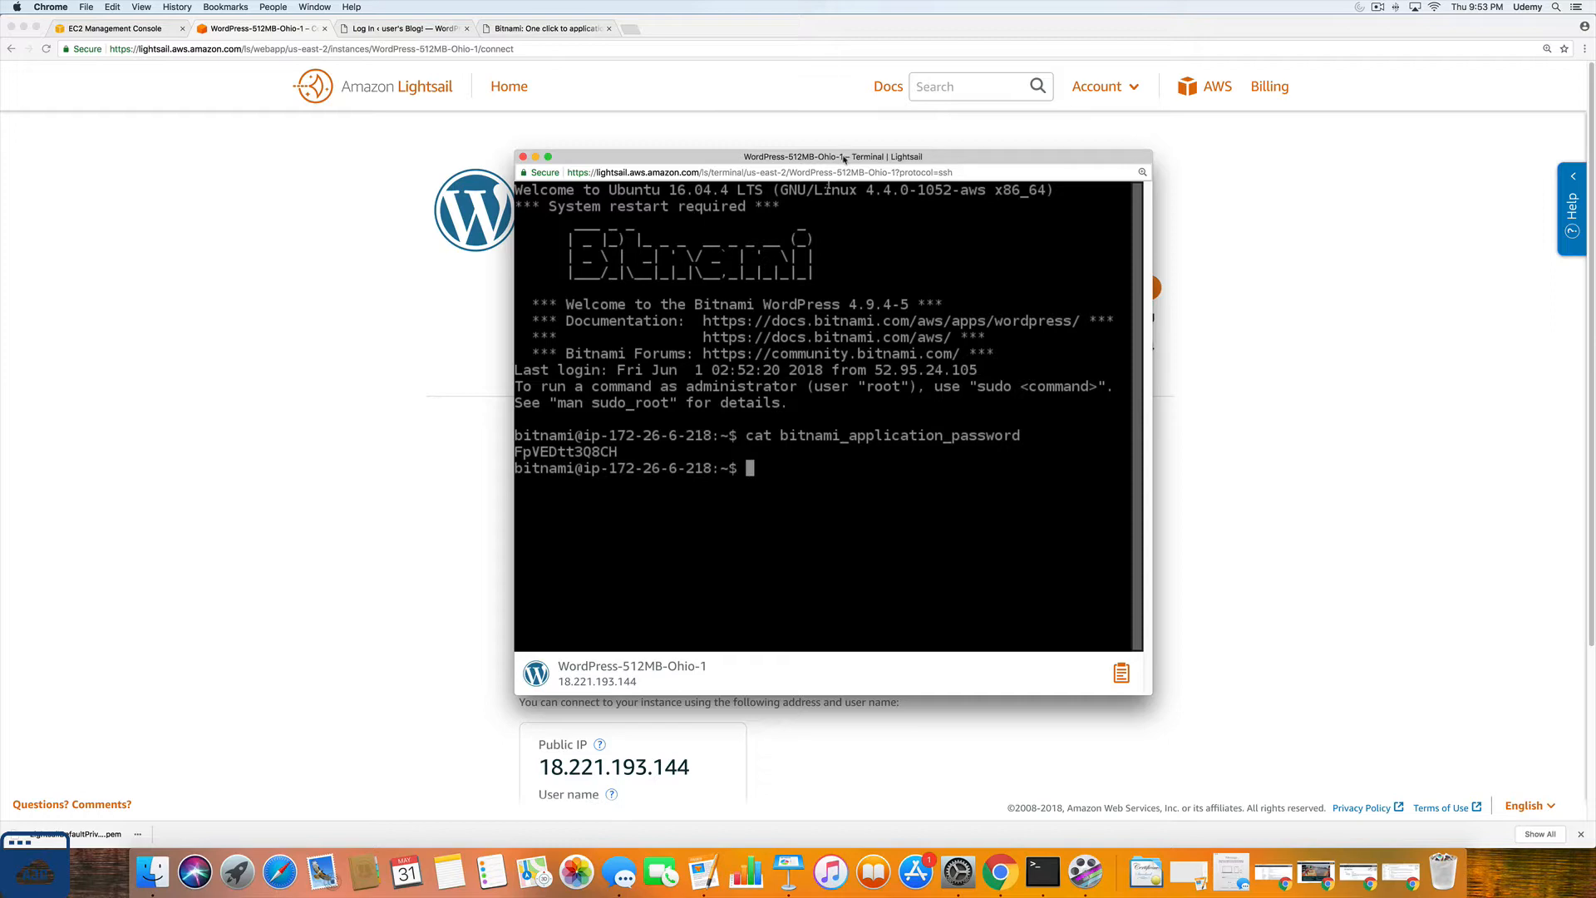
left_click_drag(843, 158, 0, 167)
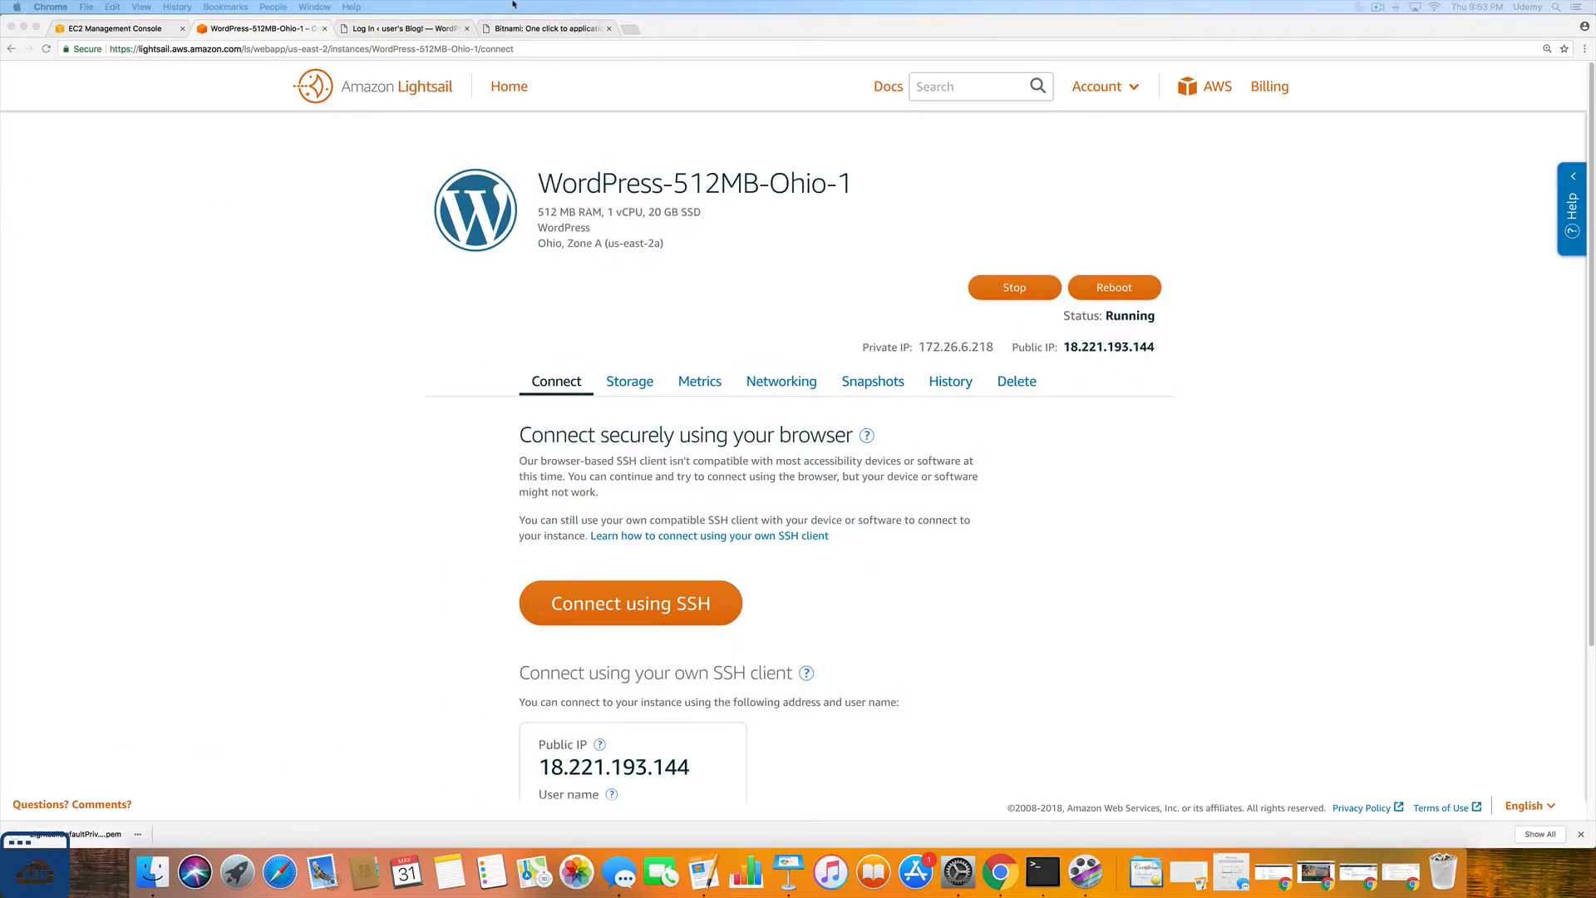
Step: Log in to WordPress admin by entering the account password, and clear the password-saving prompt and the privacy notice
left_click(413, 29)
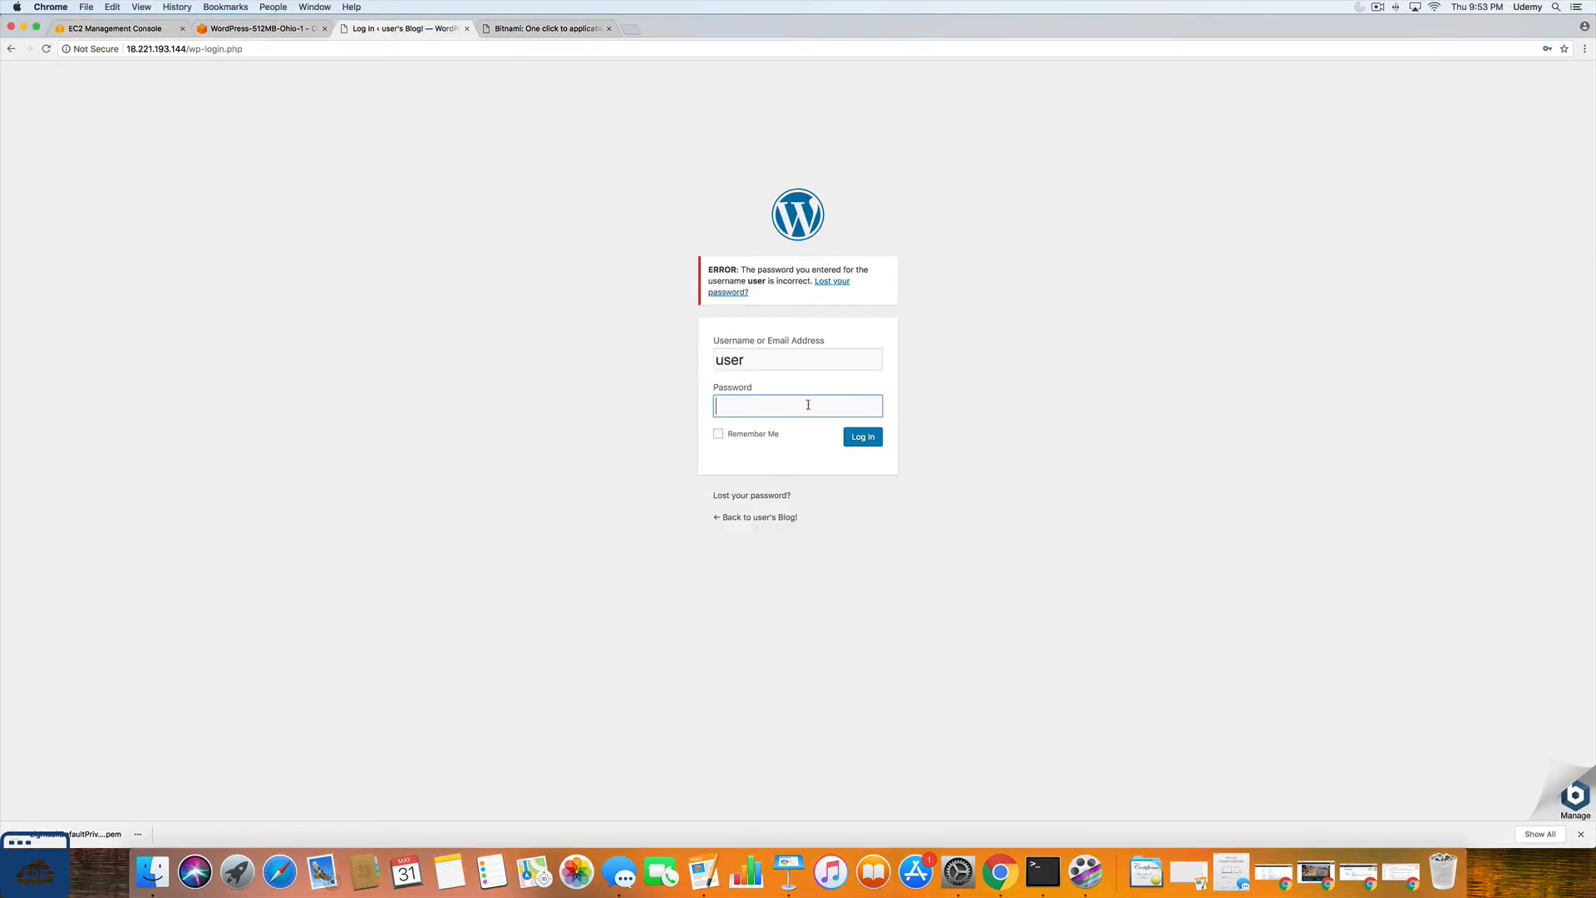
type("••••")
type("•••••••")
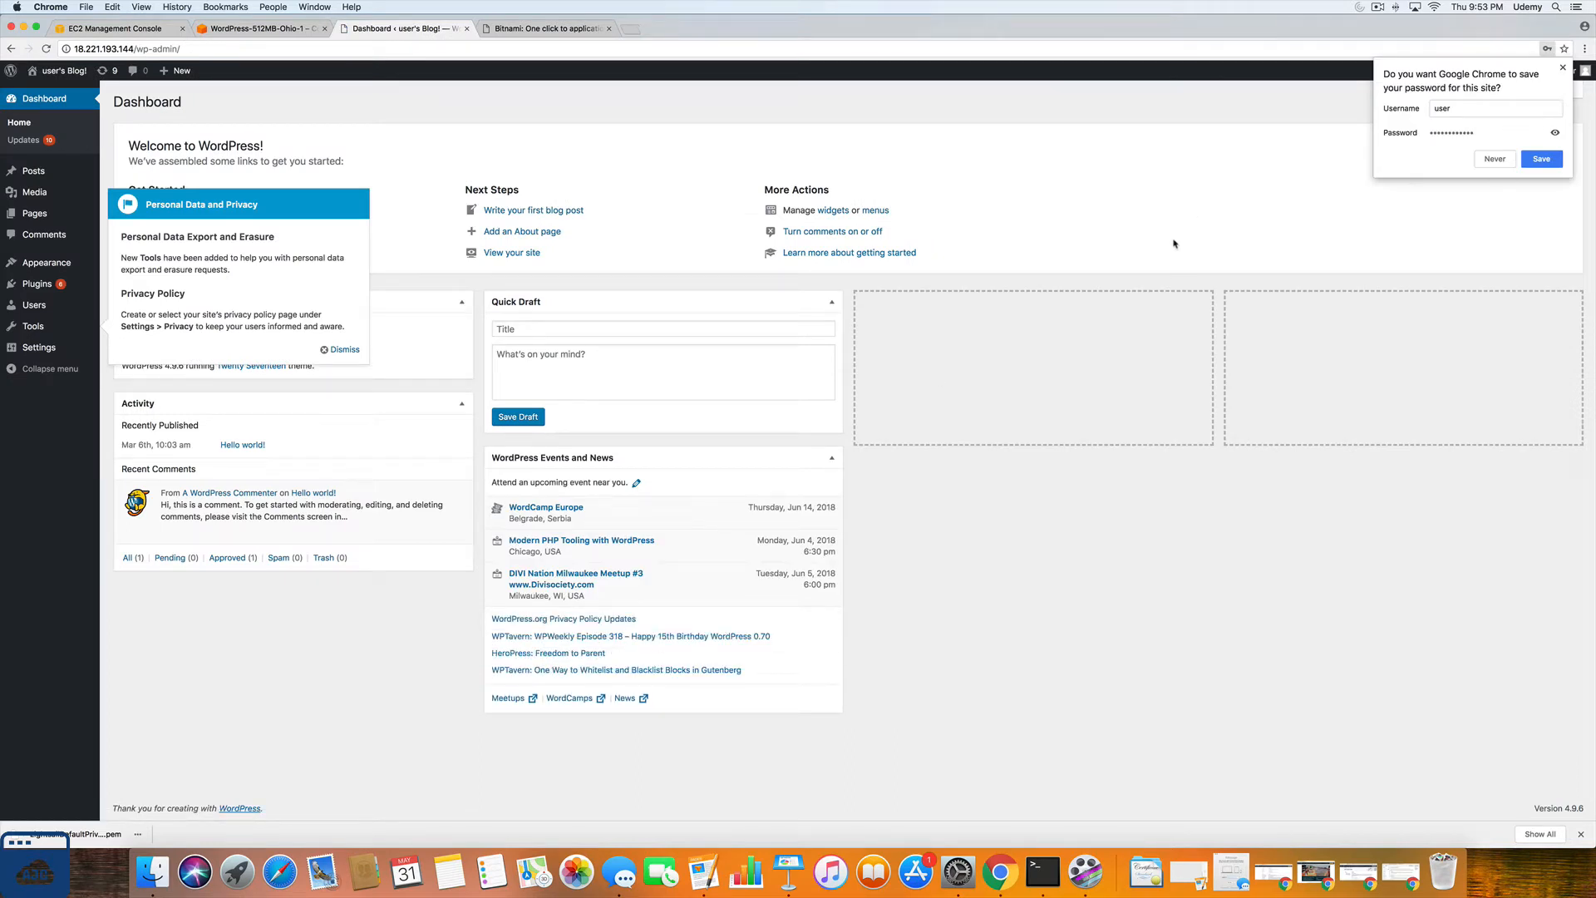
left_click(1494, 158)
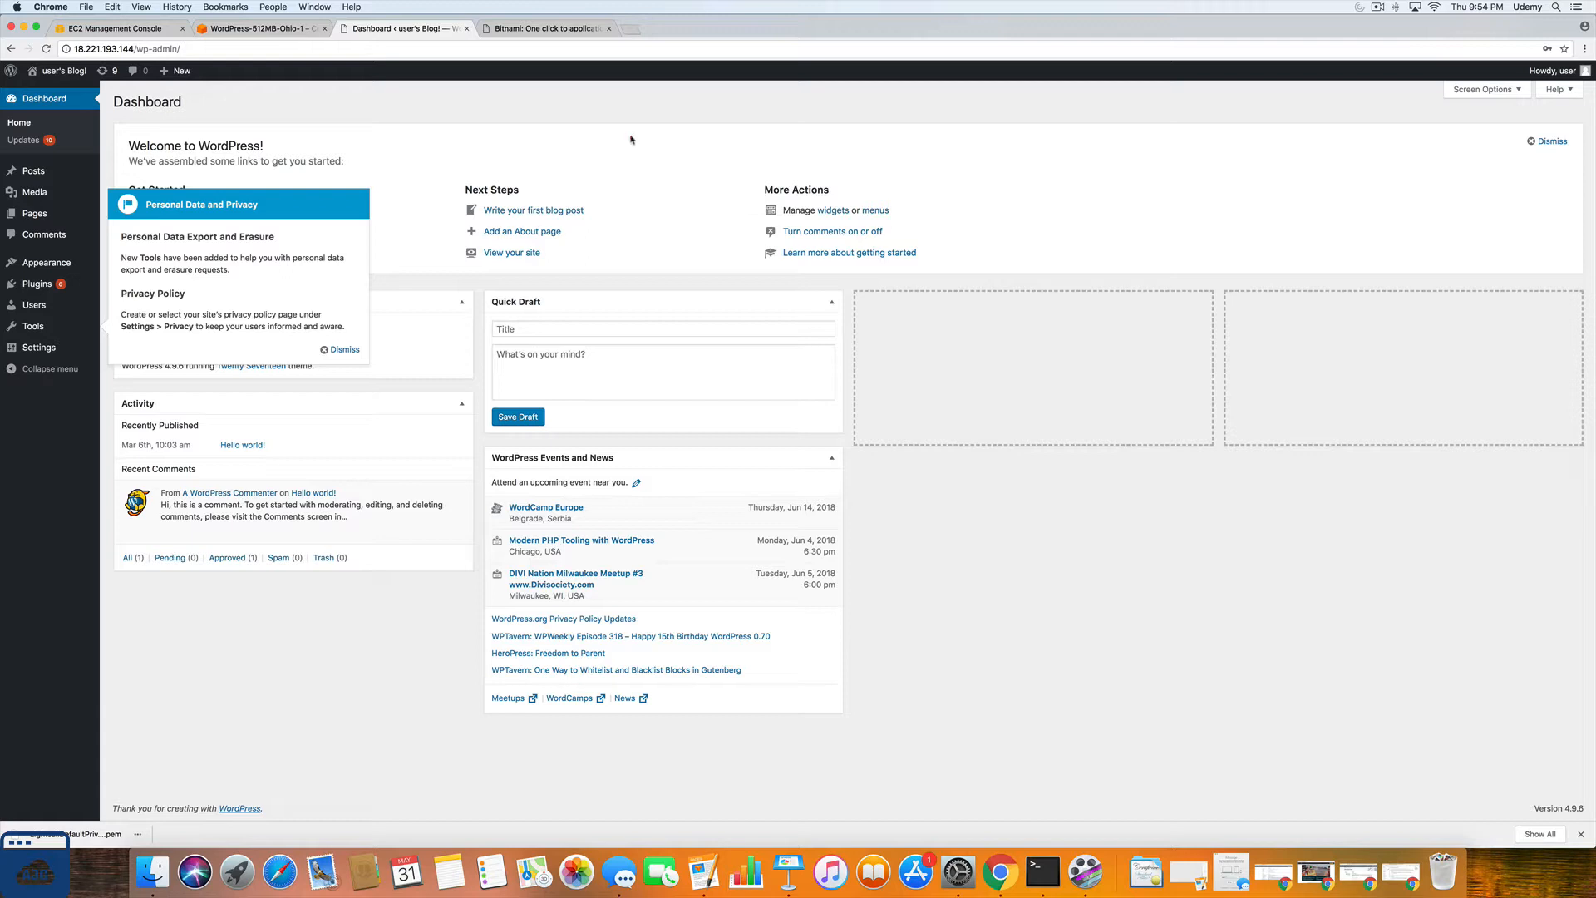
left_click(340, 349)
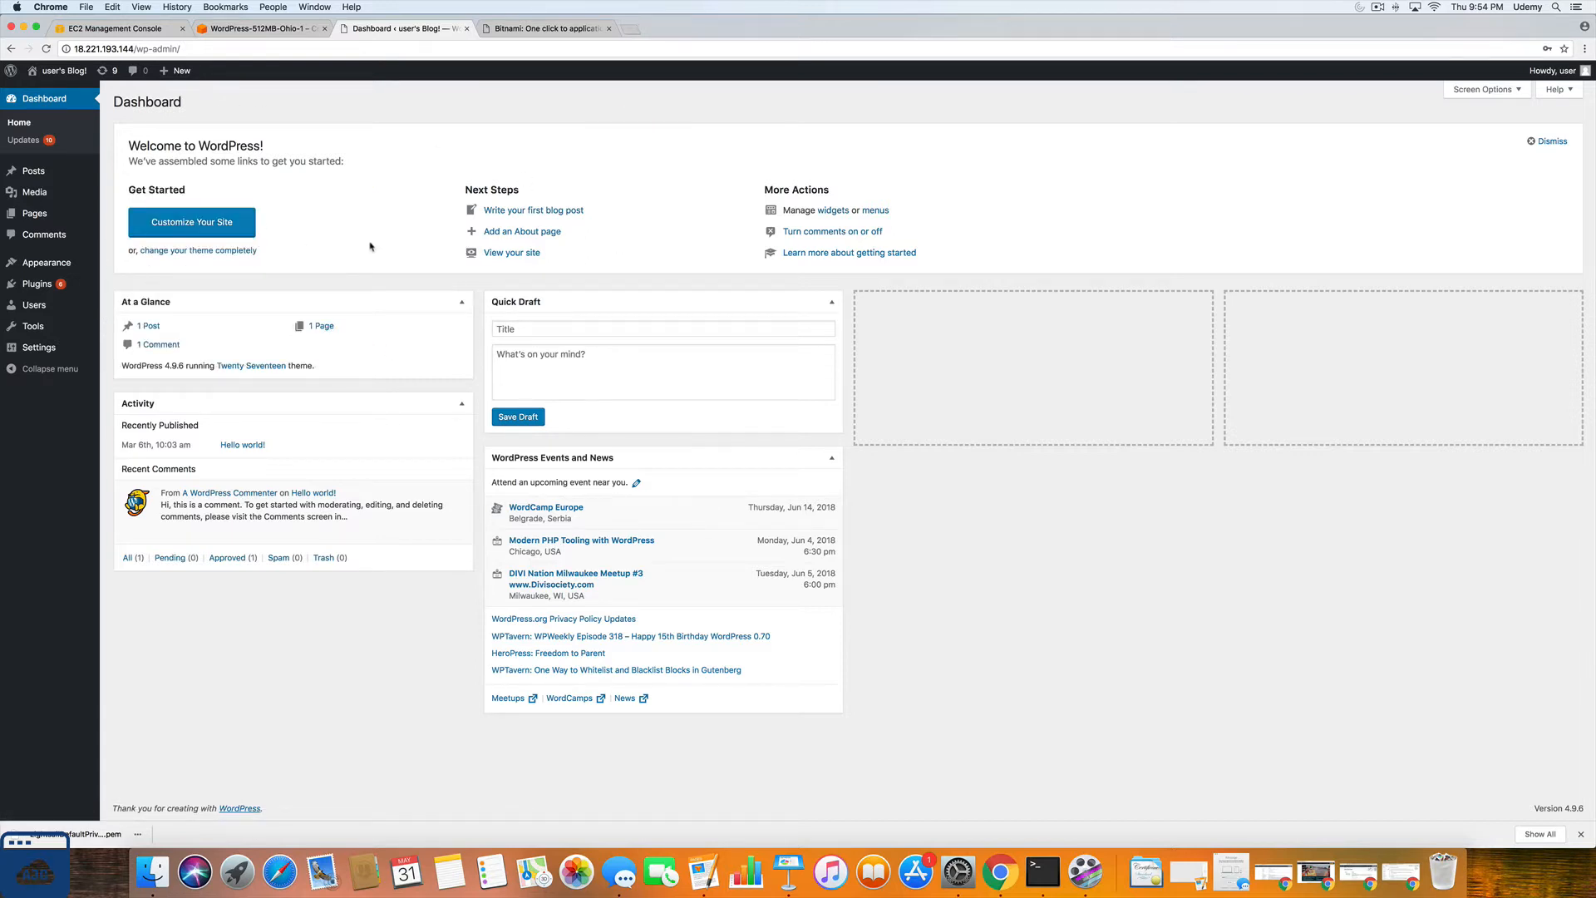
Step: Activate the Twenty Sixteen theme for the WordPress site
mouse_move(48, 263)
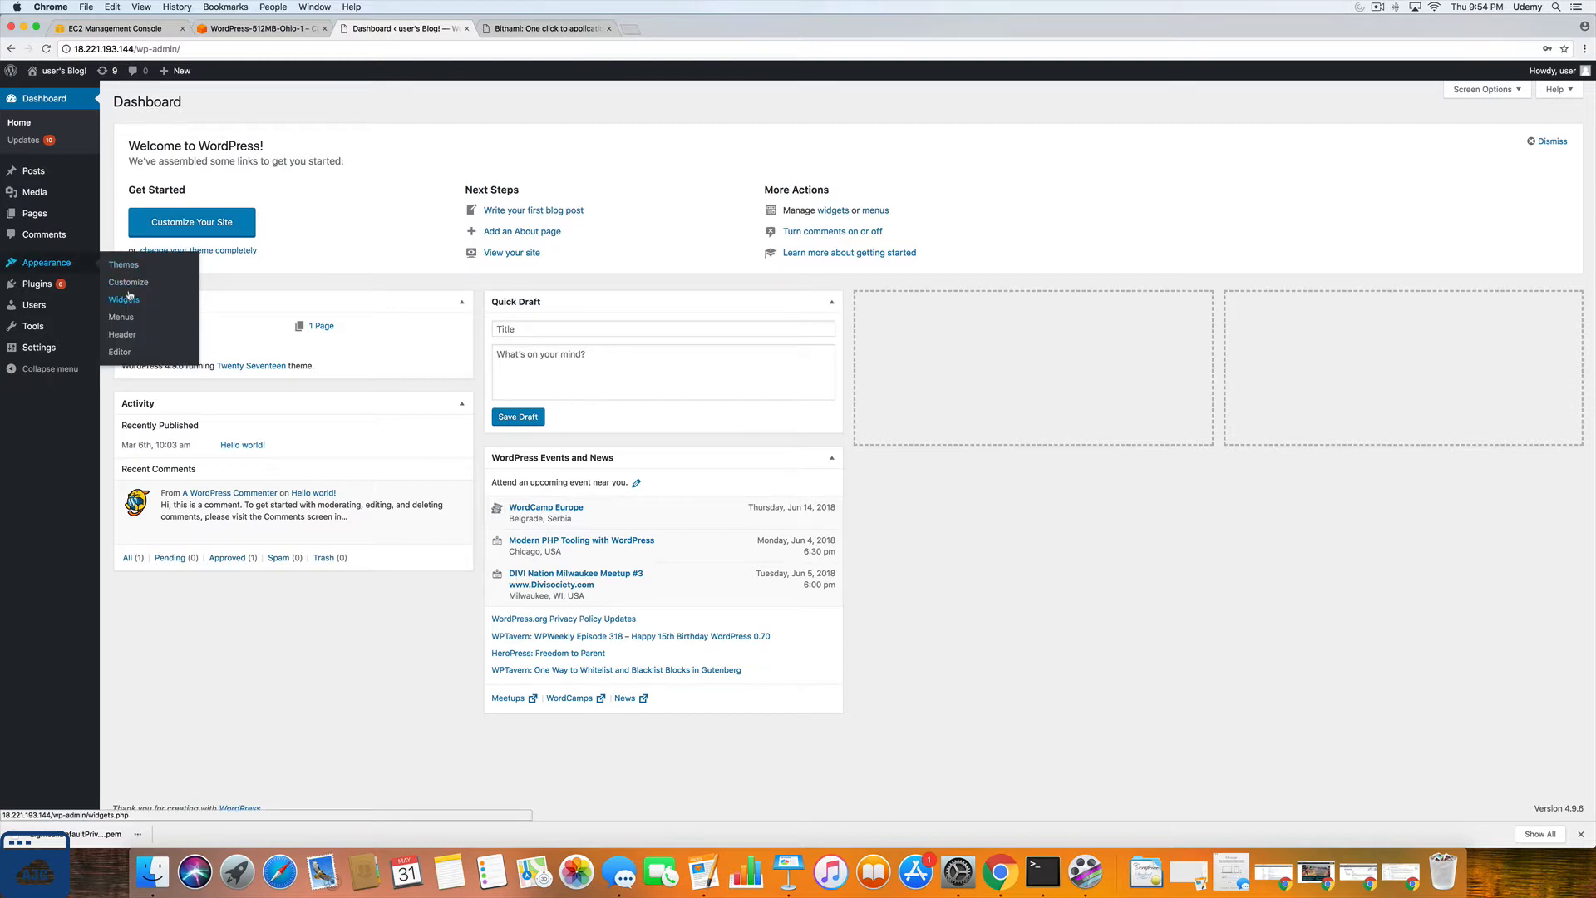
left_click(124, 265)
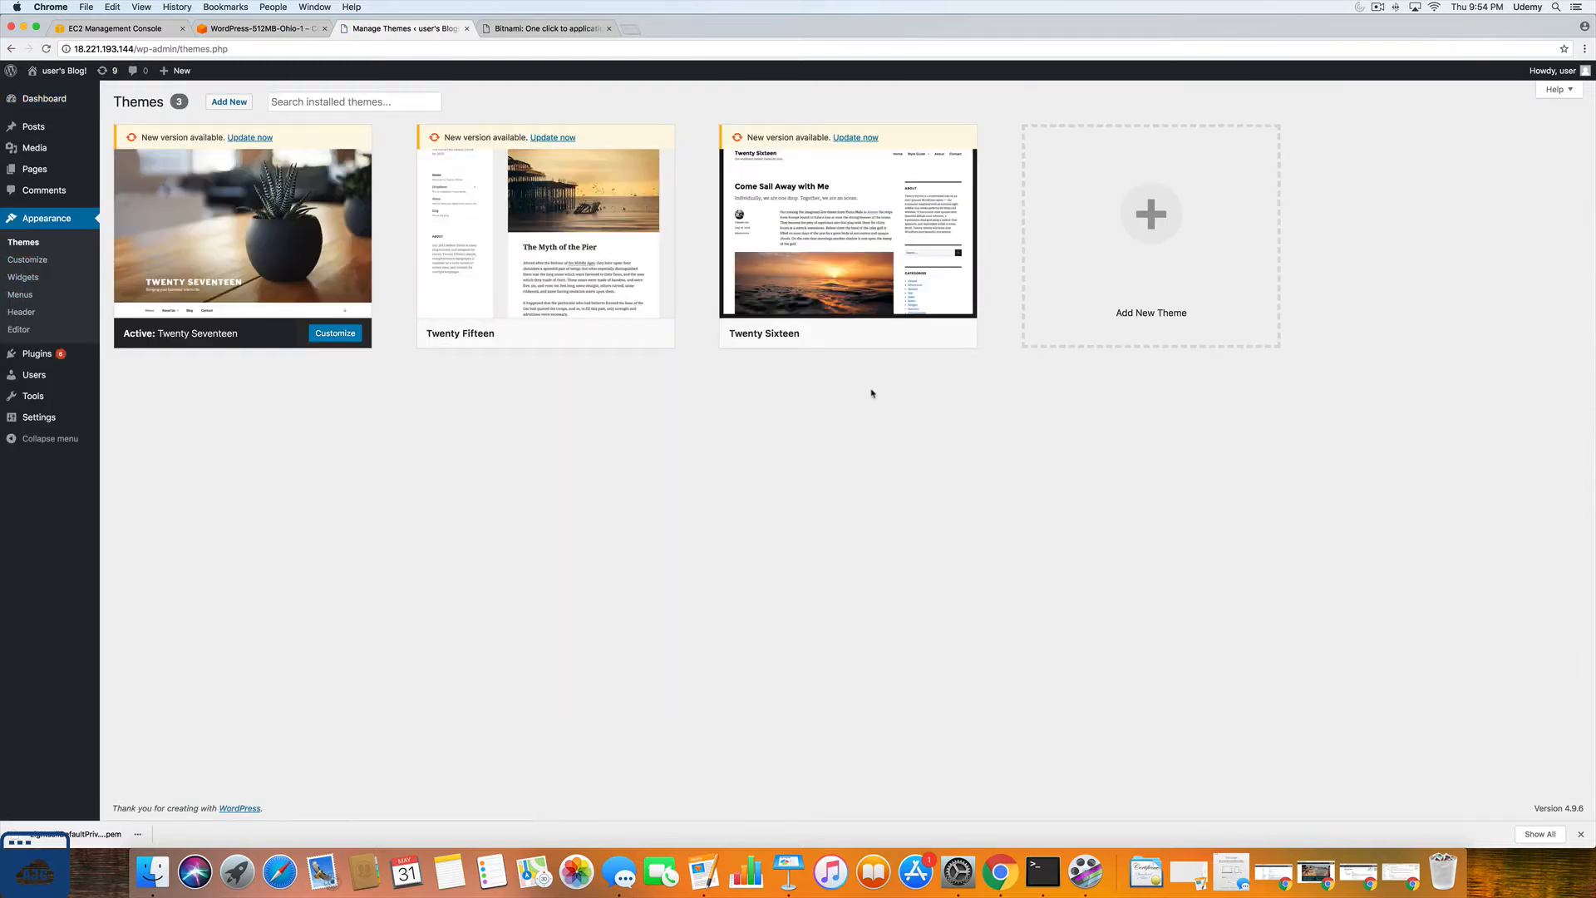
mouse_move(906, 265)
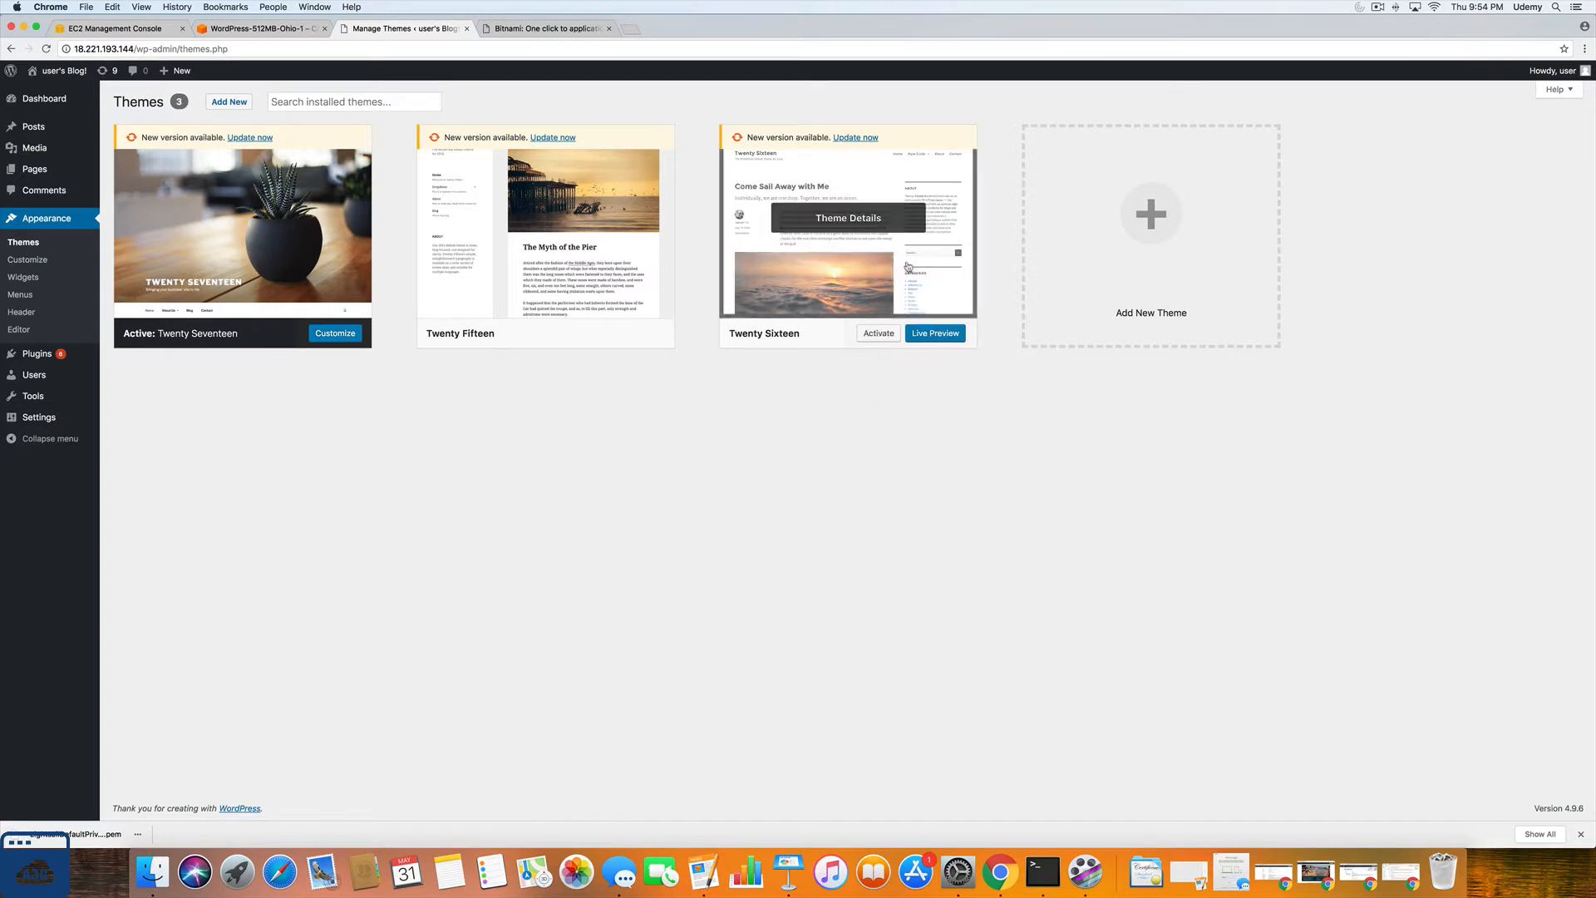
left_click(886, 334)
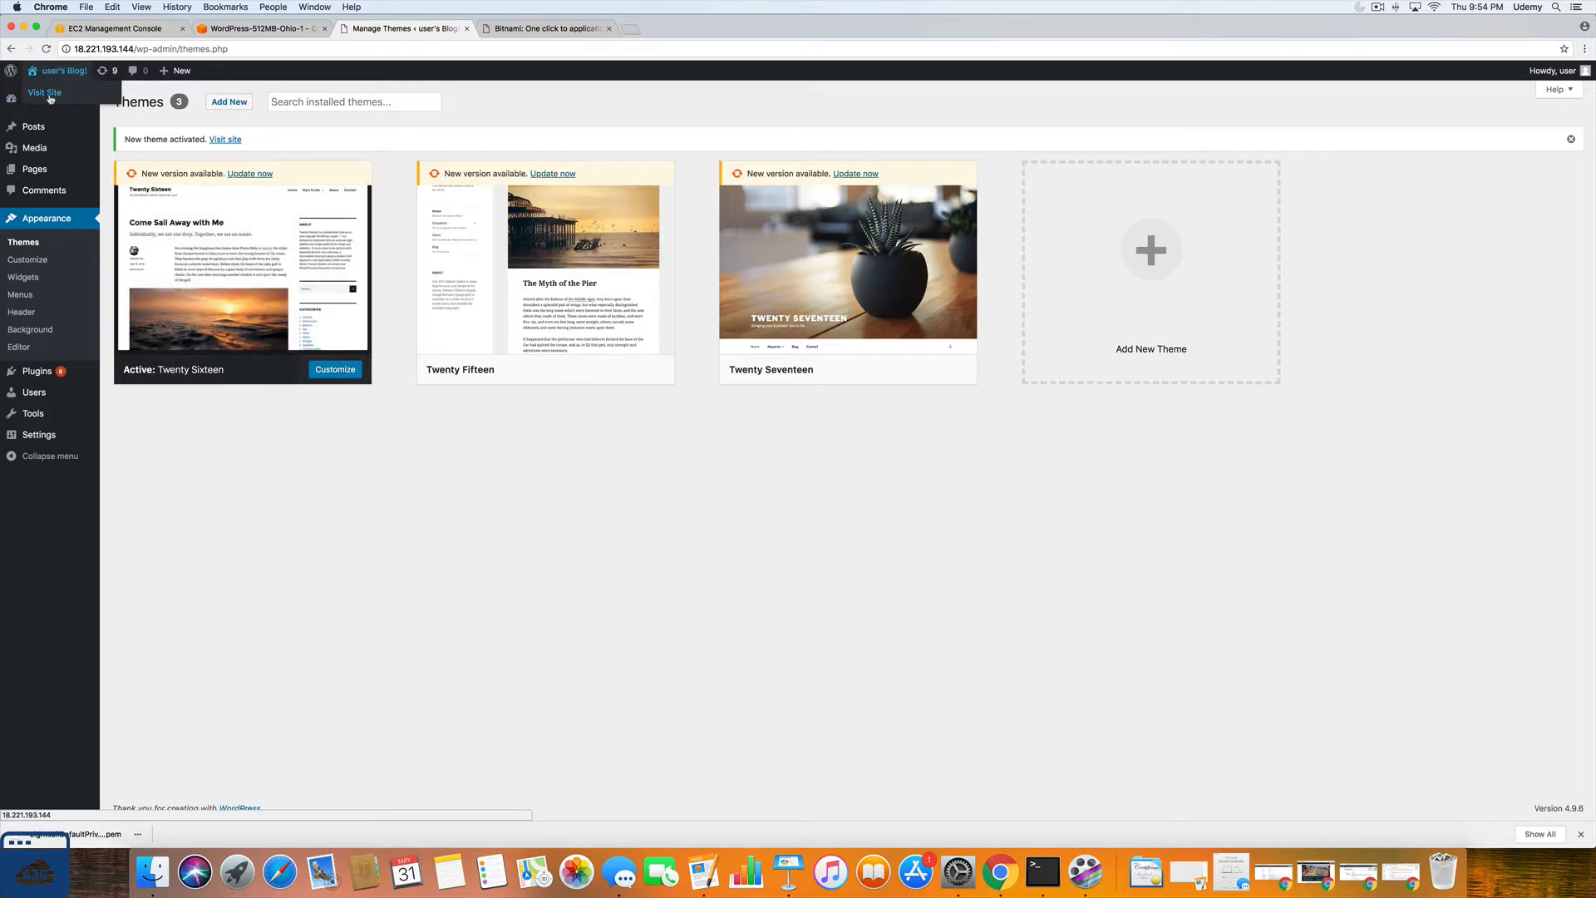
Step: Open the public blog site in a new tab and view it with the activated theme
right_click(48, 93)
left_click(68, 101)
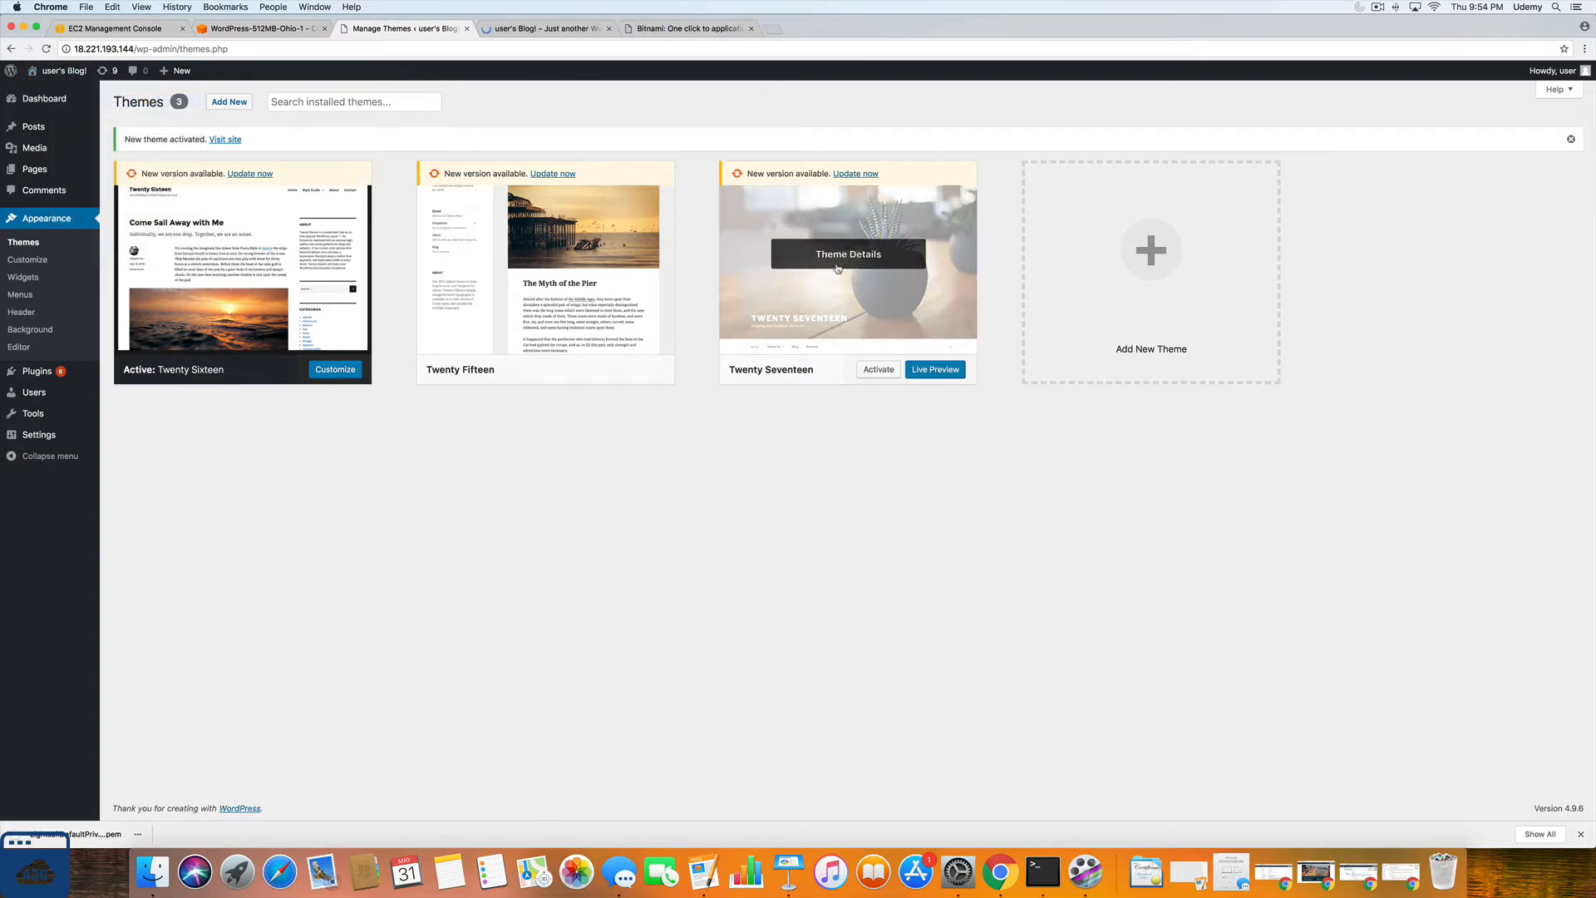
left_click(530, 30)
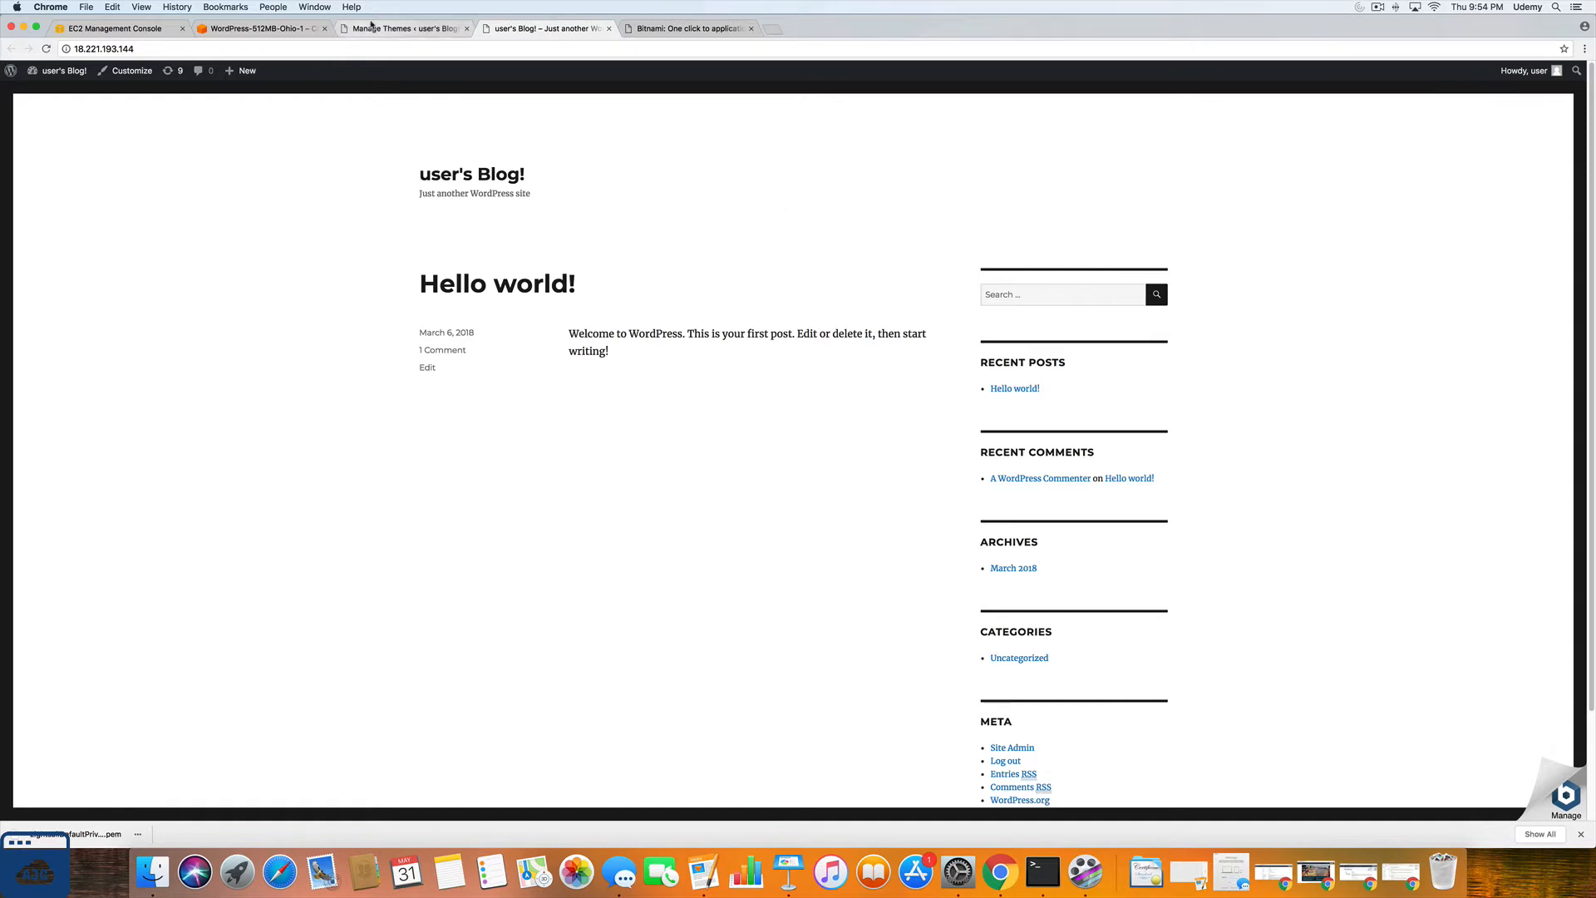
Step: Close the SSH terminal window and the Bitnami page
left_click(370, 27)
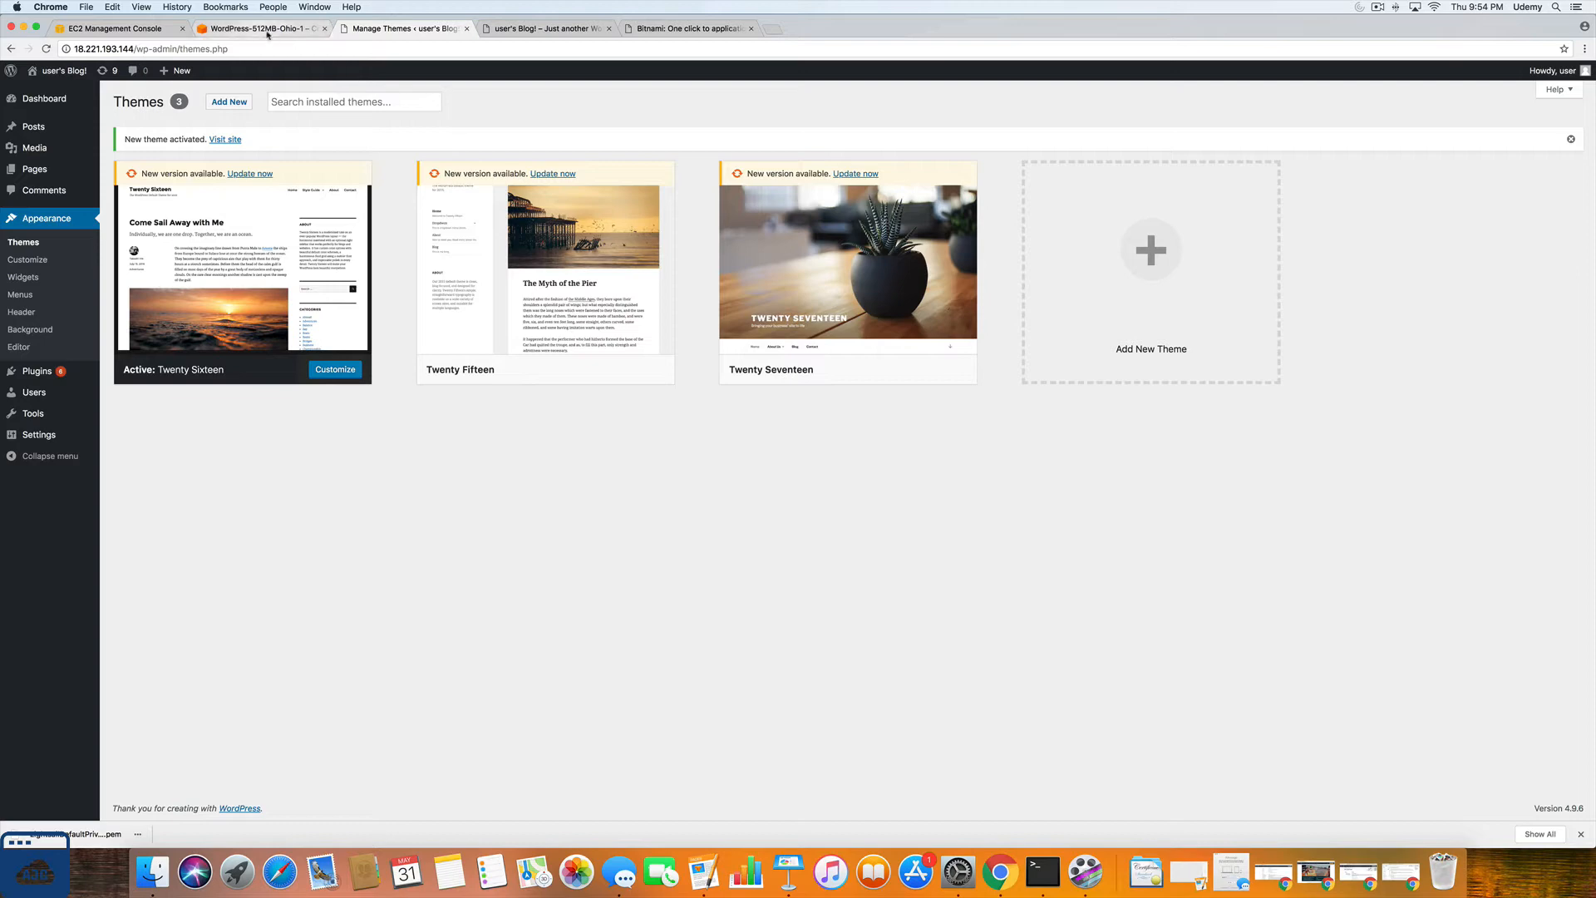
left_click_drag(0, 189, 405, 147)
left_click(321, 144)
left_click(273, 28)
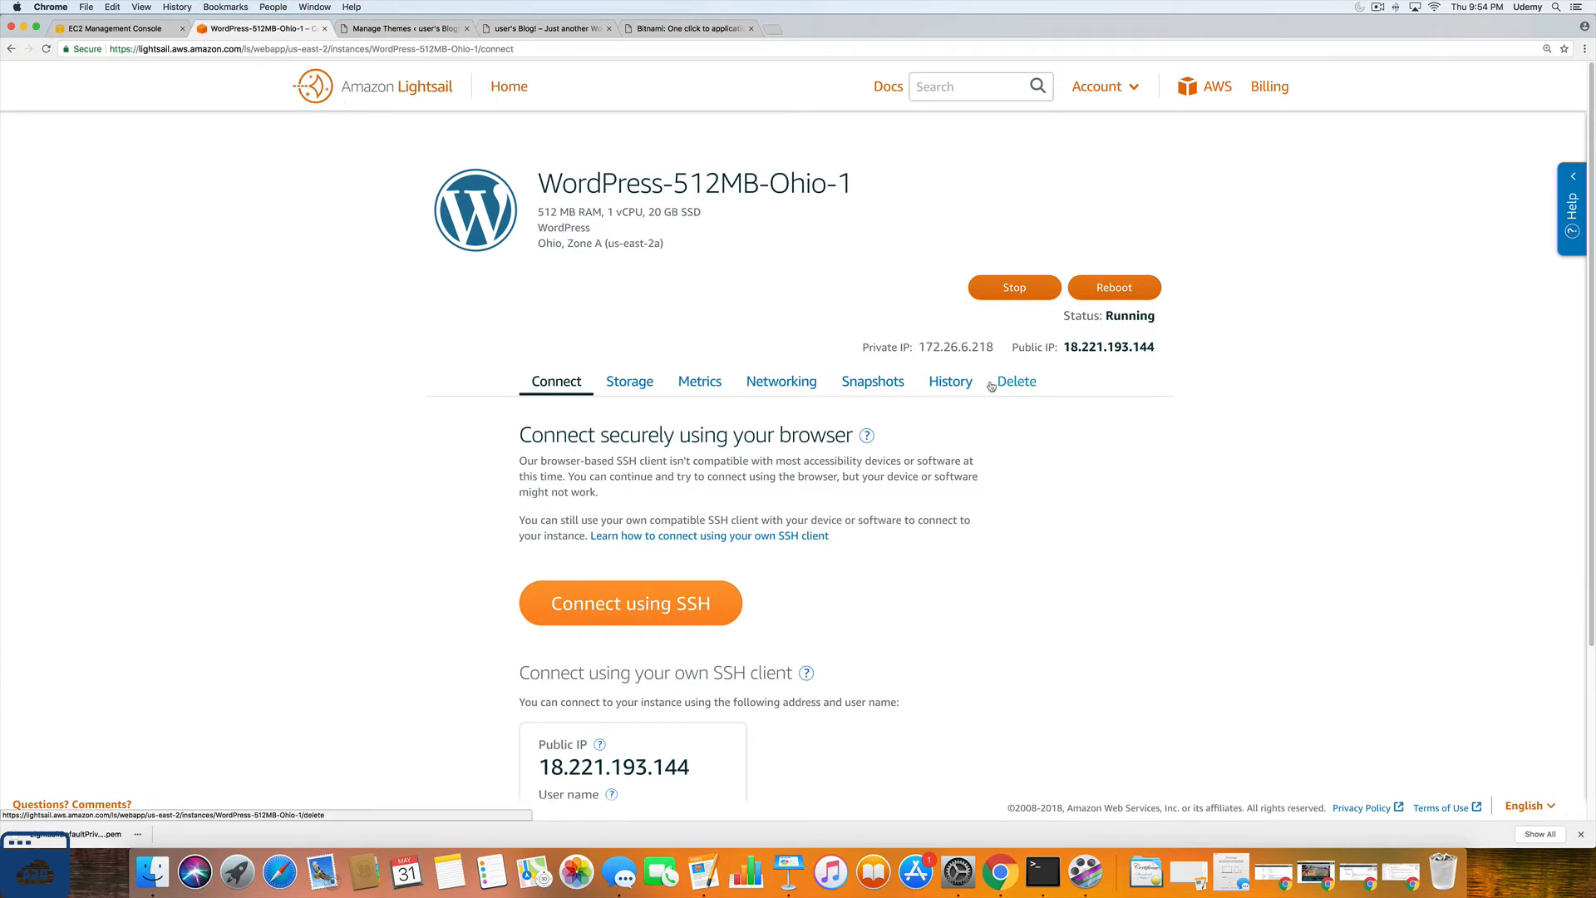
left_click(412, 32)
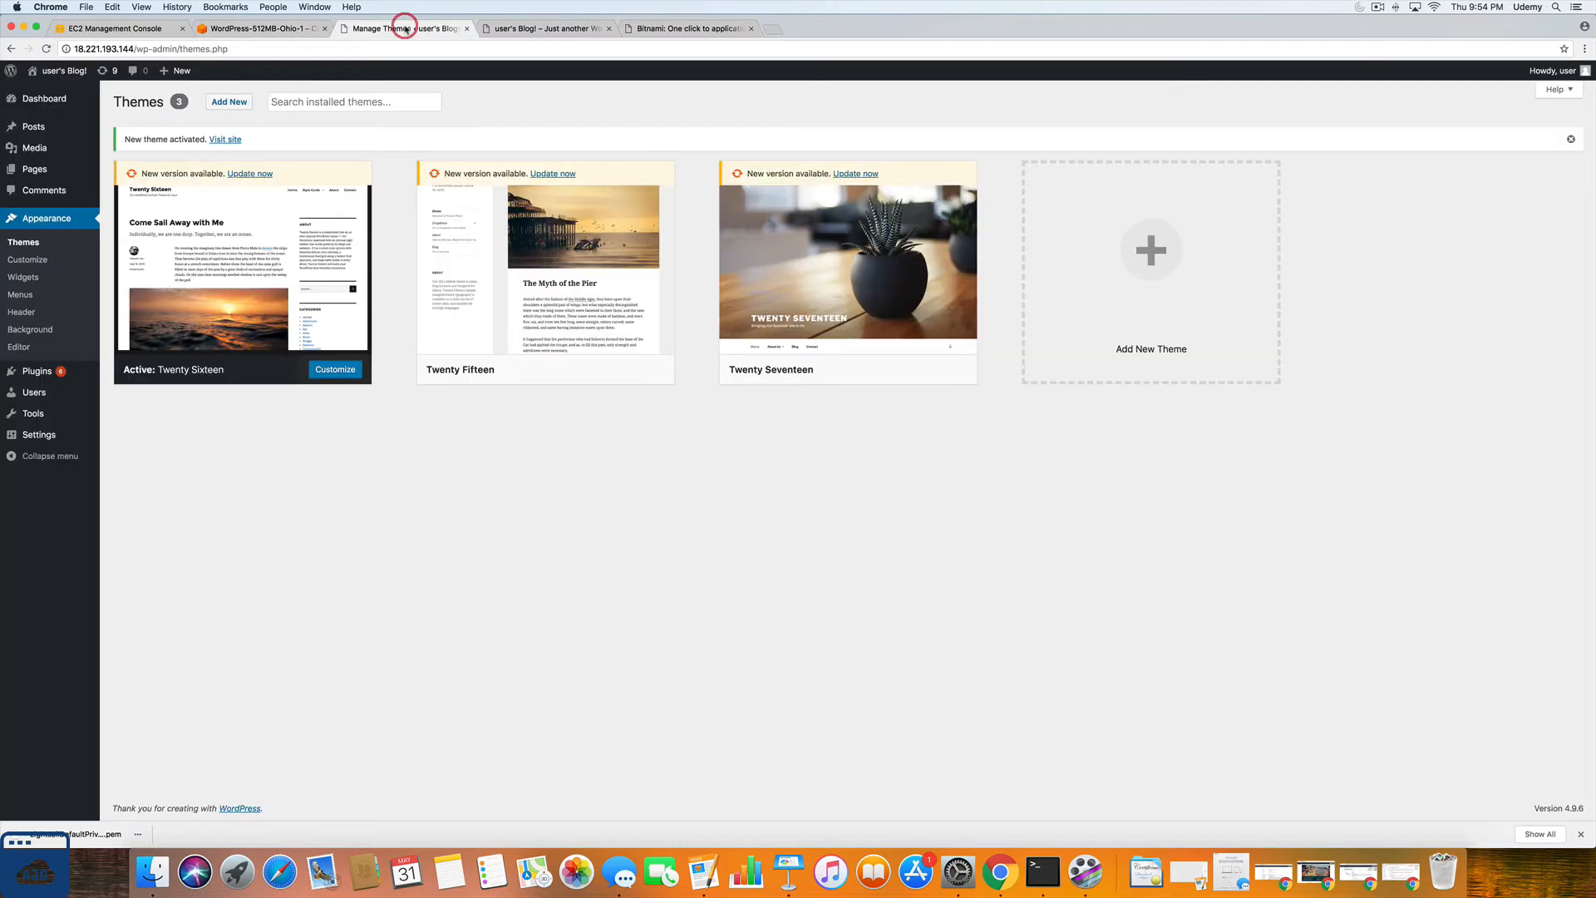
left_click(515, 30)
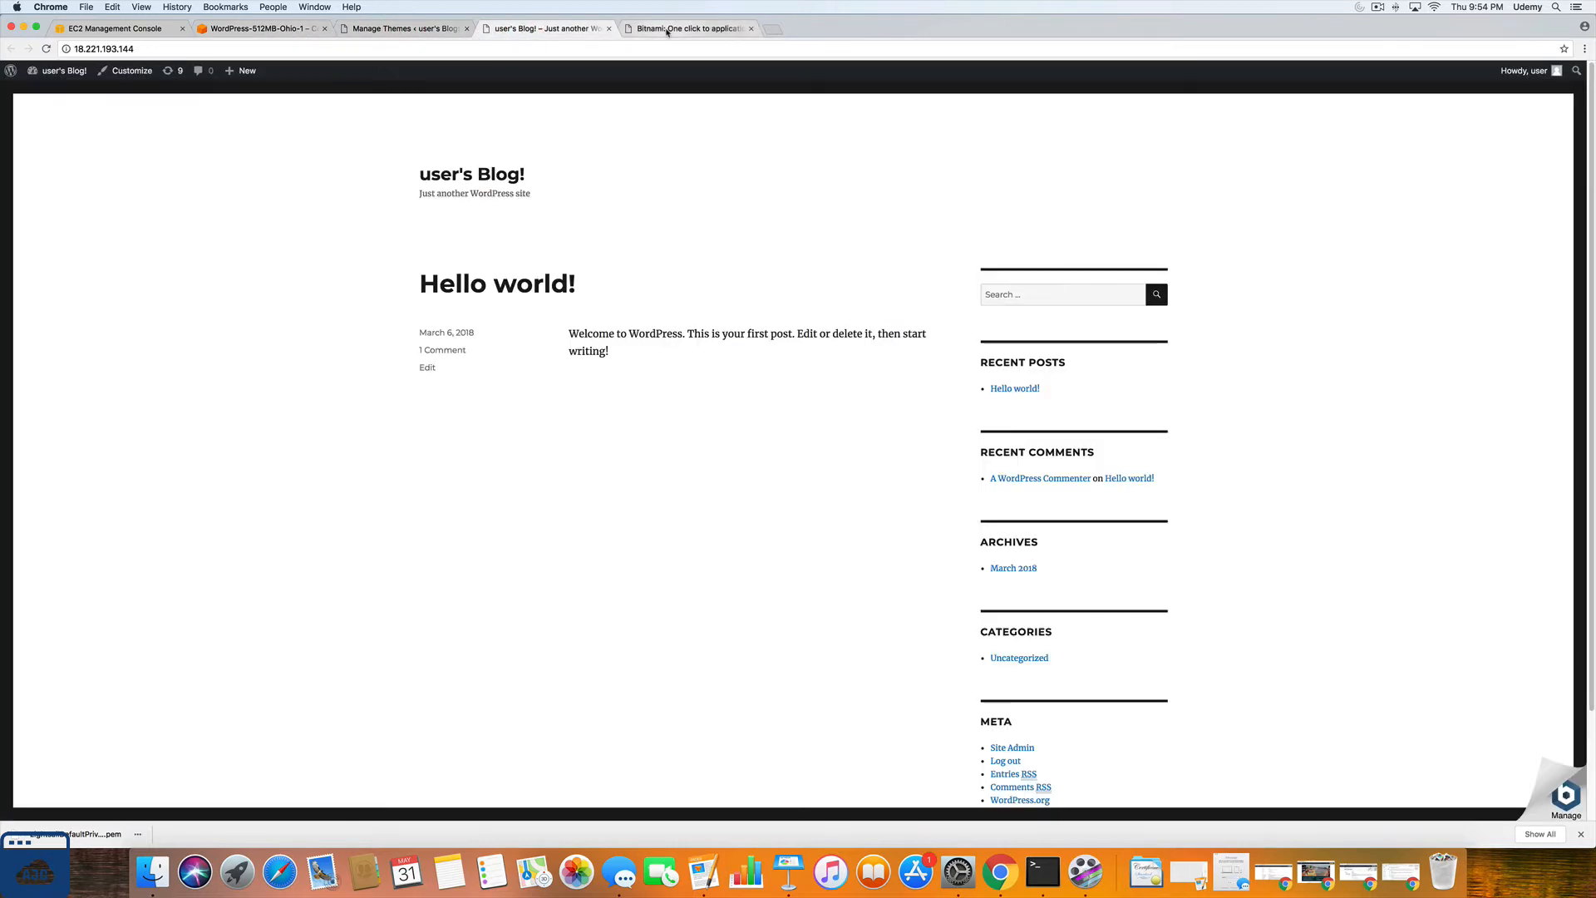
left_click(751, 29)
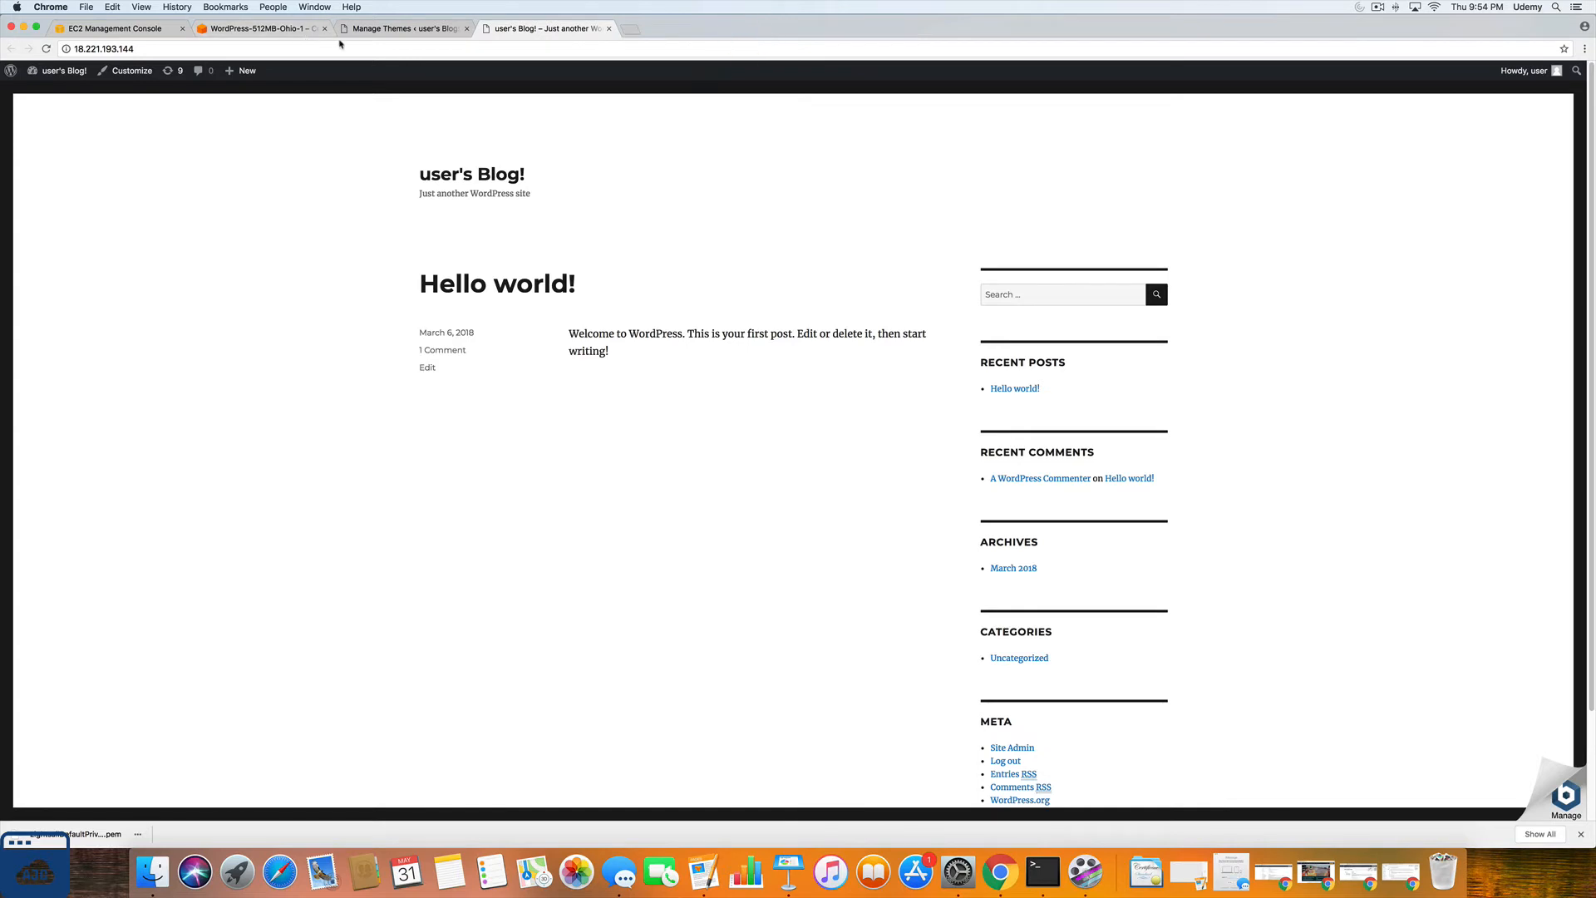
left_click(262, 29)
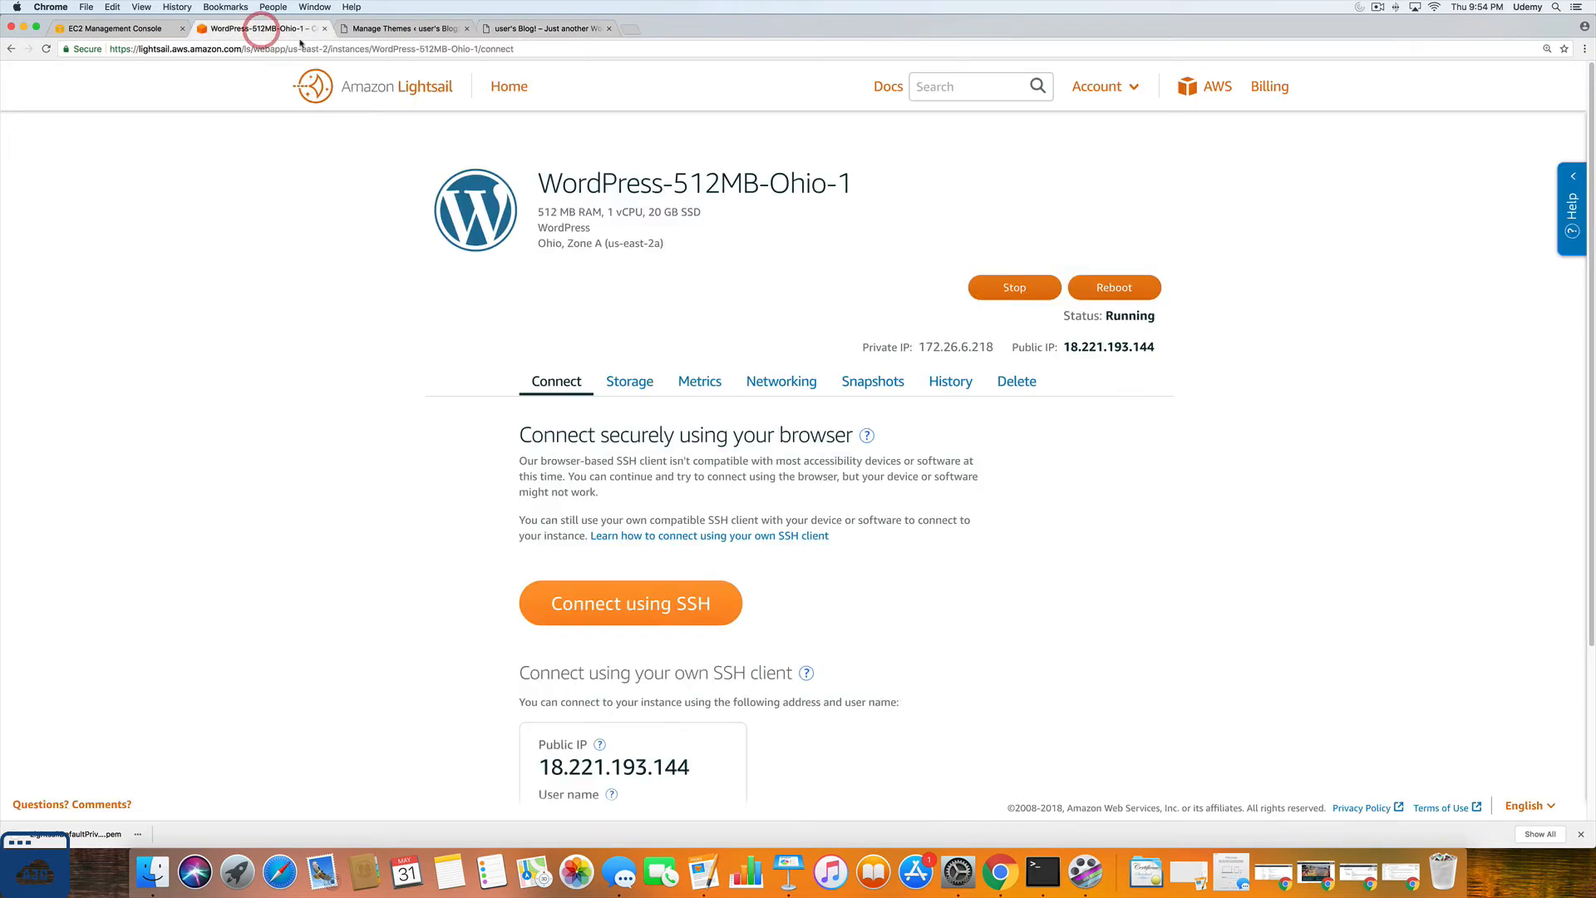
left_click(1151, 497)
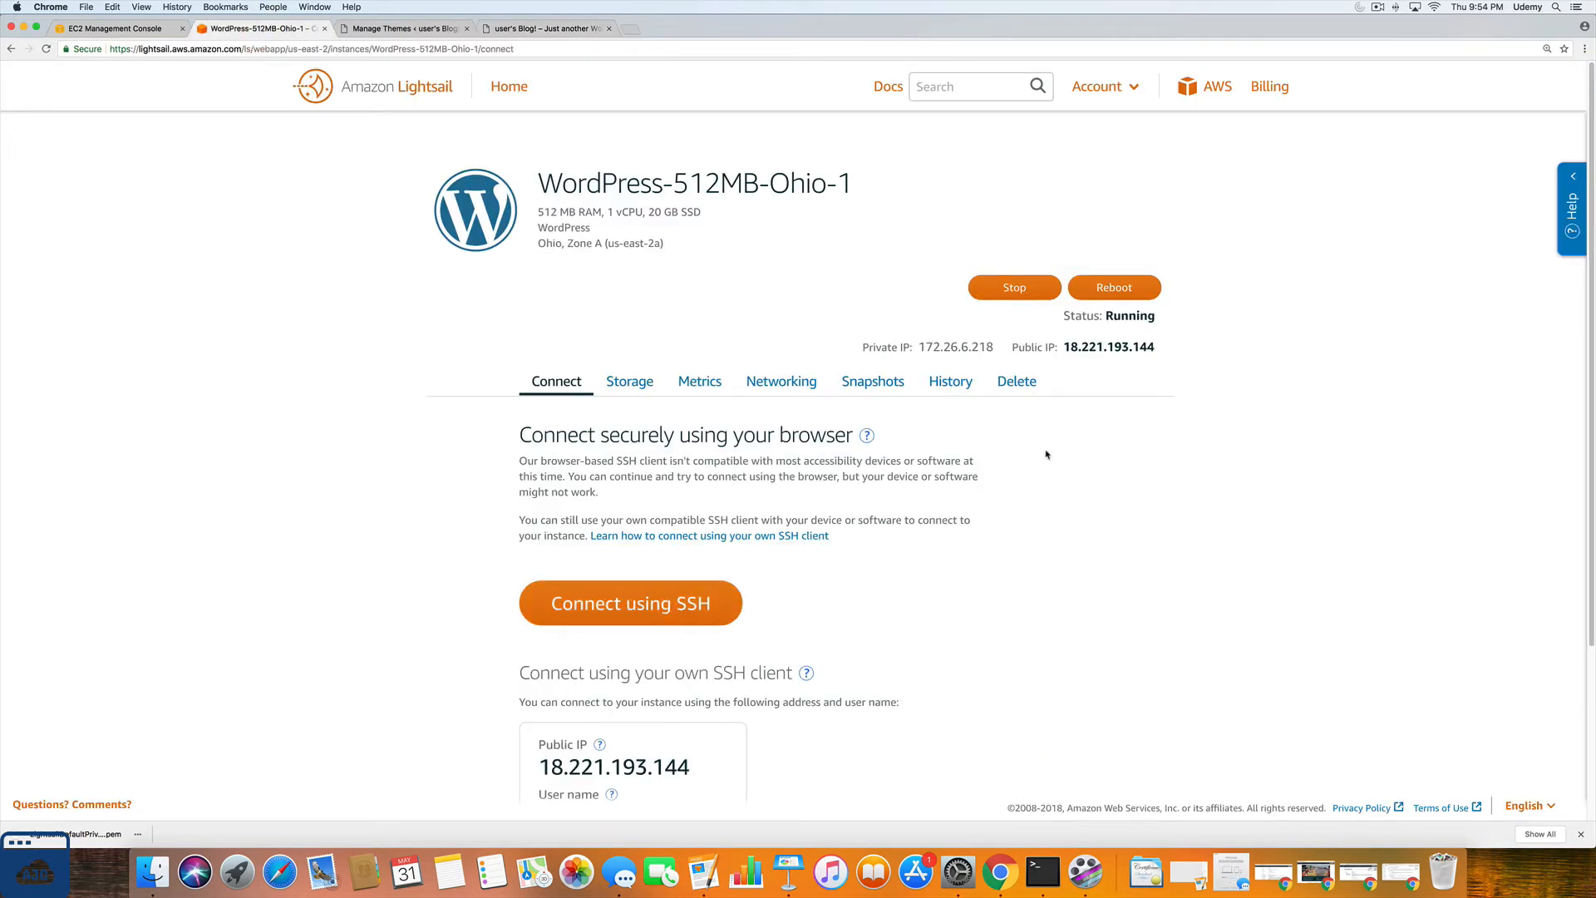
left_click(1017, 381)
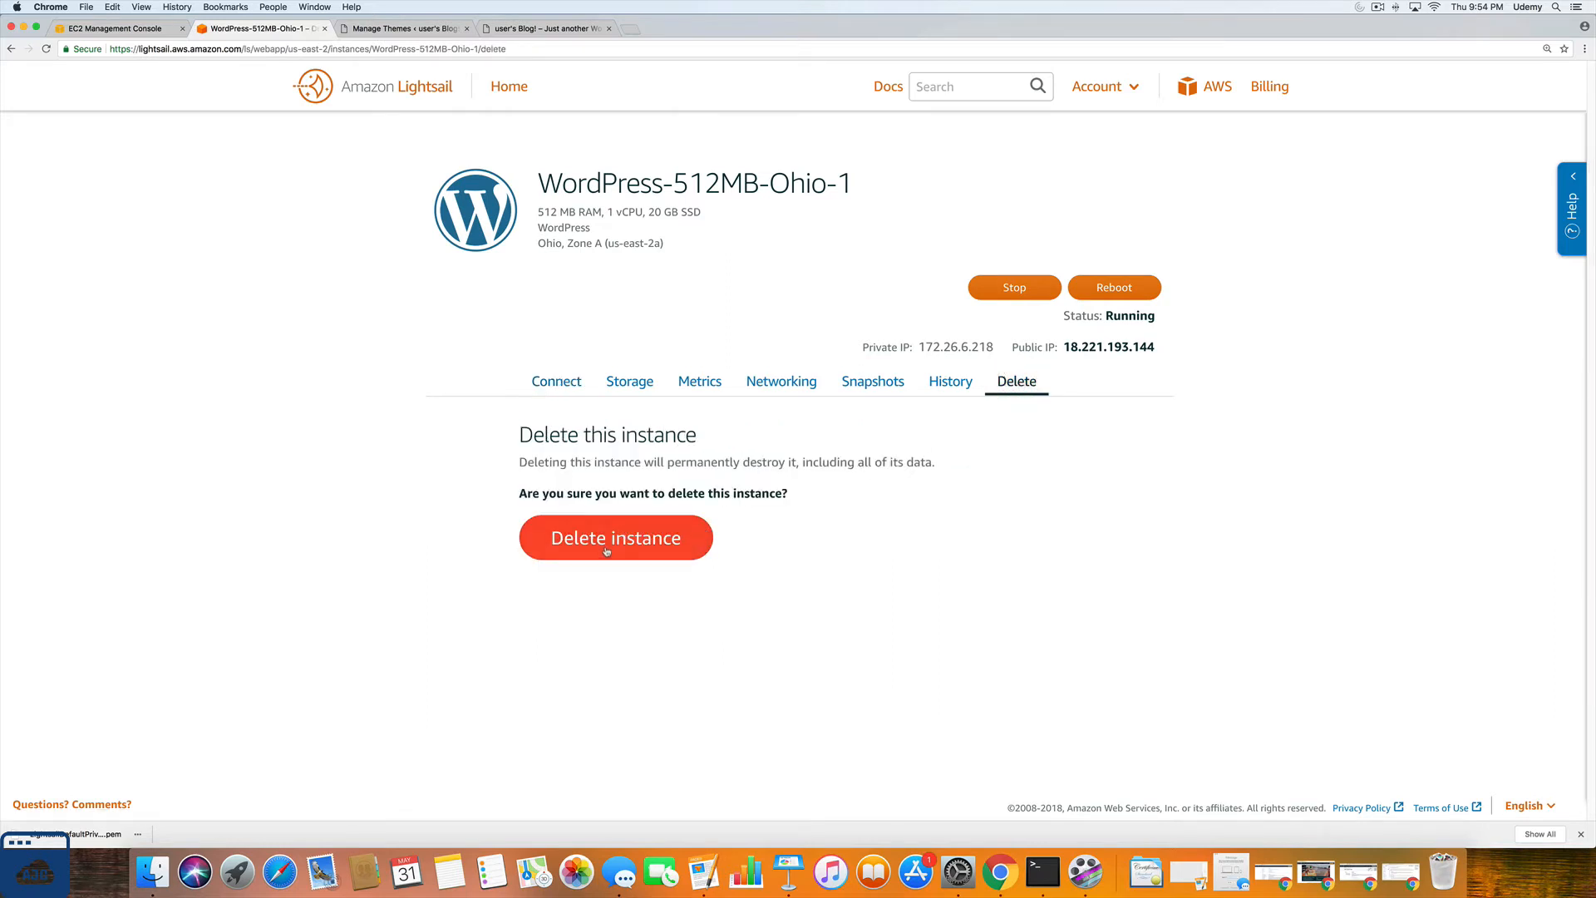
left_click(875, 382)
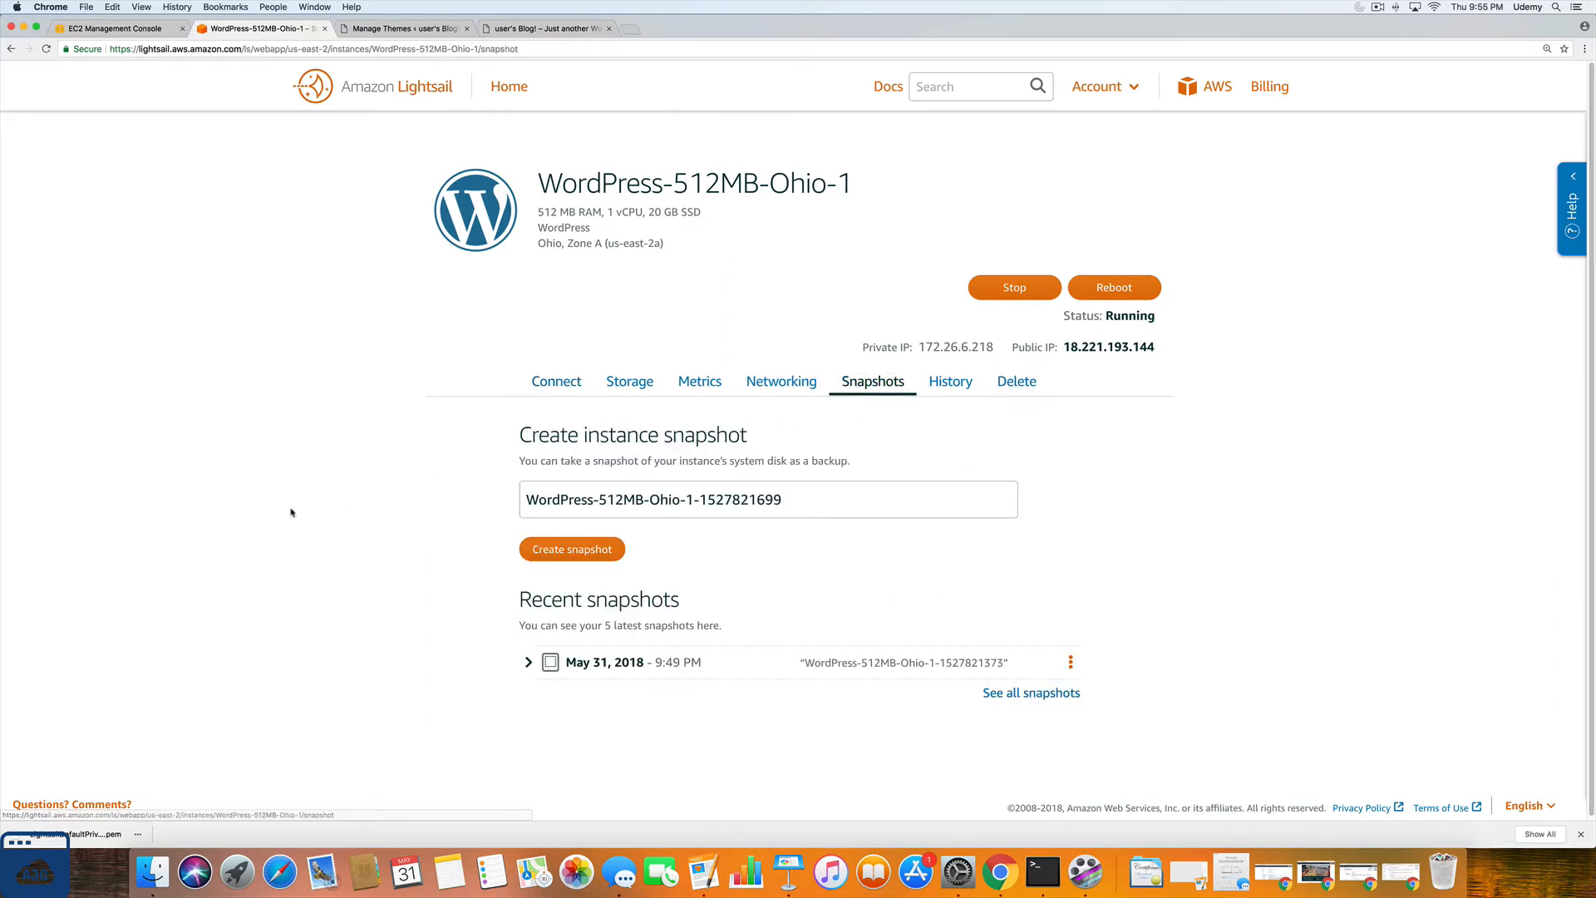
left_click(528, 662)
left_click(527, 663)
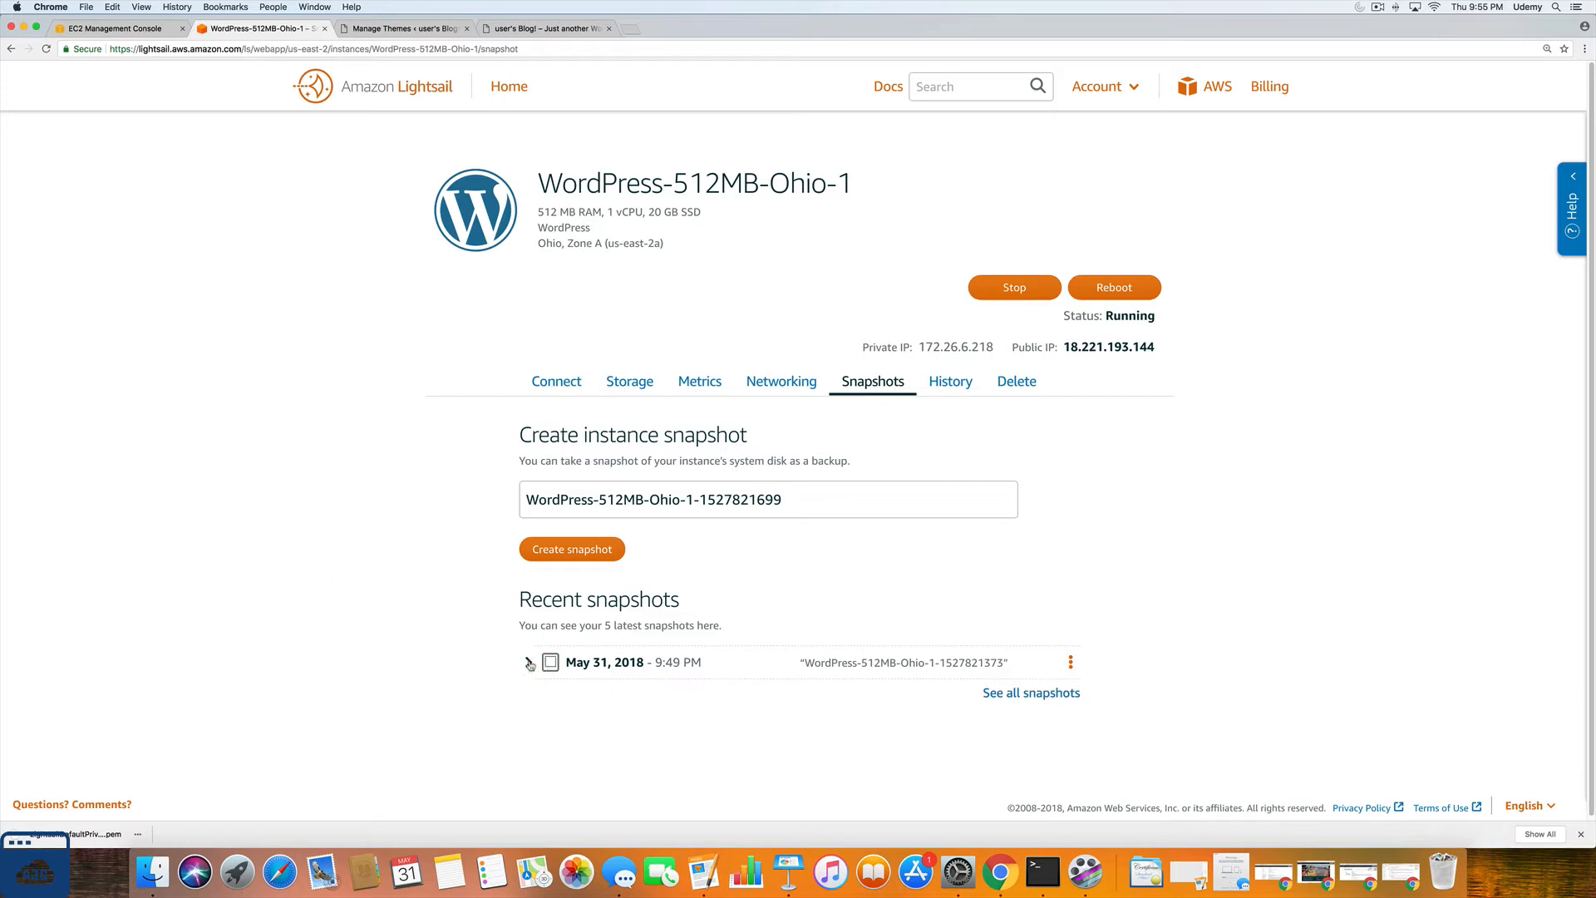
left_click(527, 662)
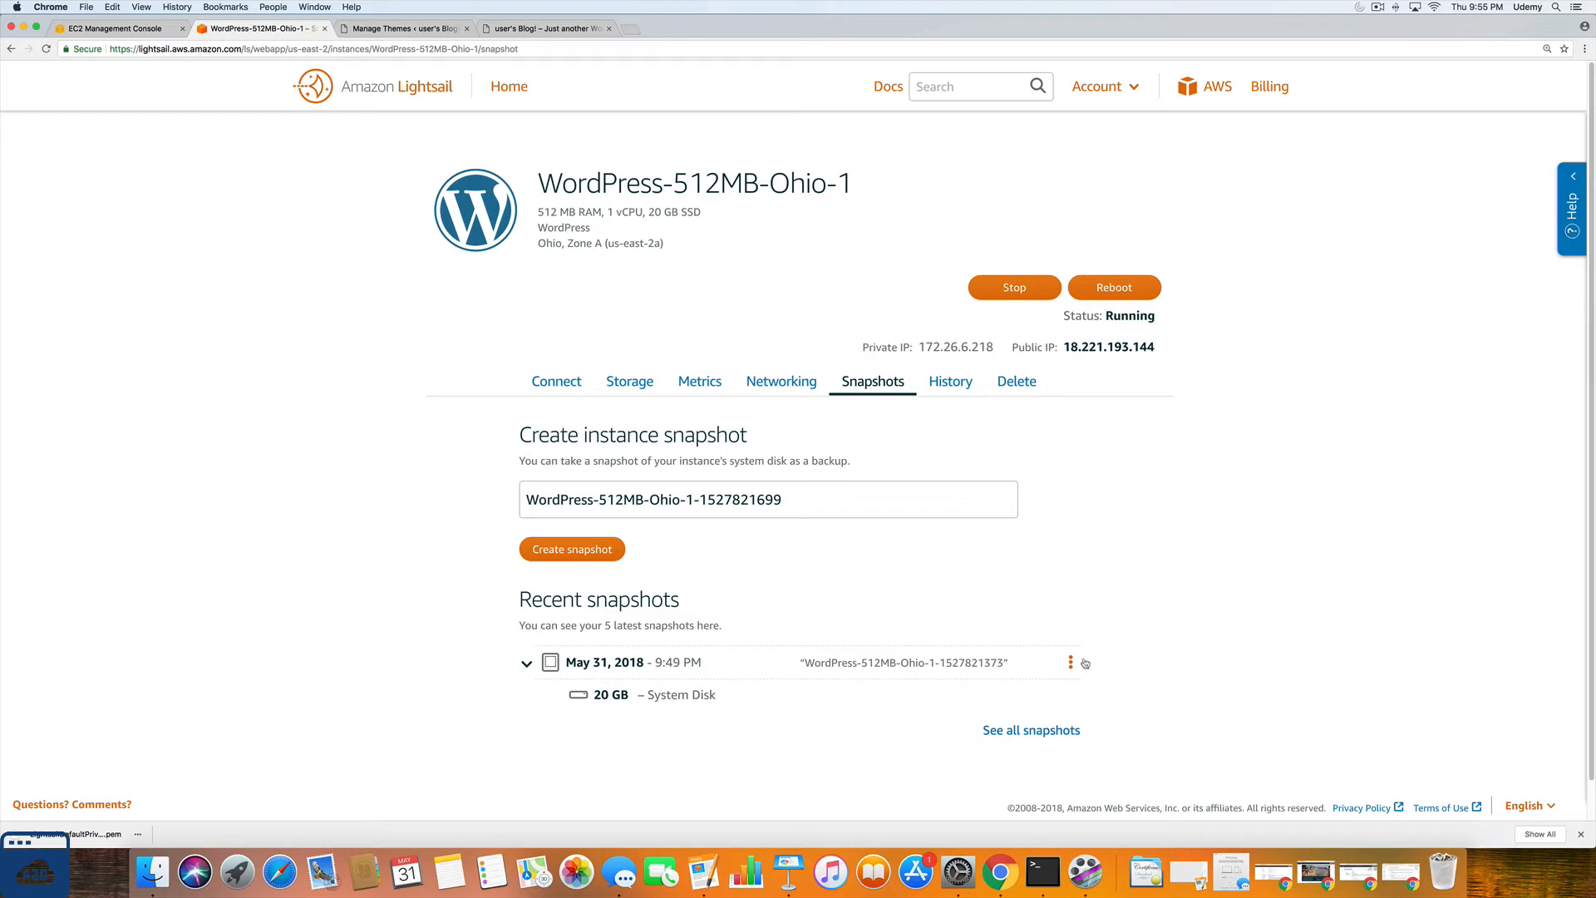
left_click(1071, 662)
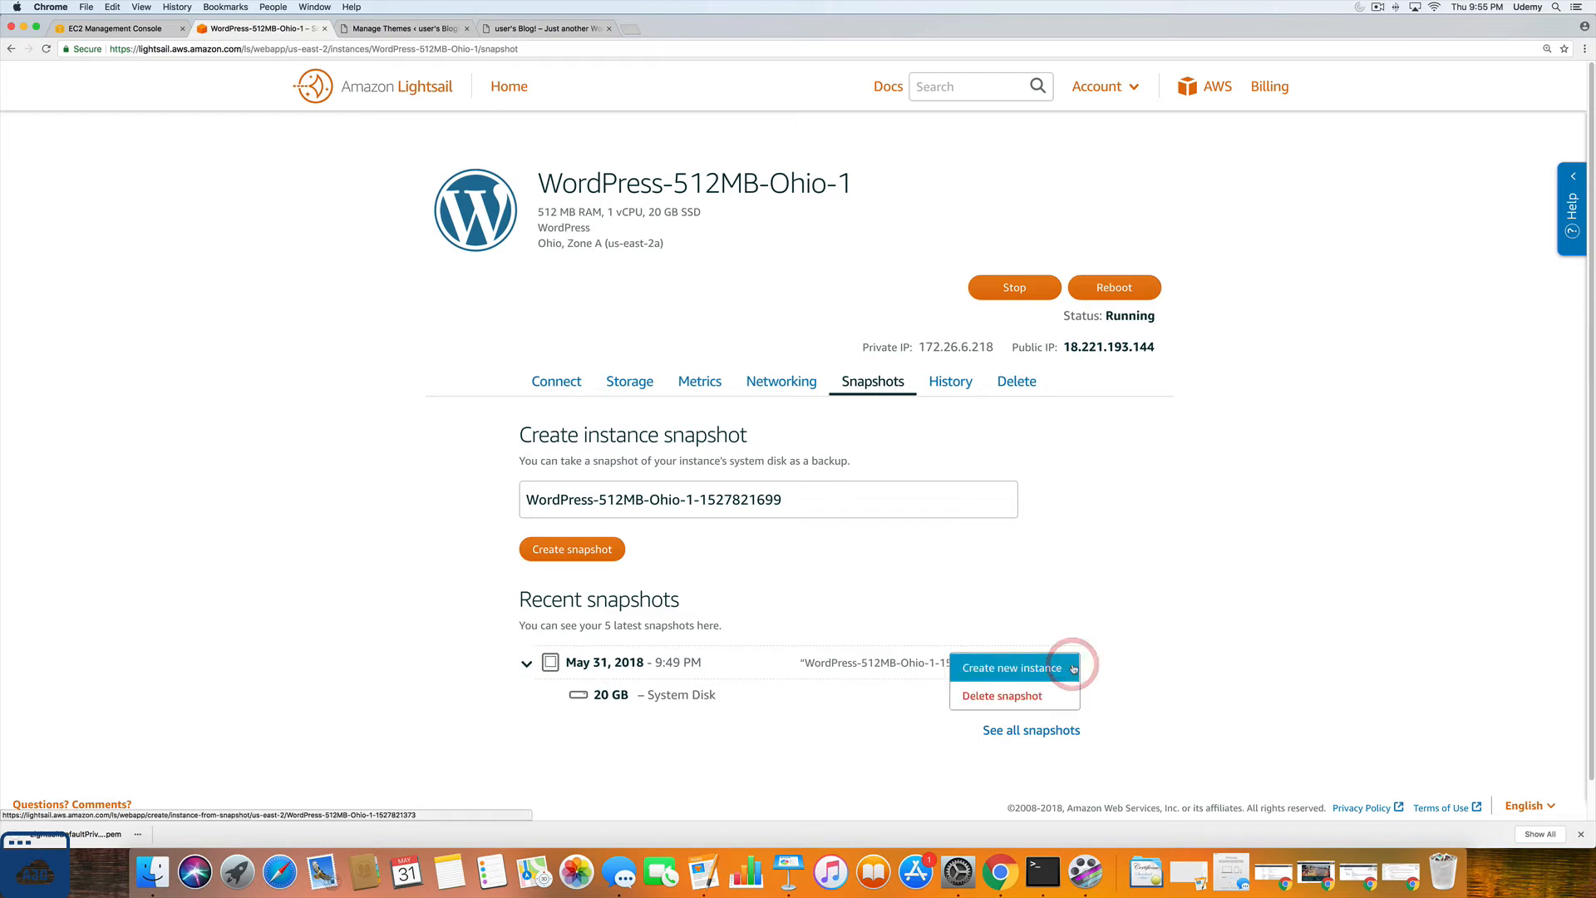
left_click(1003, 697)
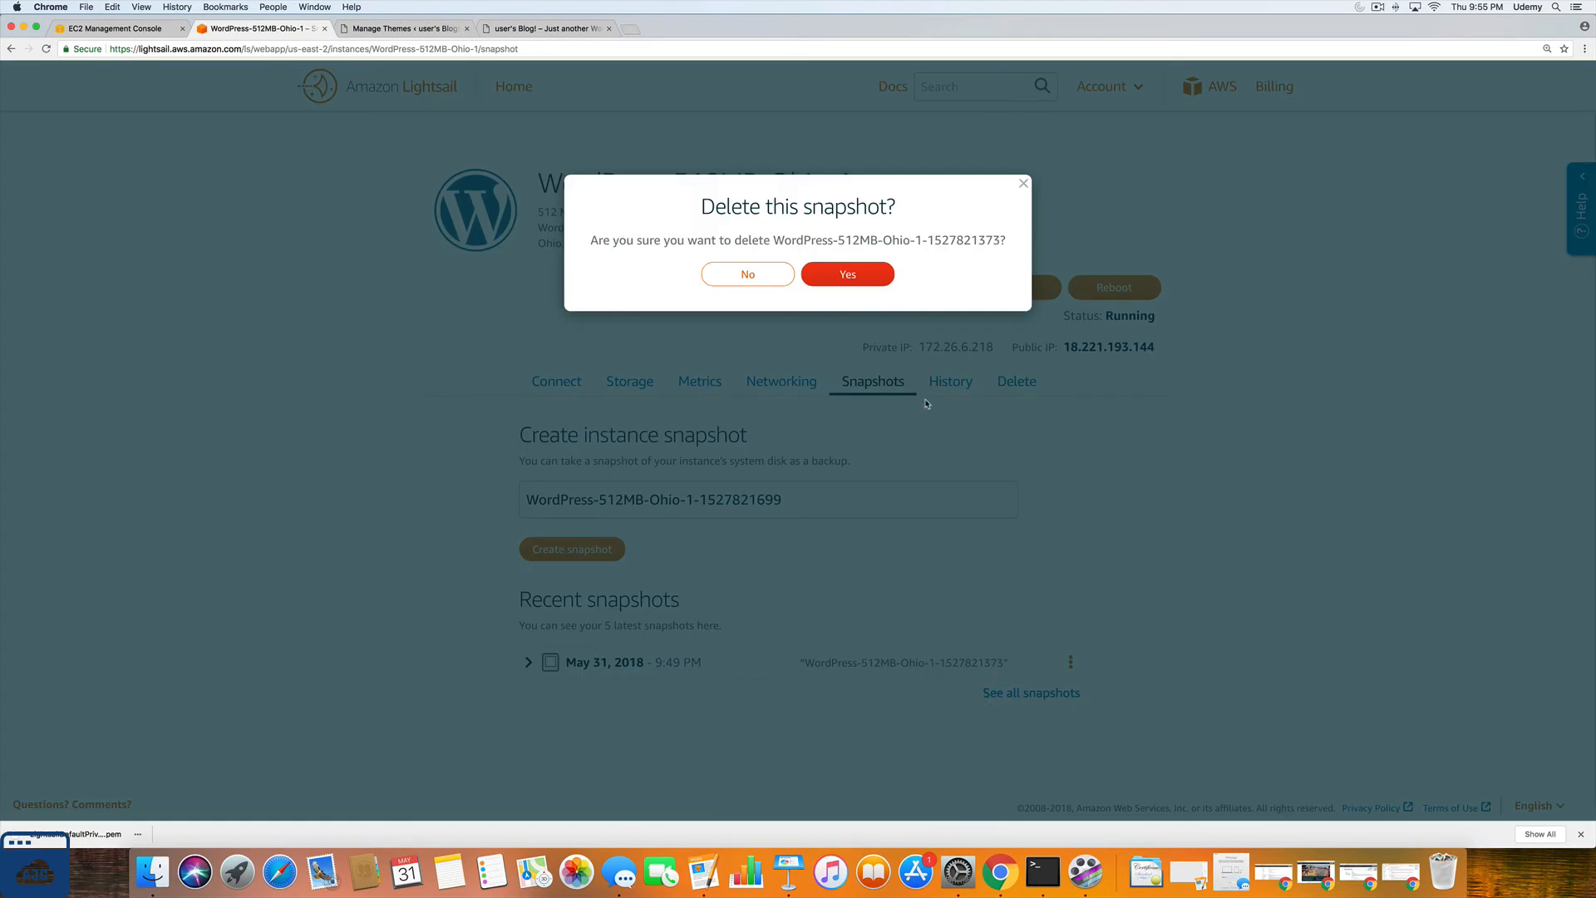
left_click(850, 279)
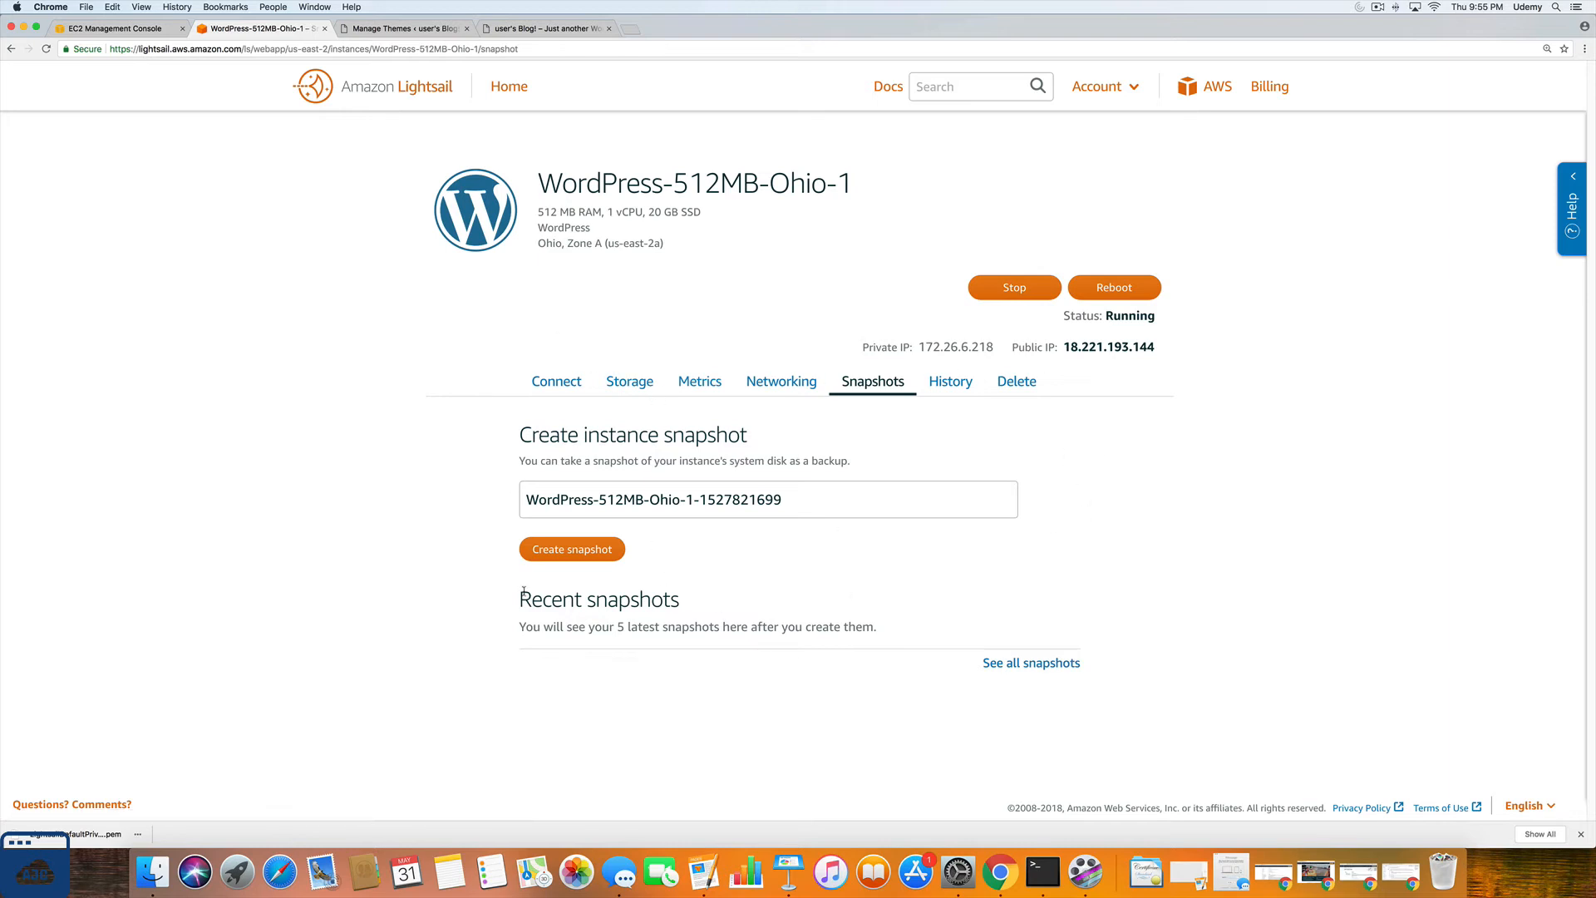
Step: Permanently delete the WordPress-512MB-Ohio-1 instance
left_click(1025, 384)
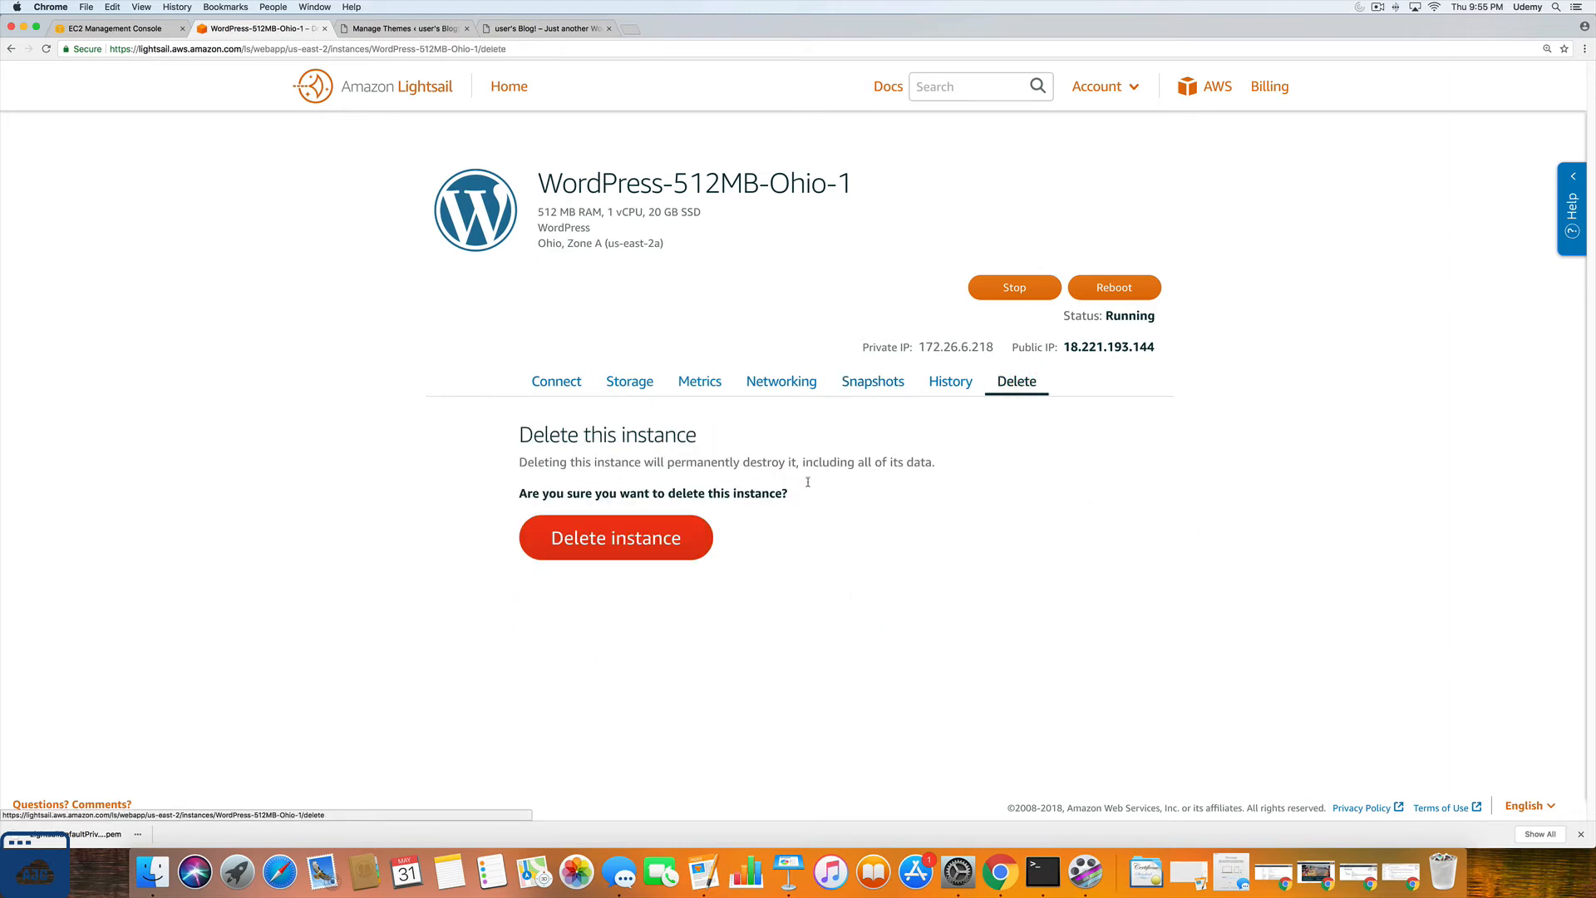
left_click(631, 545)
left_click(869, 299)
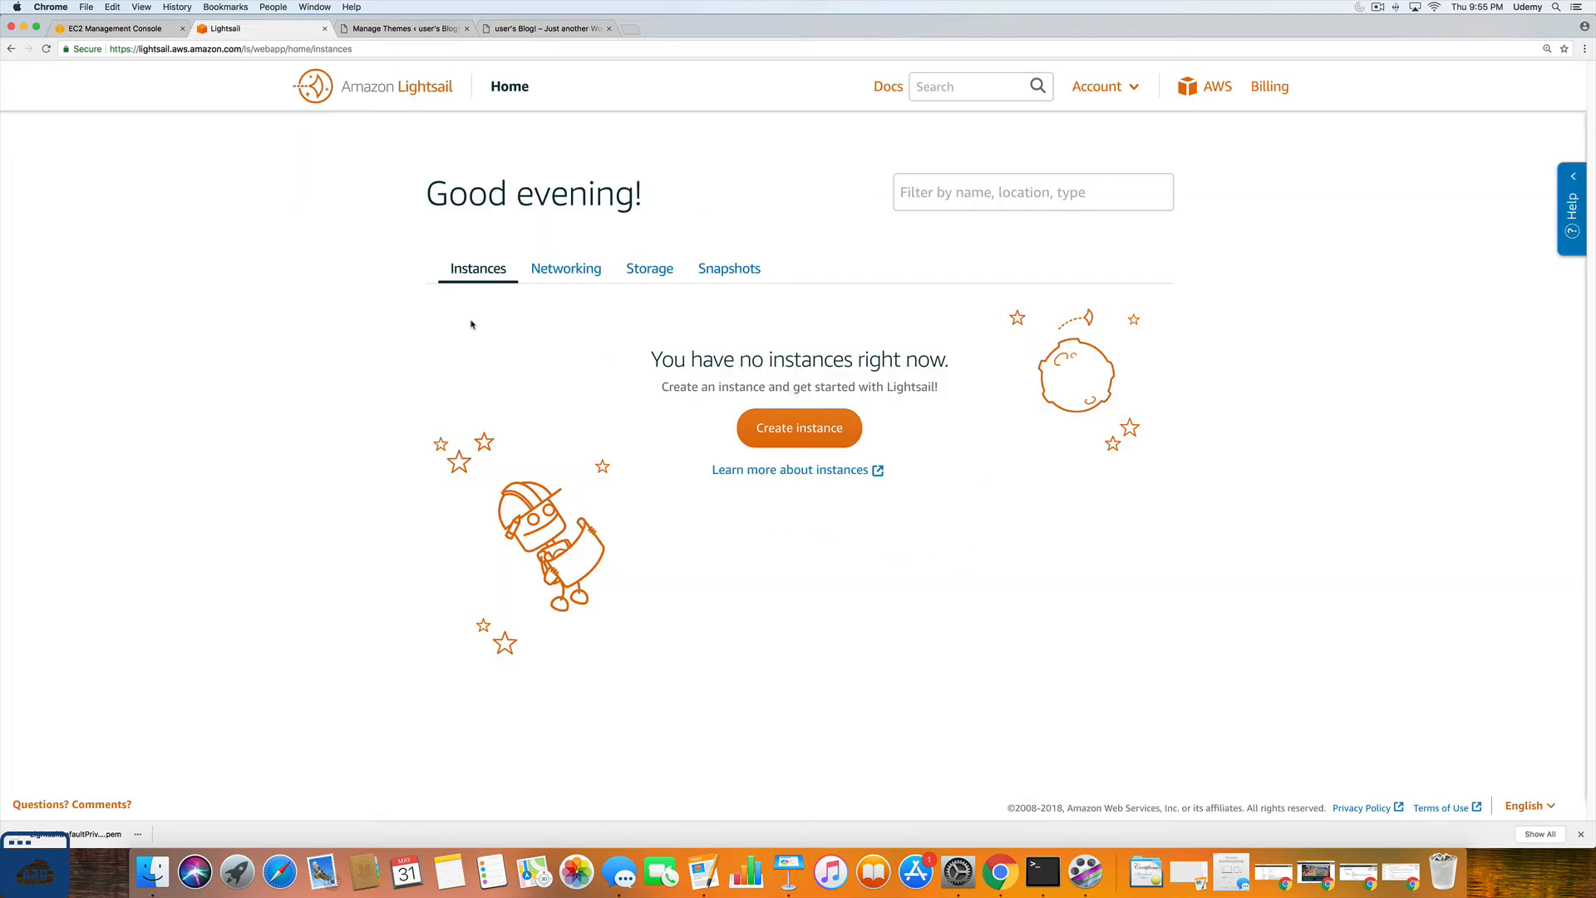
Step: Reload the WordPress admin and blog pages to check whether they are still reachable, and close both
left_click(427, 29)
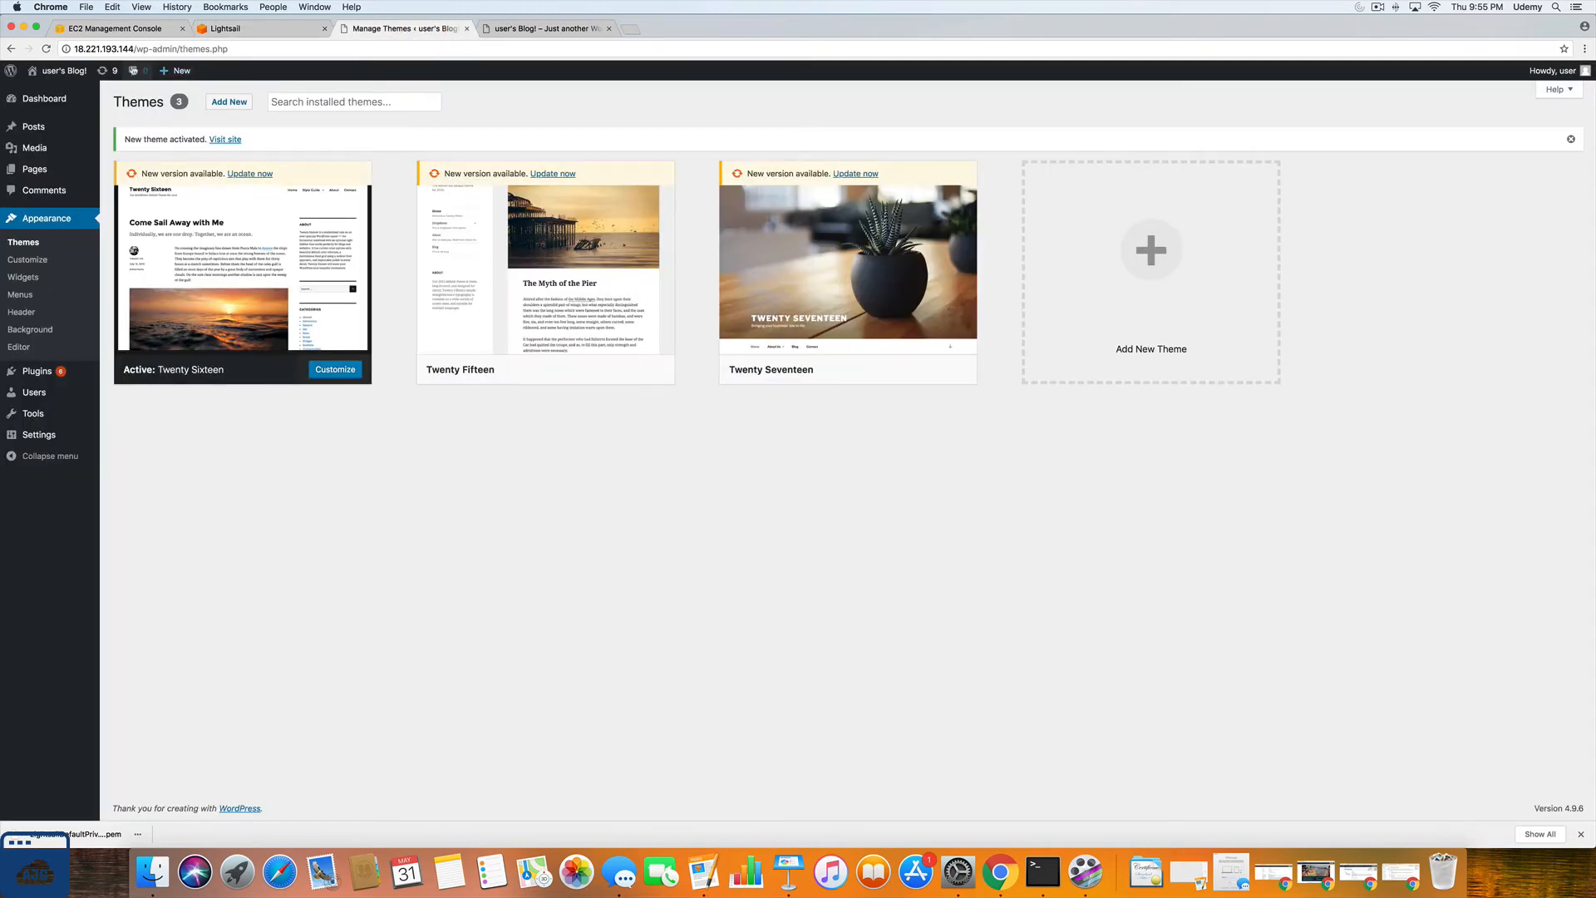
left_click(46, 49)
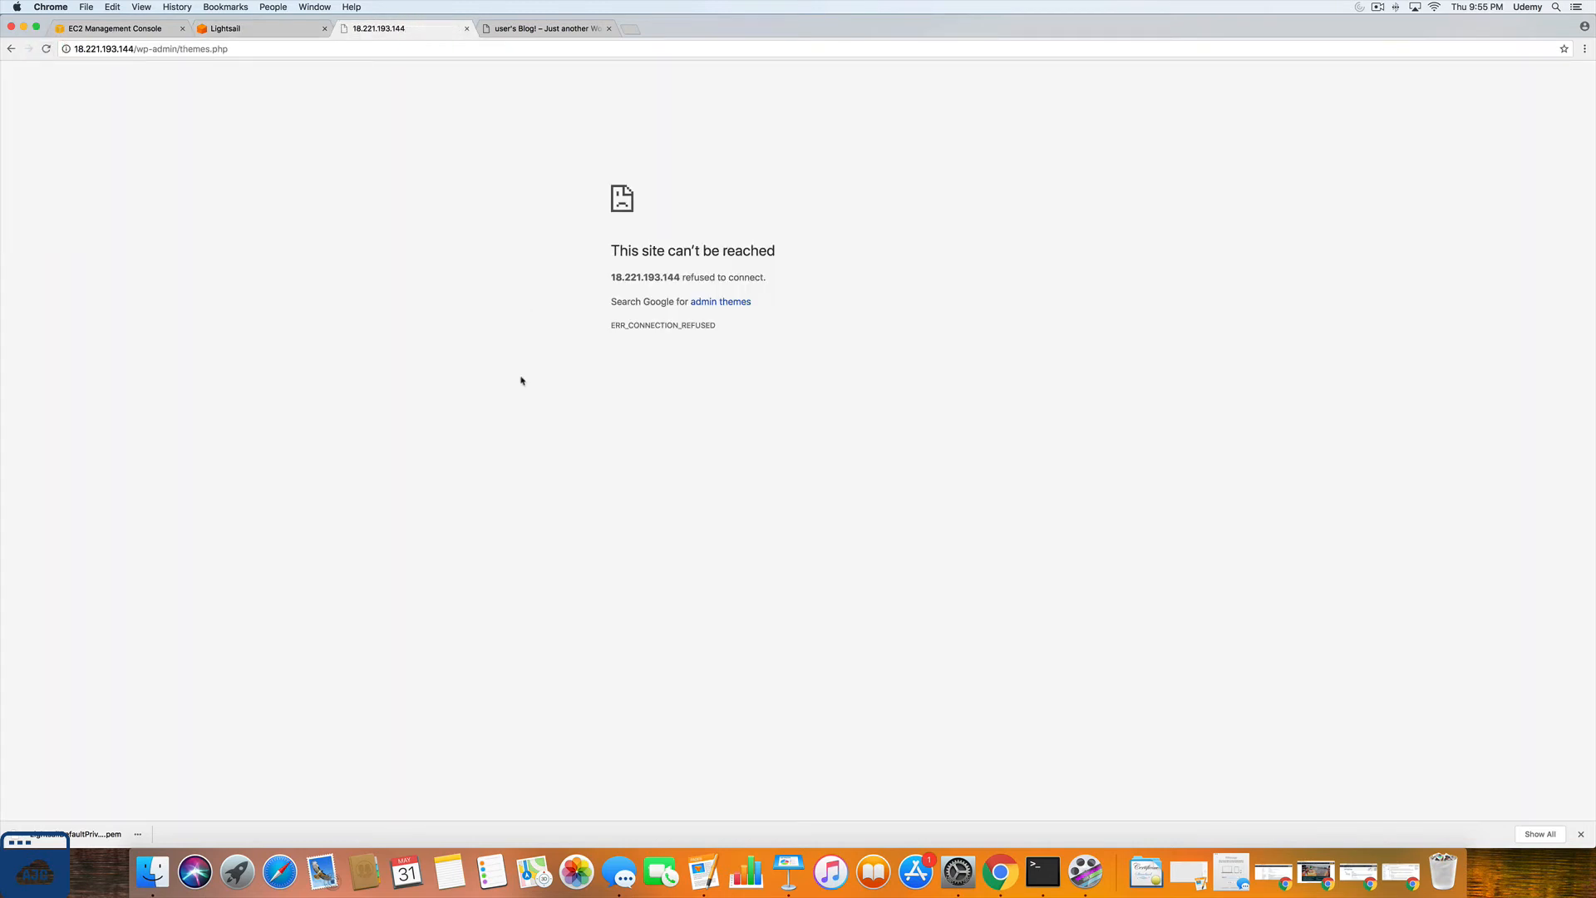
left_click(548, 28)
left_click(46, 49)
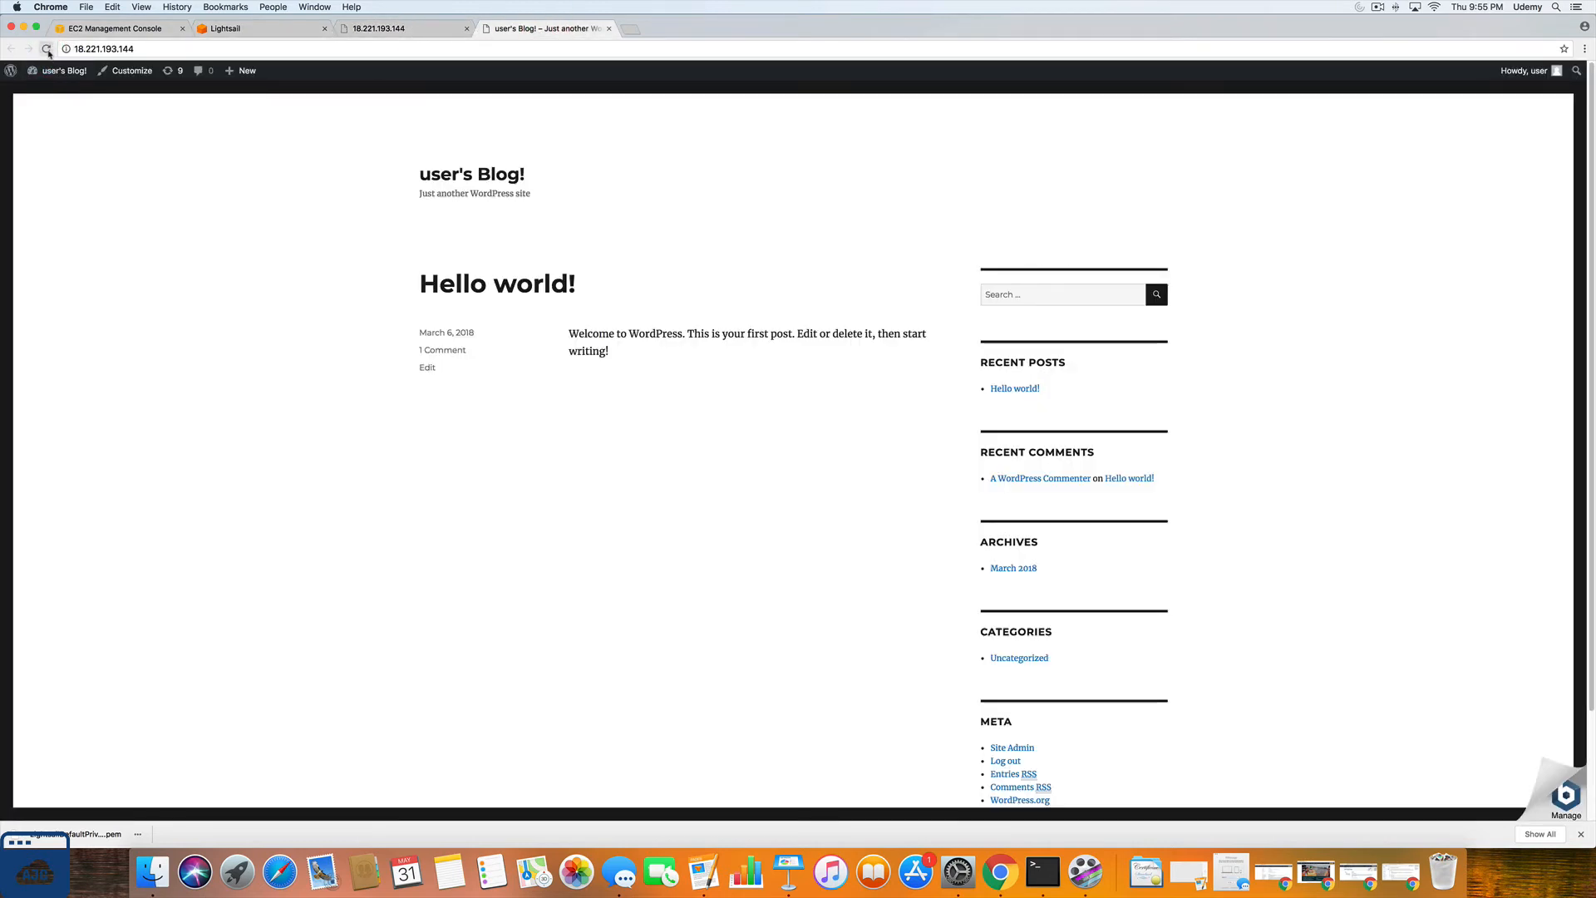
left_click(609, 28)
left_click(467, 29)
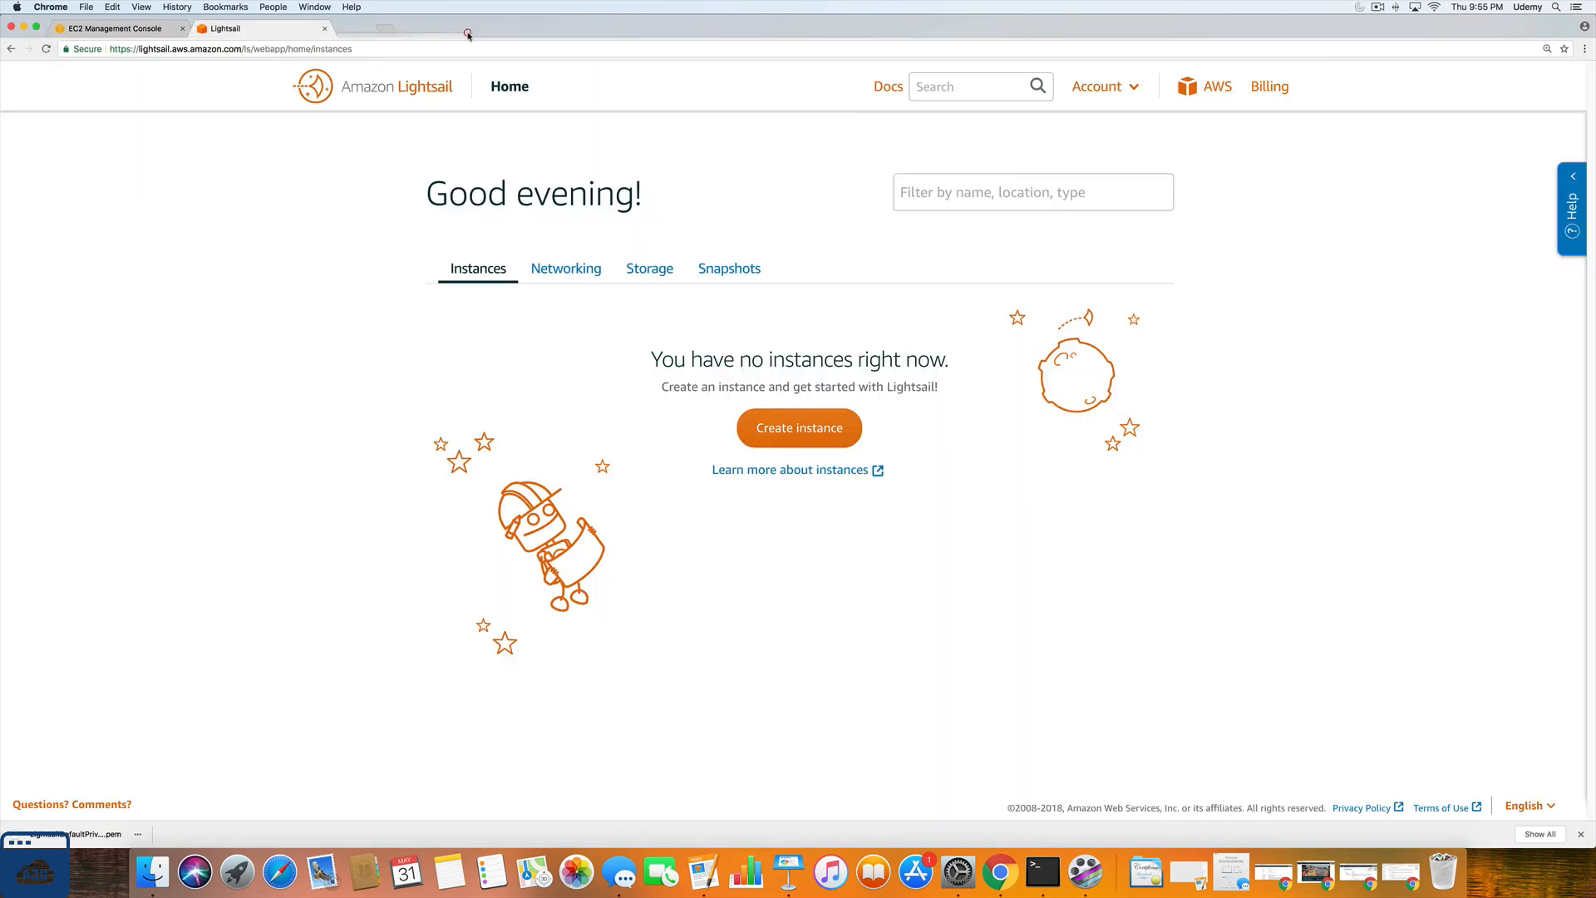